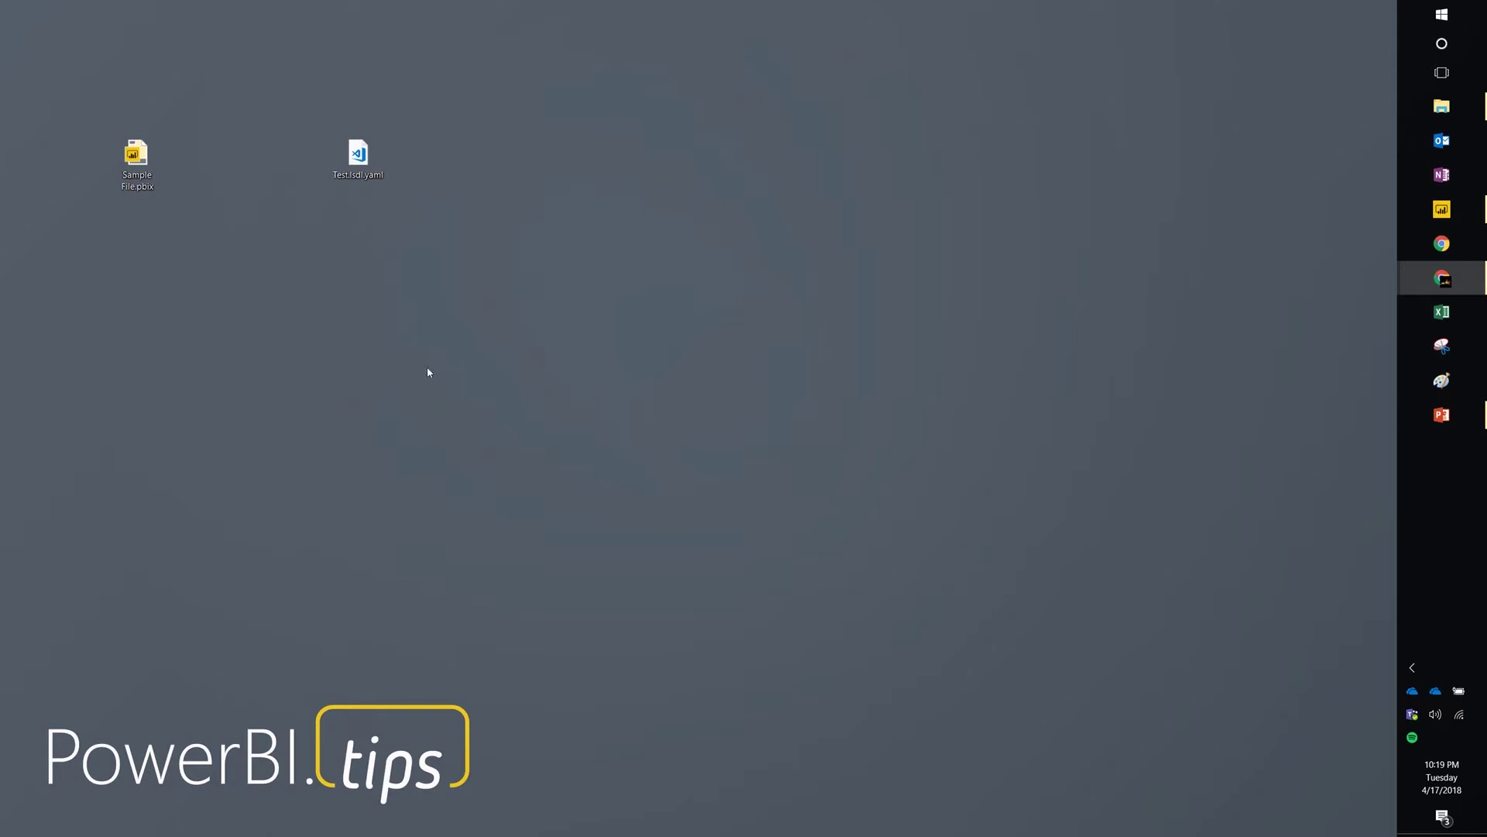
Step: Bring the Sample File report forward and show its Modeling commands, including Q&A language and linguistic schema
click(1378, 211)
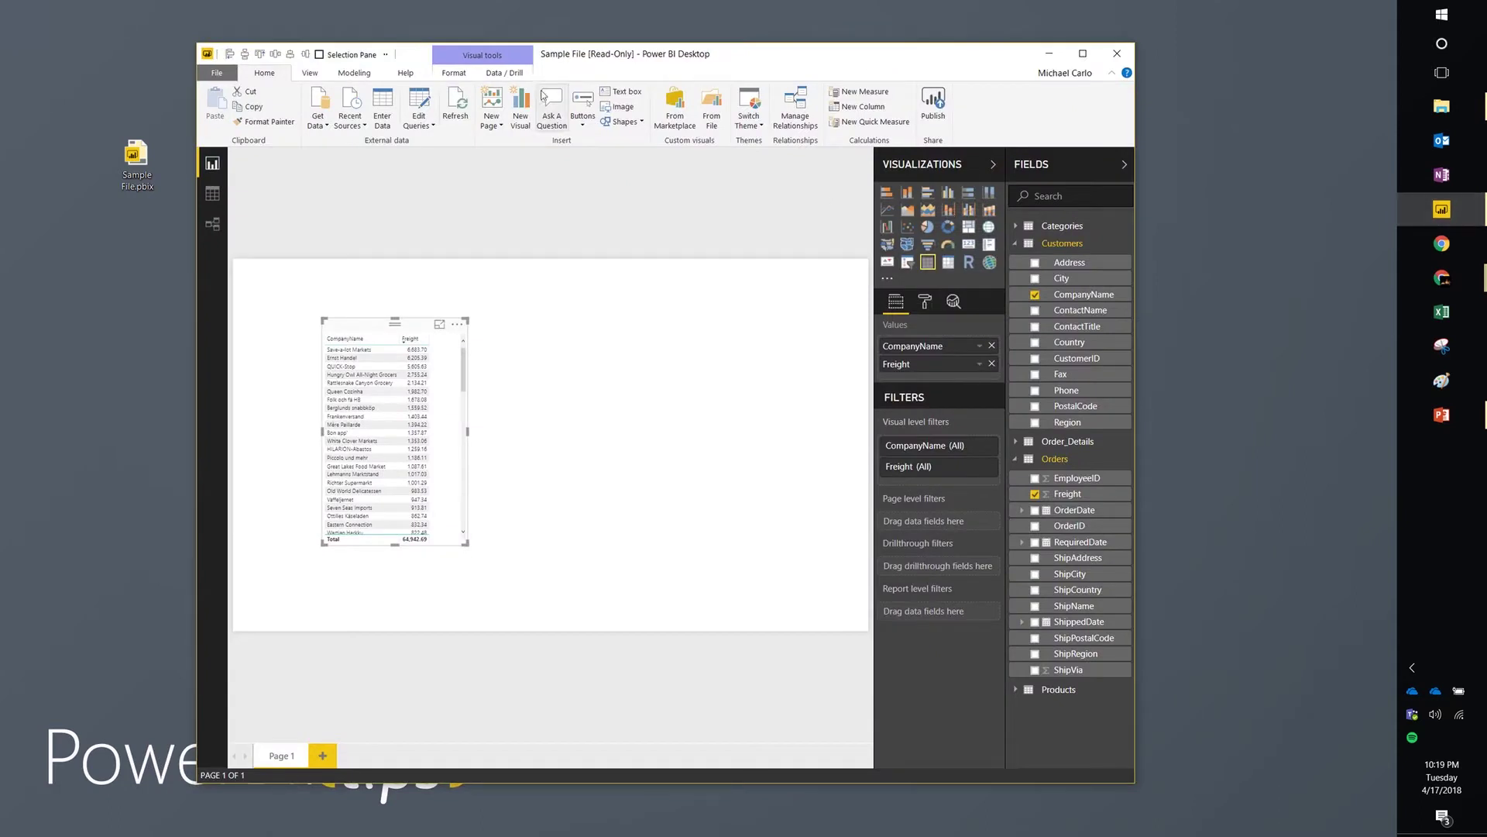
click(355, 74)
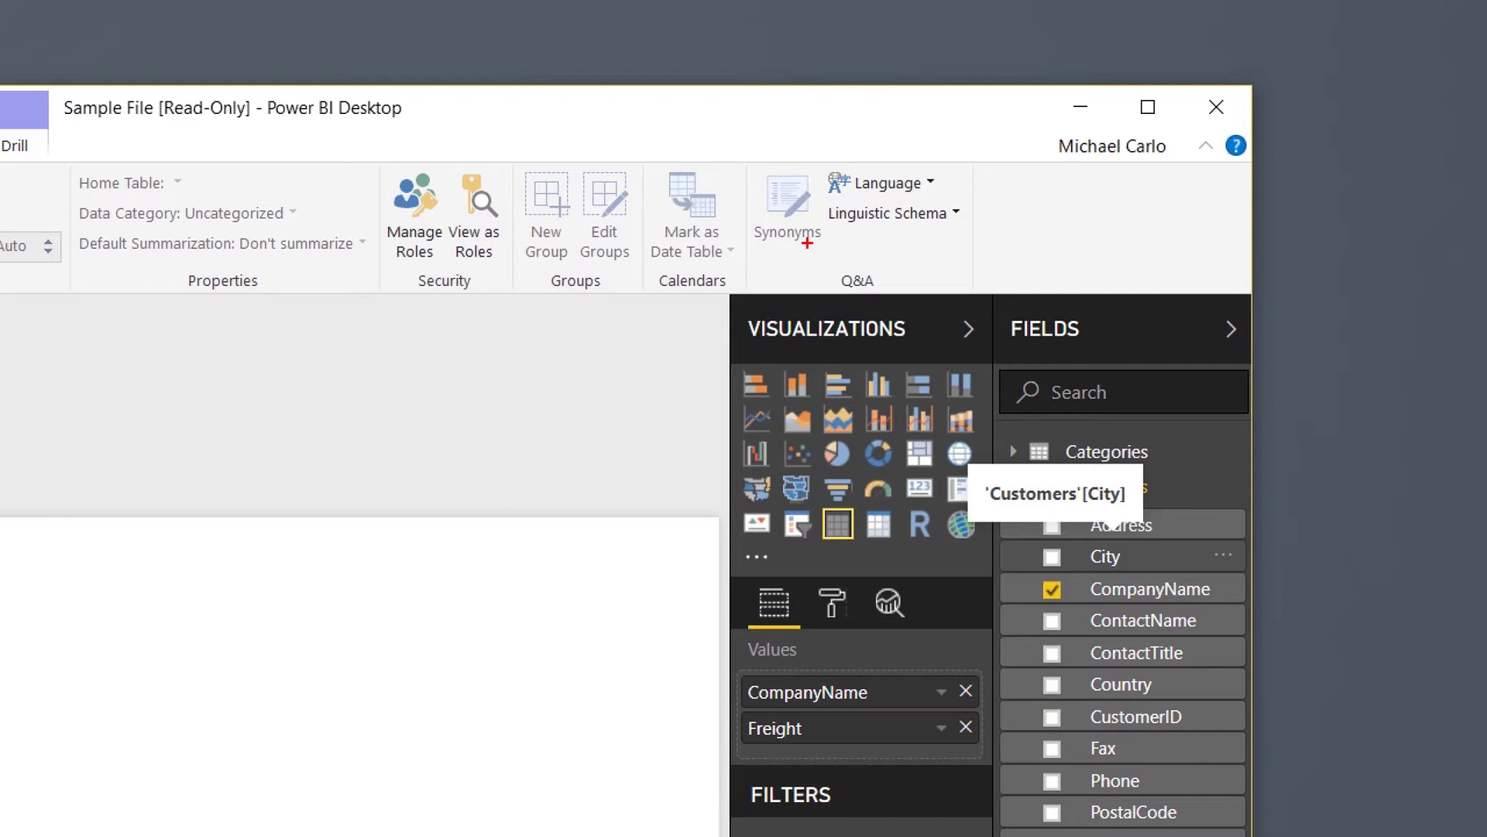
drag(829, 232, 973, 240)
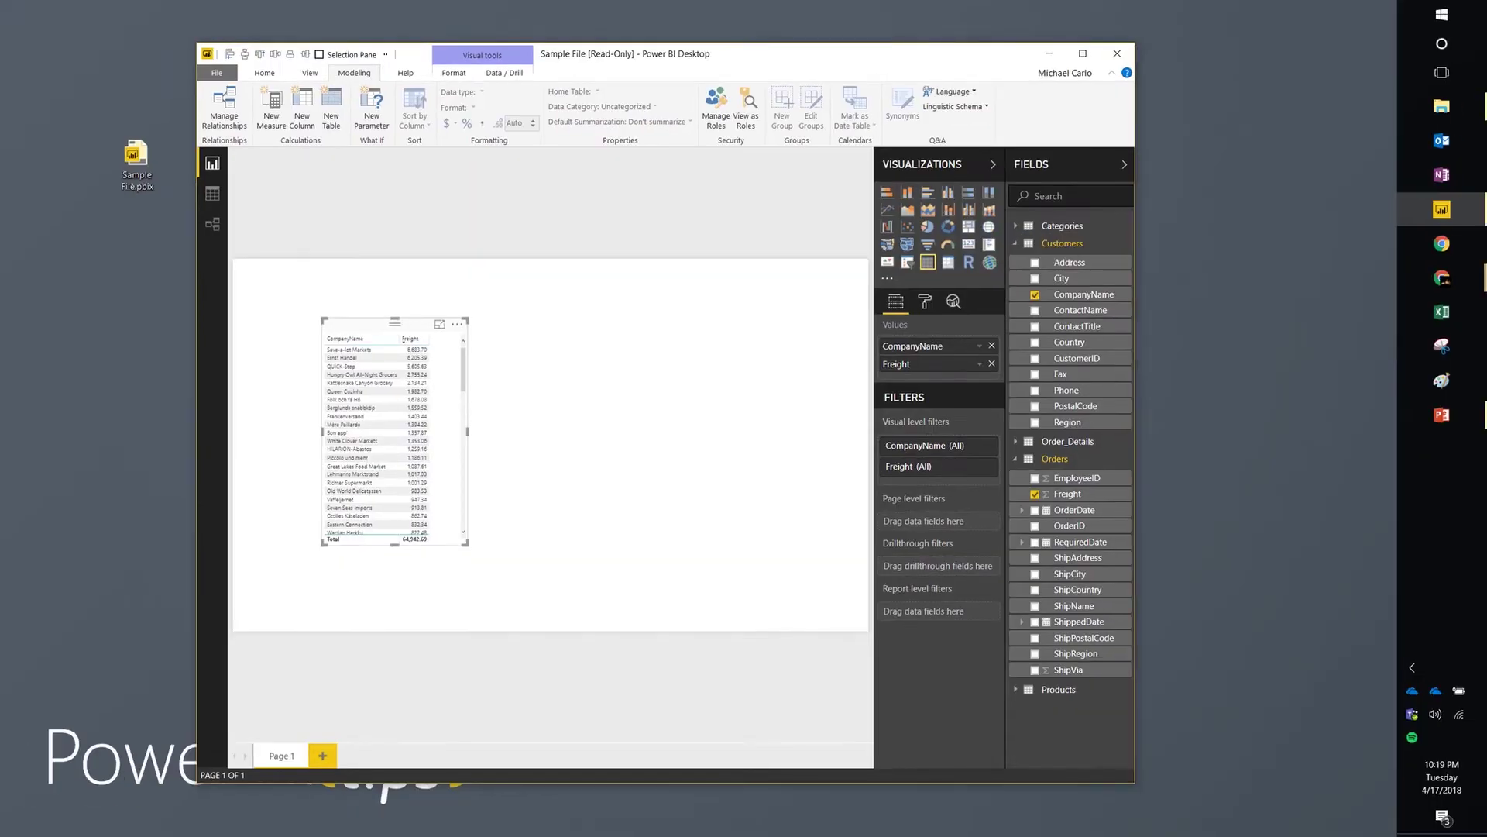
Step: Export the linguistic schema to the Desktop as Sample File.lsdl.yaml, placed below Sample File.pbix
click(953, 107)
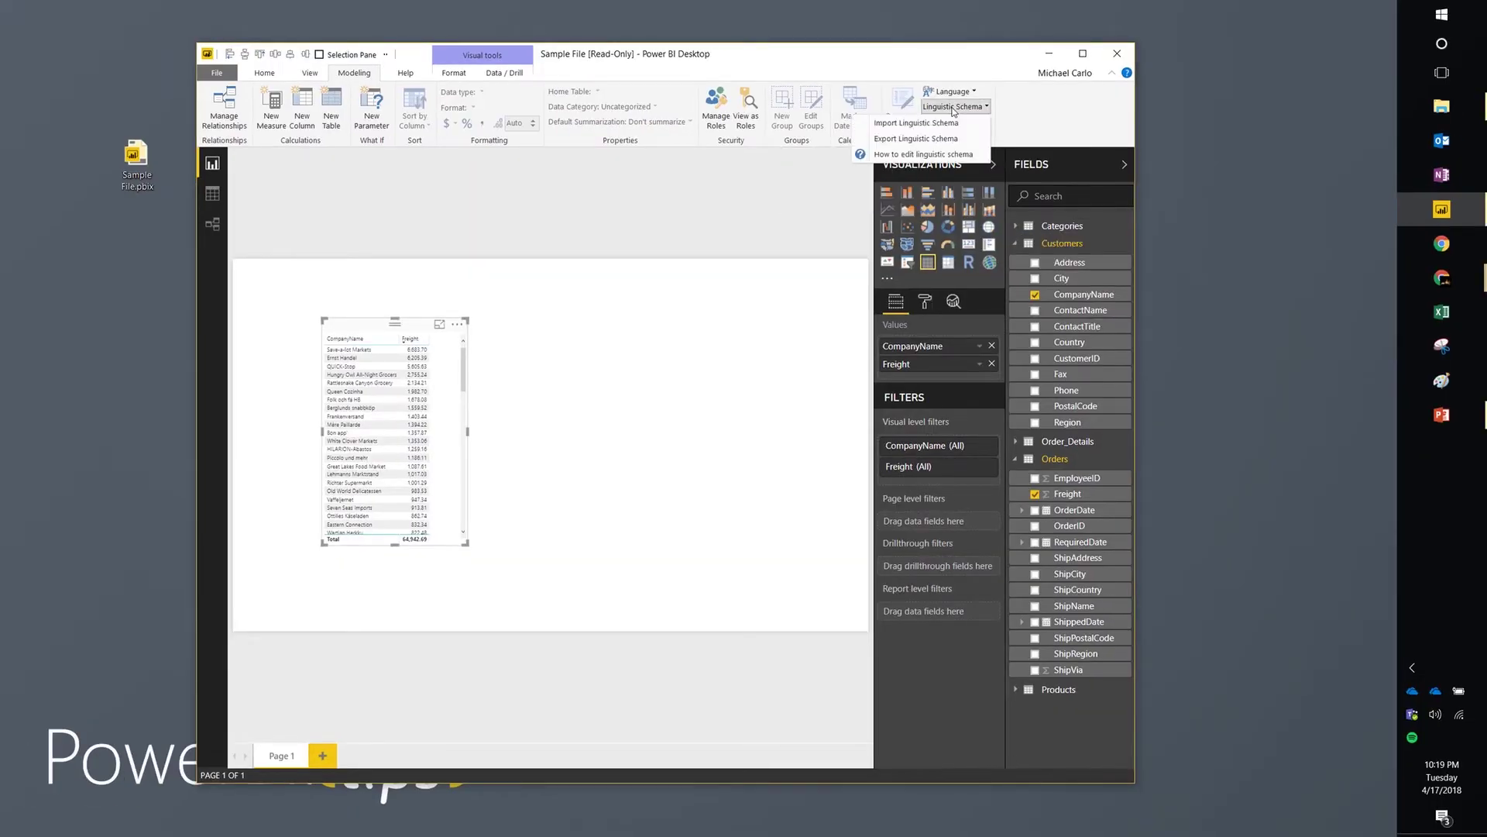
click(916, 140)
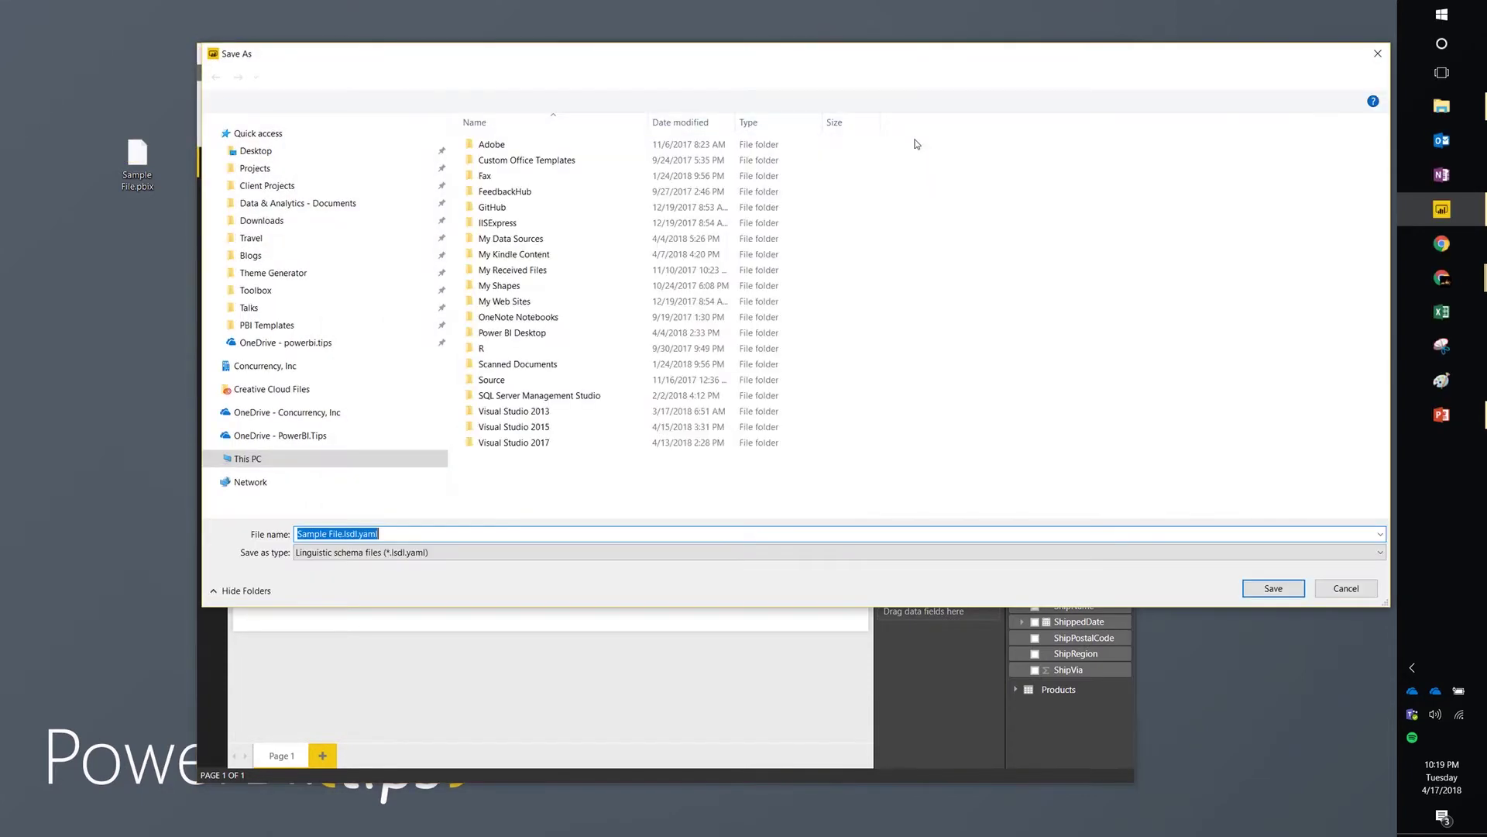
click(305, 150)
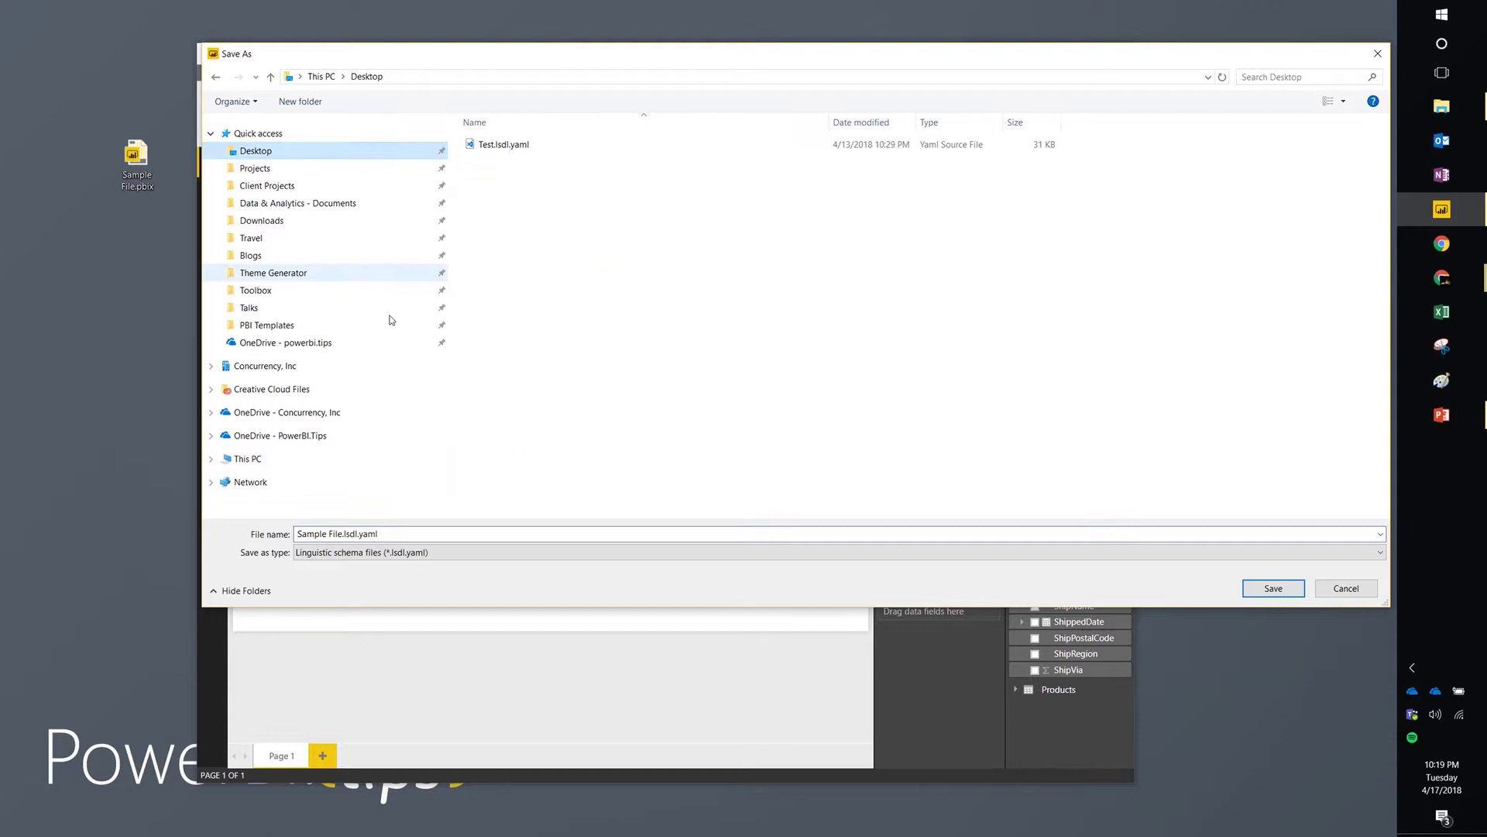
click(1267, 590)
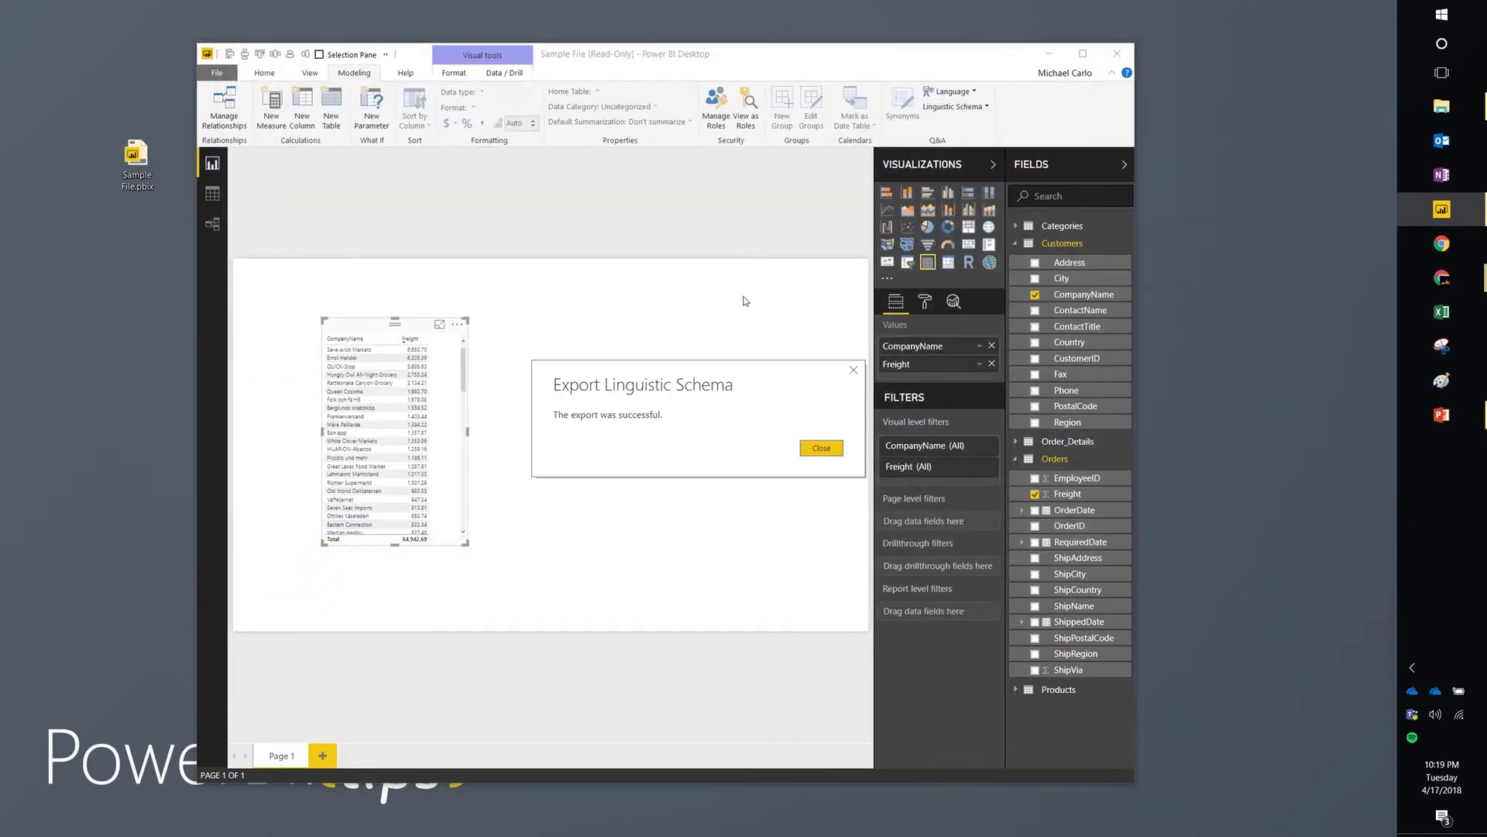
click(824, 454)
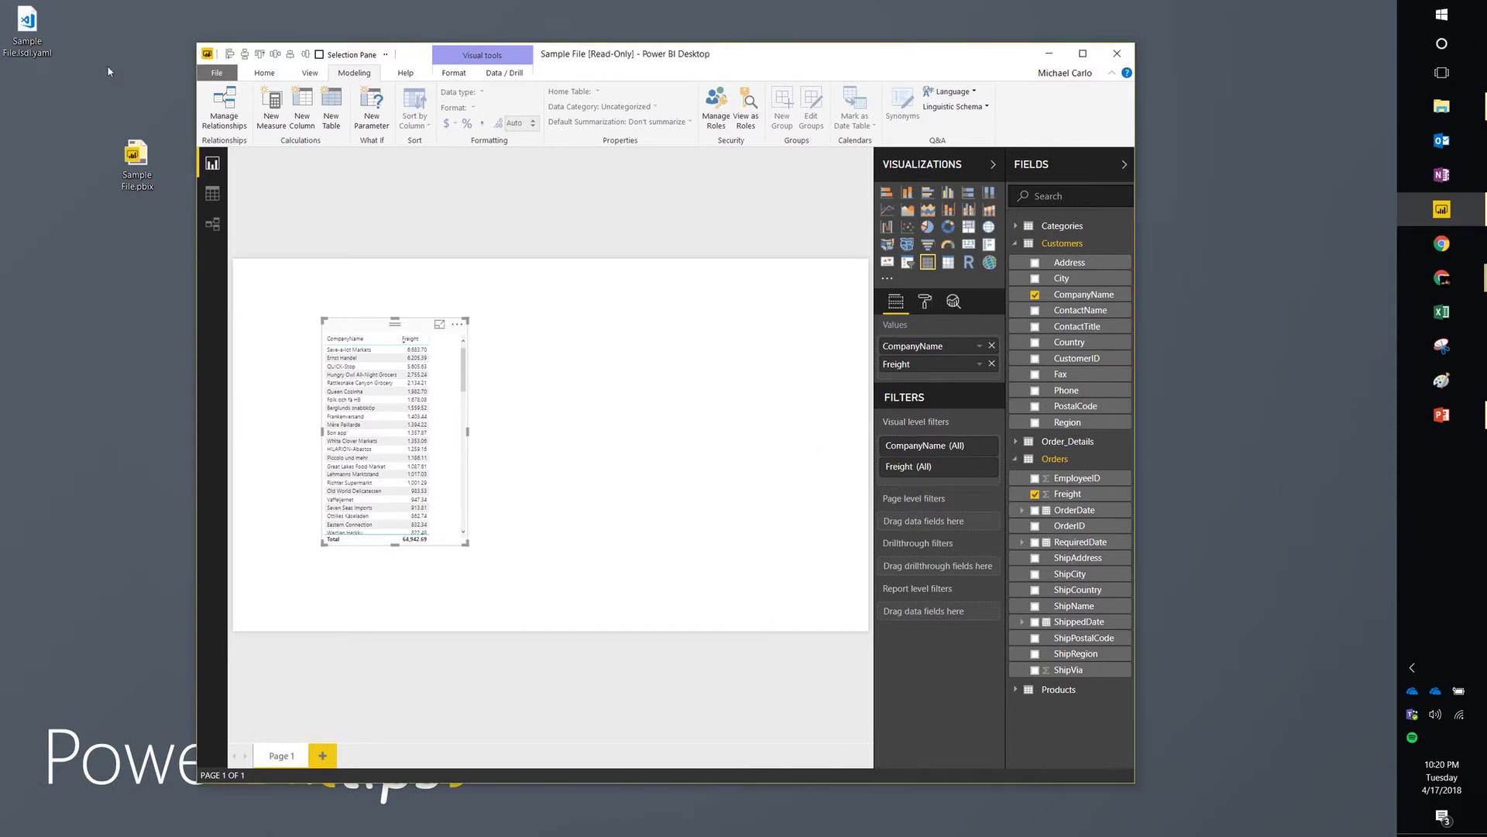
drag(35, 48, 138, 293)
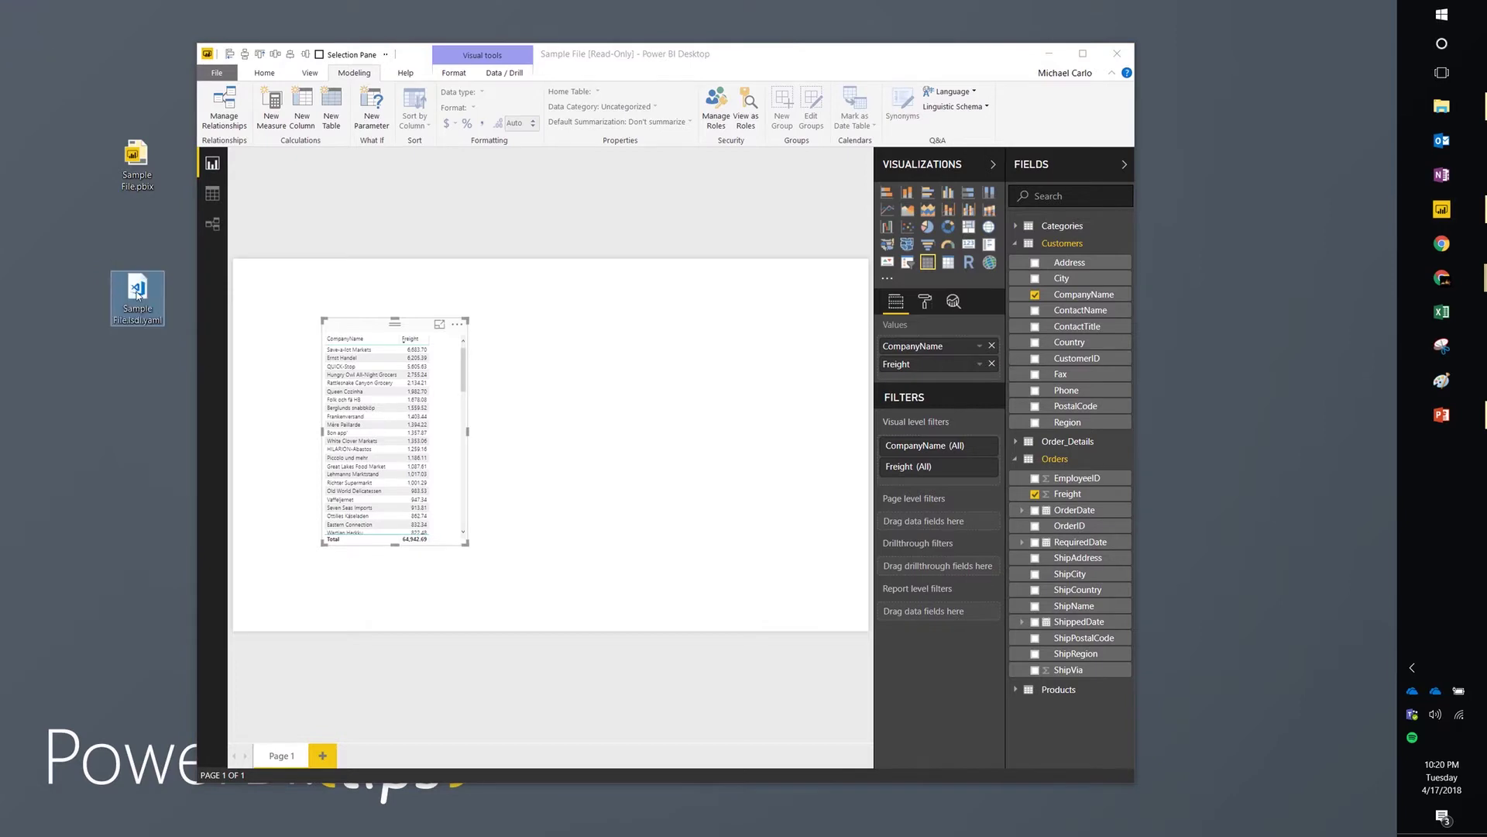
double_click(138, 293)
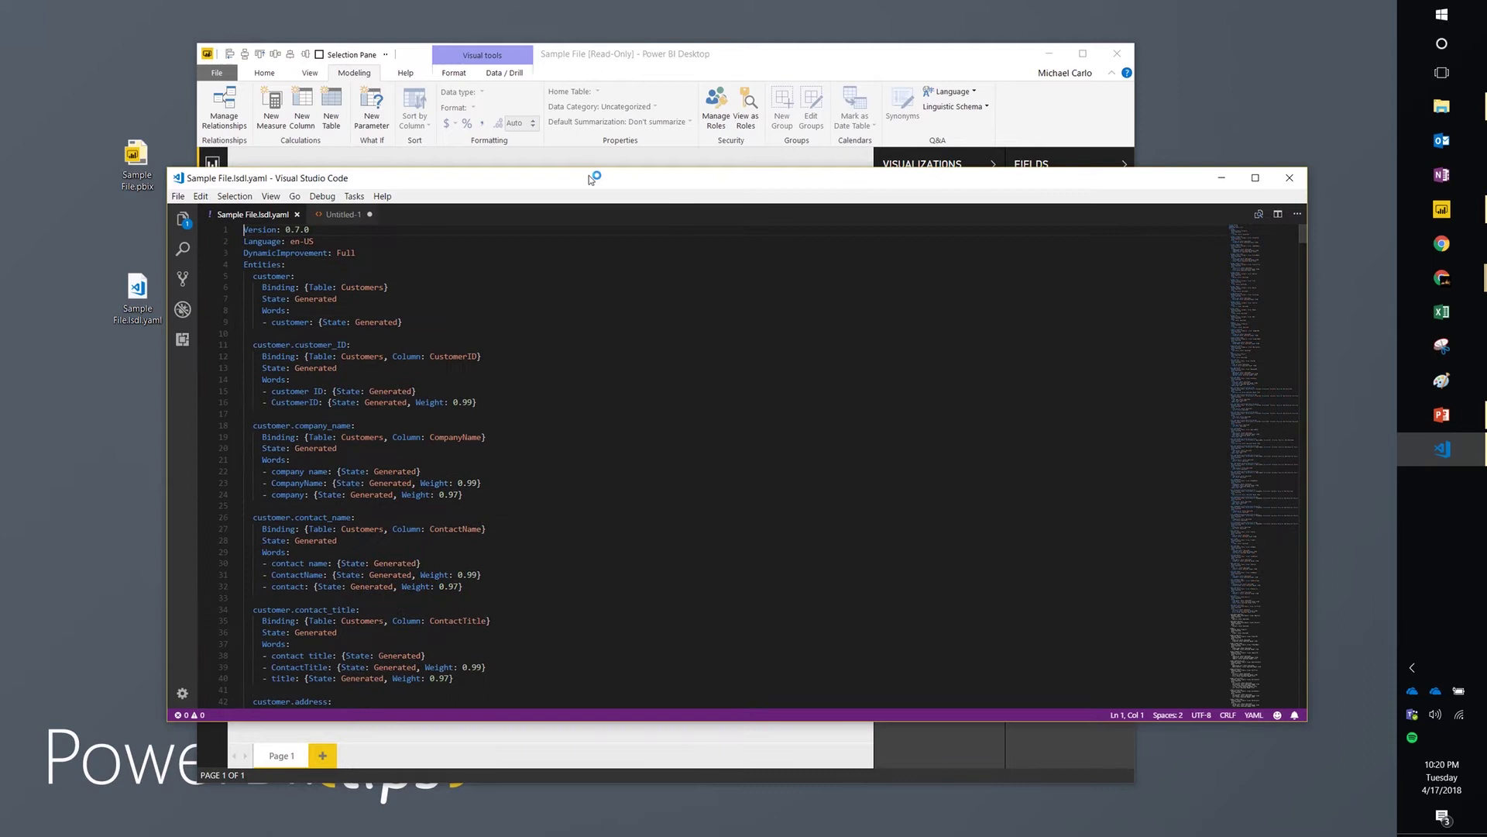
click(1255, 178)
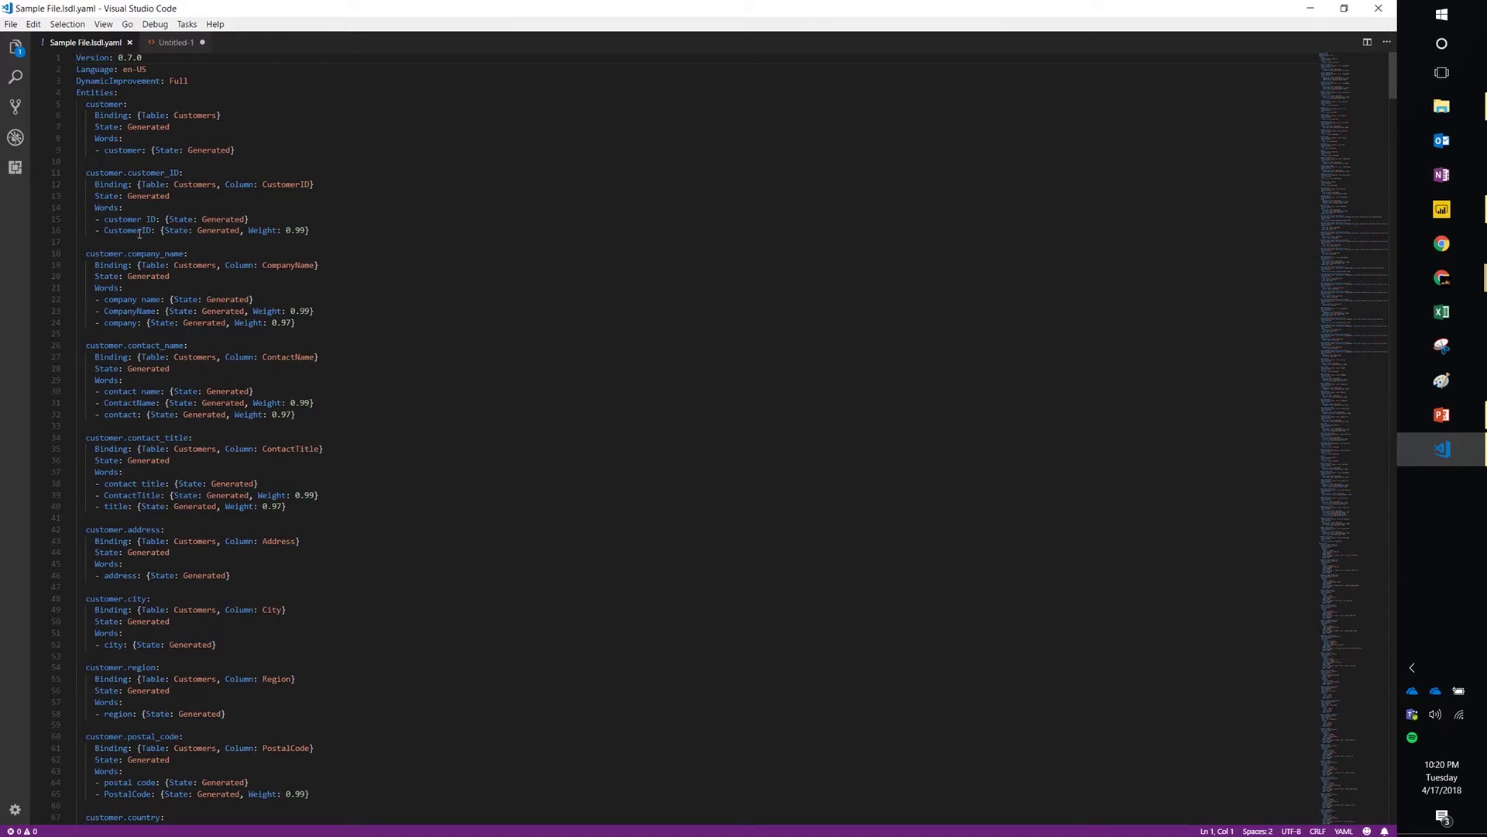
key(ctrl+equal)
key(ctrl+equal)
key(ctrl+equal)
key(ctrl+equal)
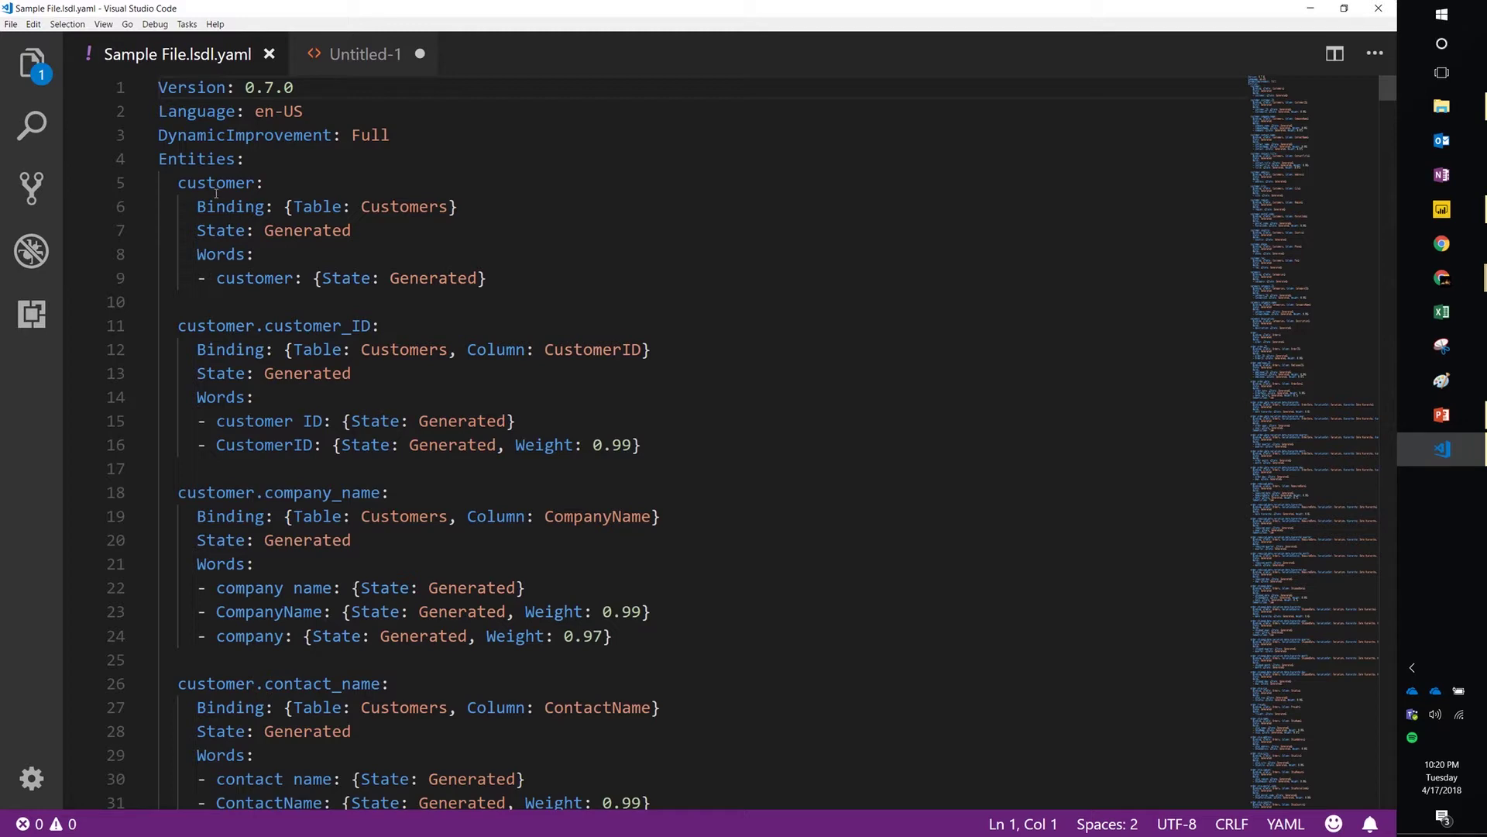
scroll(230, 280, down, 1)
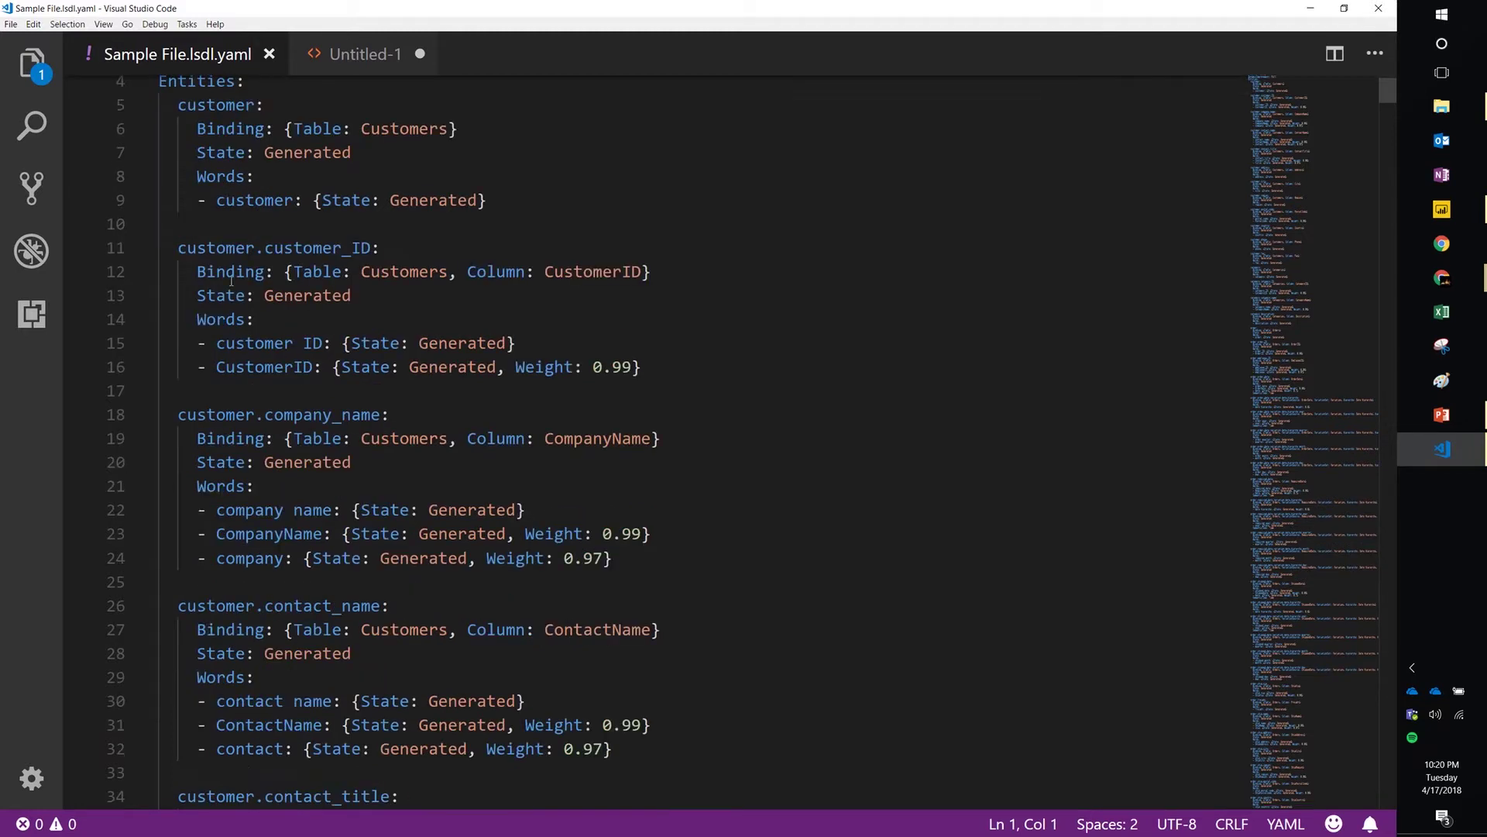
scroll(231, 281, down, 2)
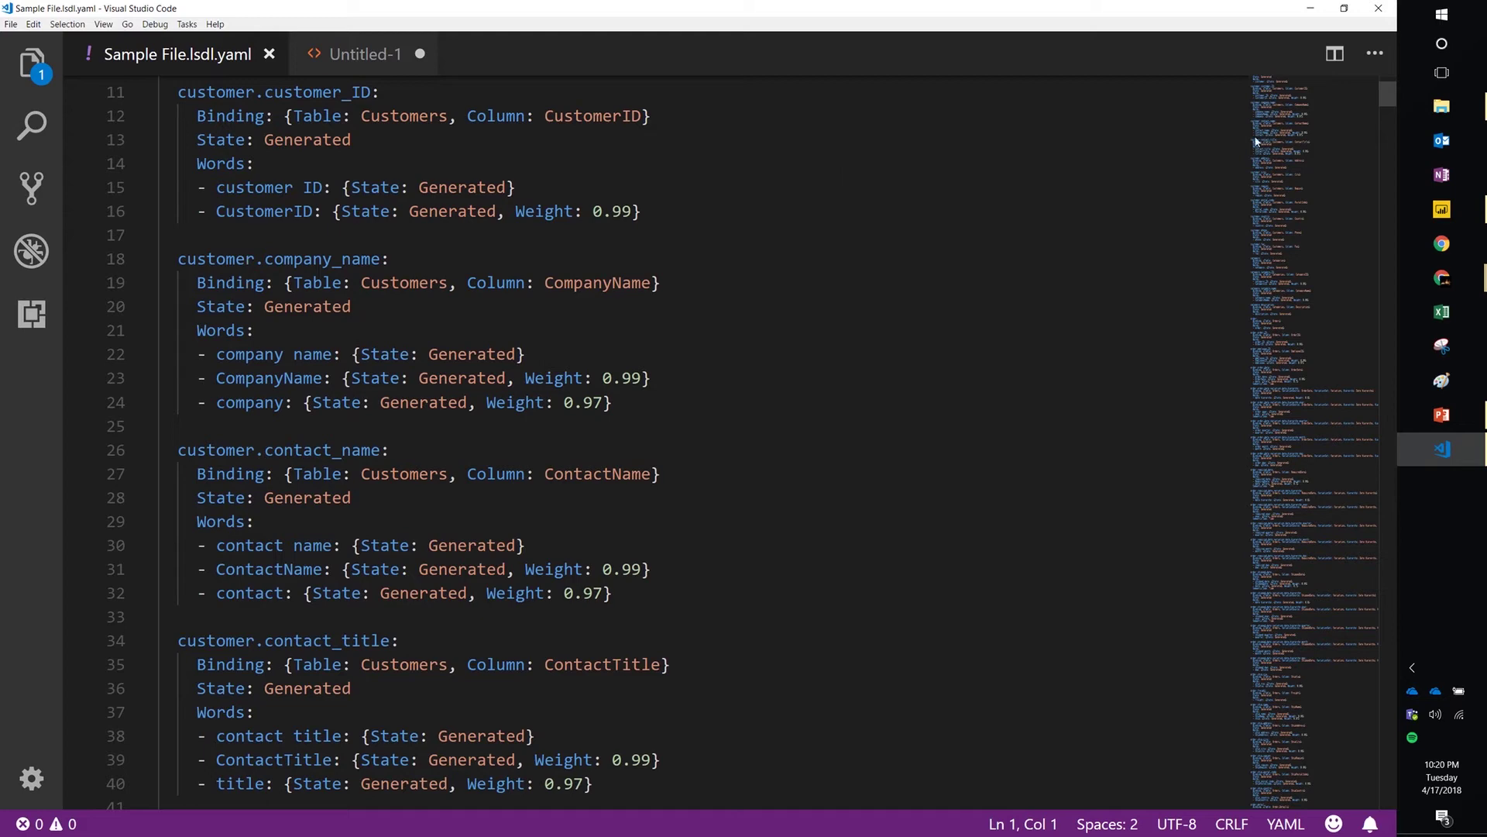
scroll(527, 355, down, 3)
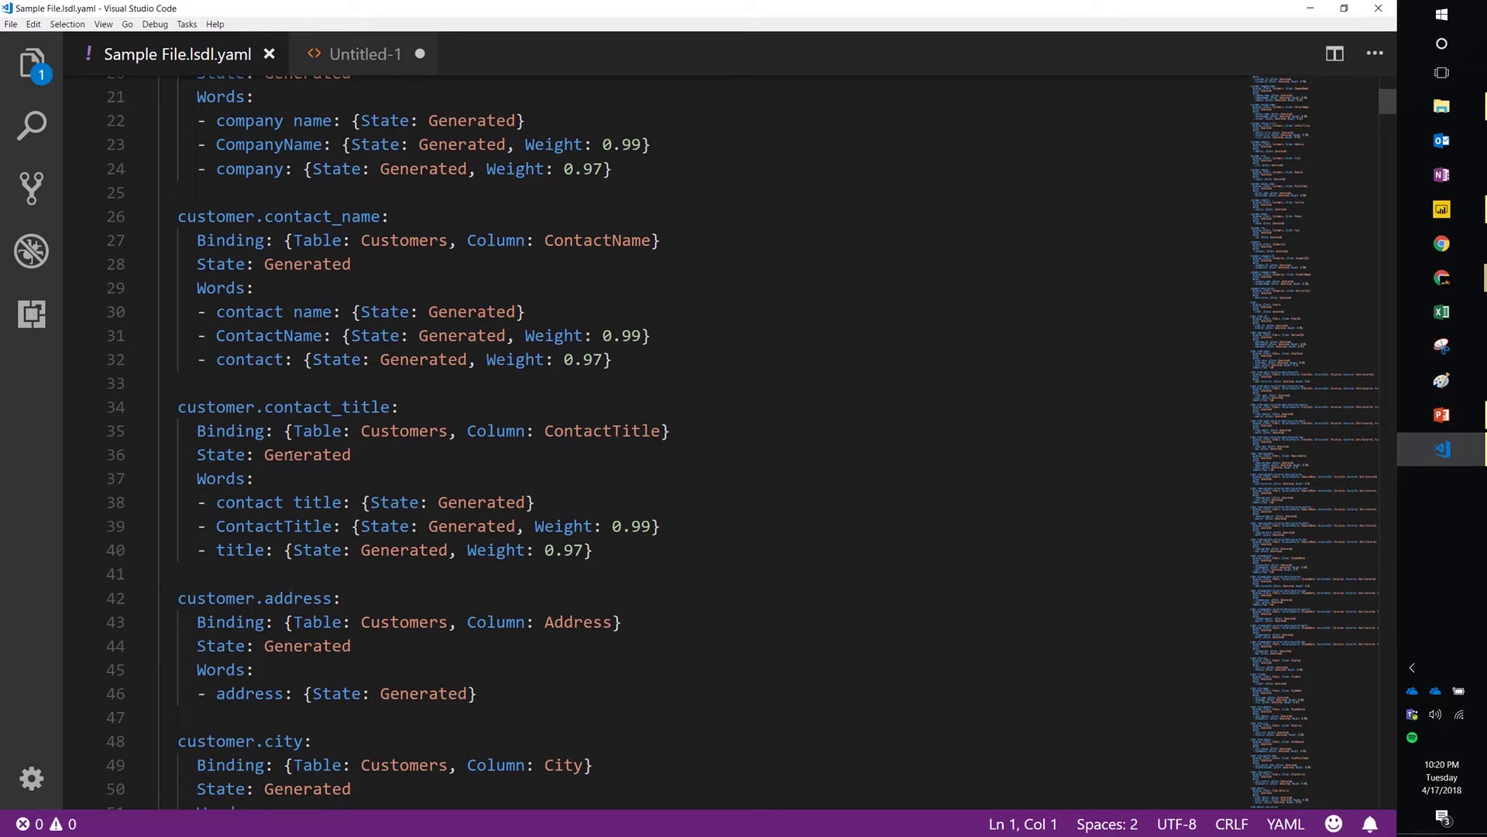
scroll(443, 505, down, 4)
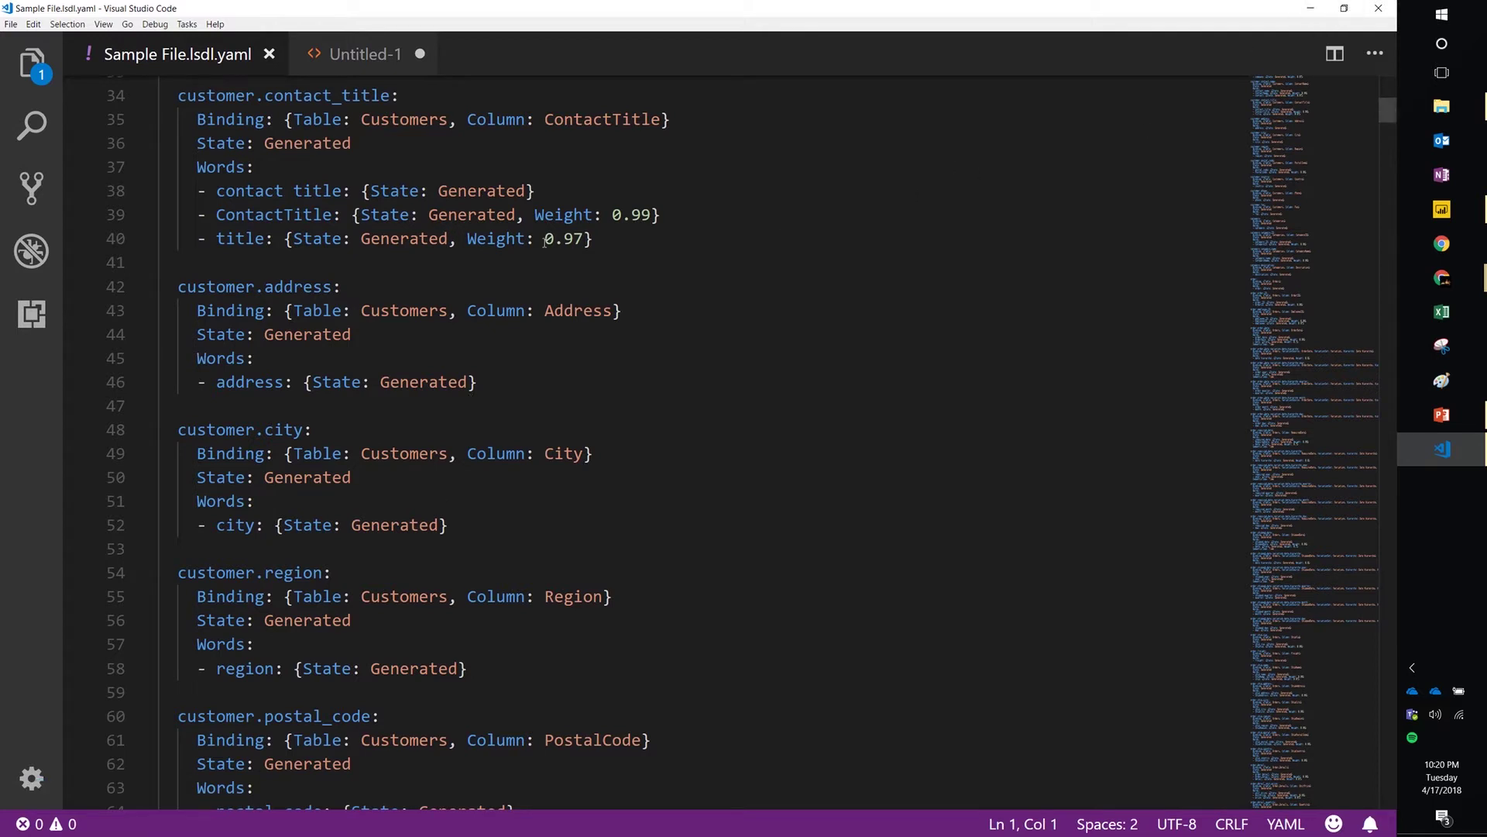
click(396, 308)
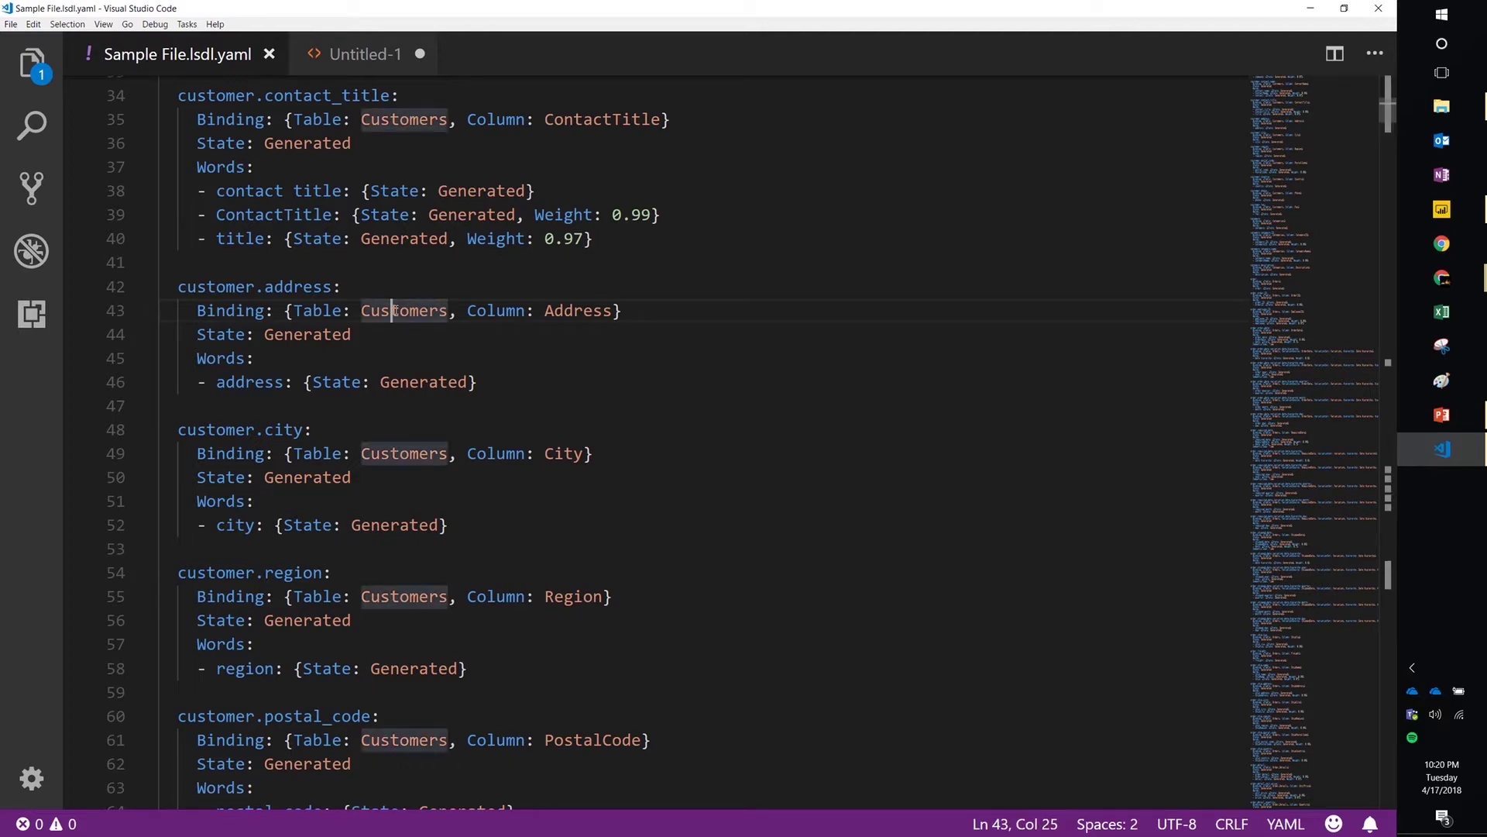
click(1368, 13)
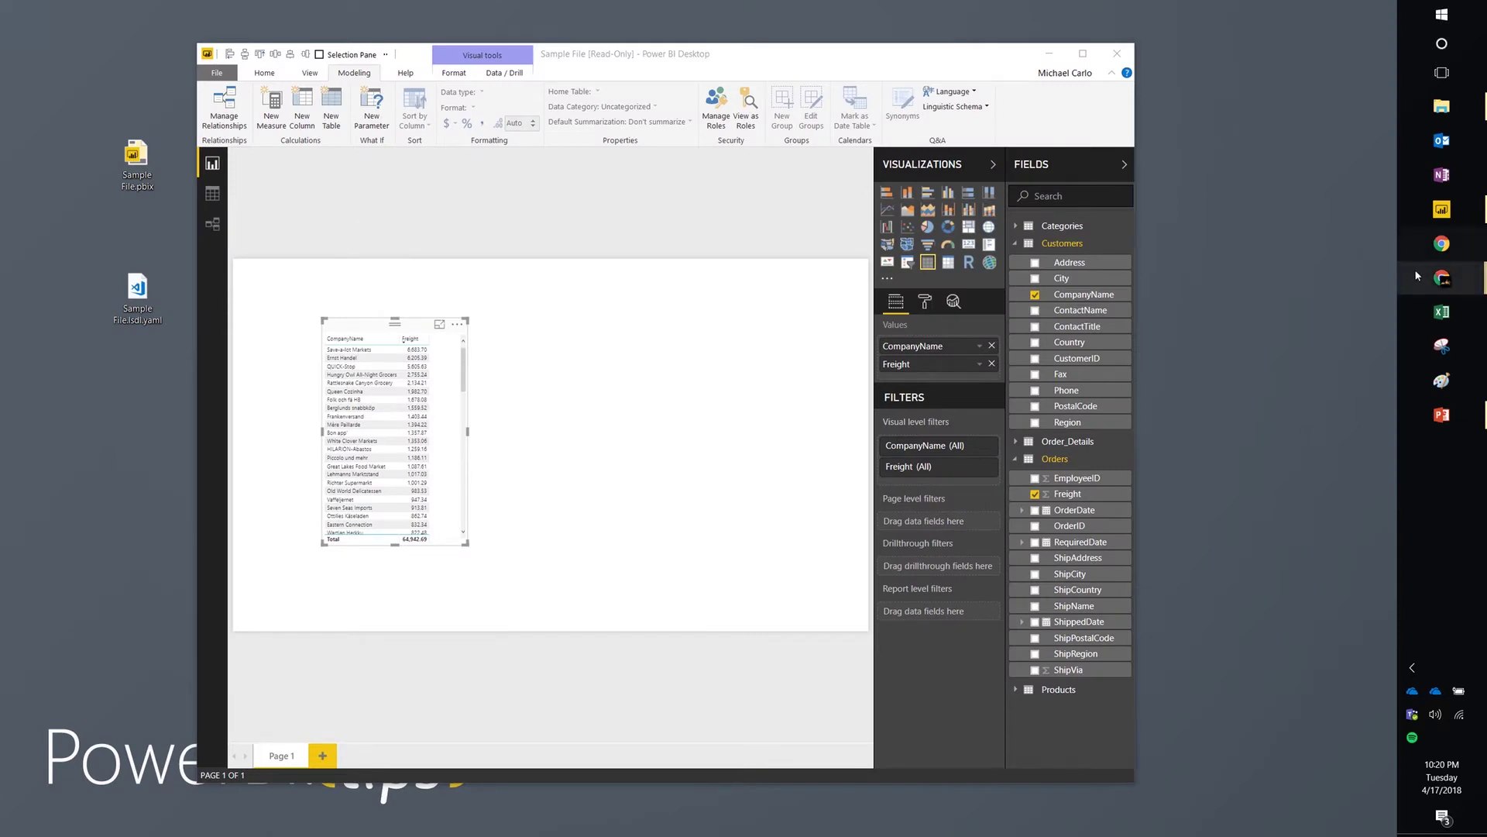
Step: Bring up the Lingo browser window and show the Power BI Tips home page maximized
mouse_move(1425, 281)
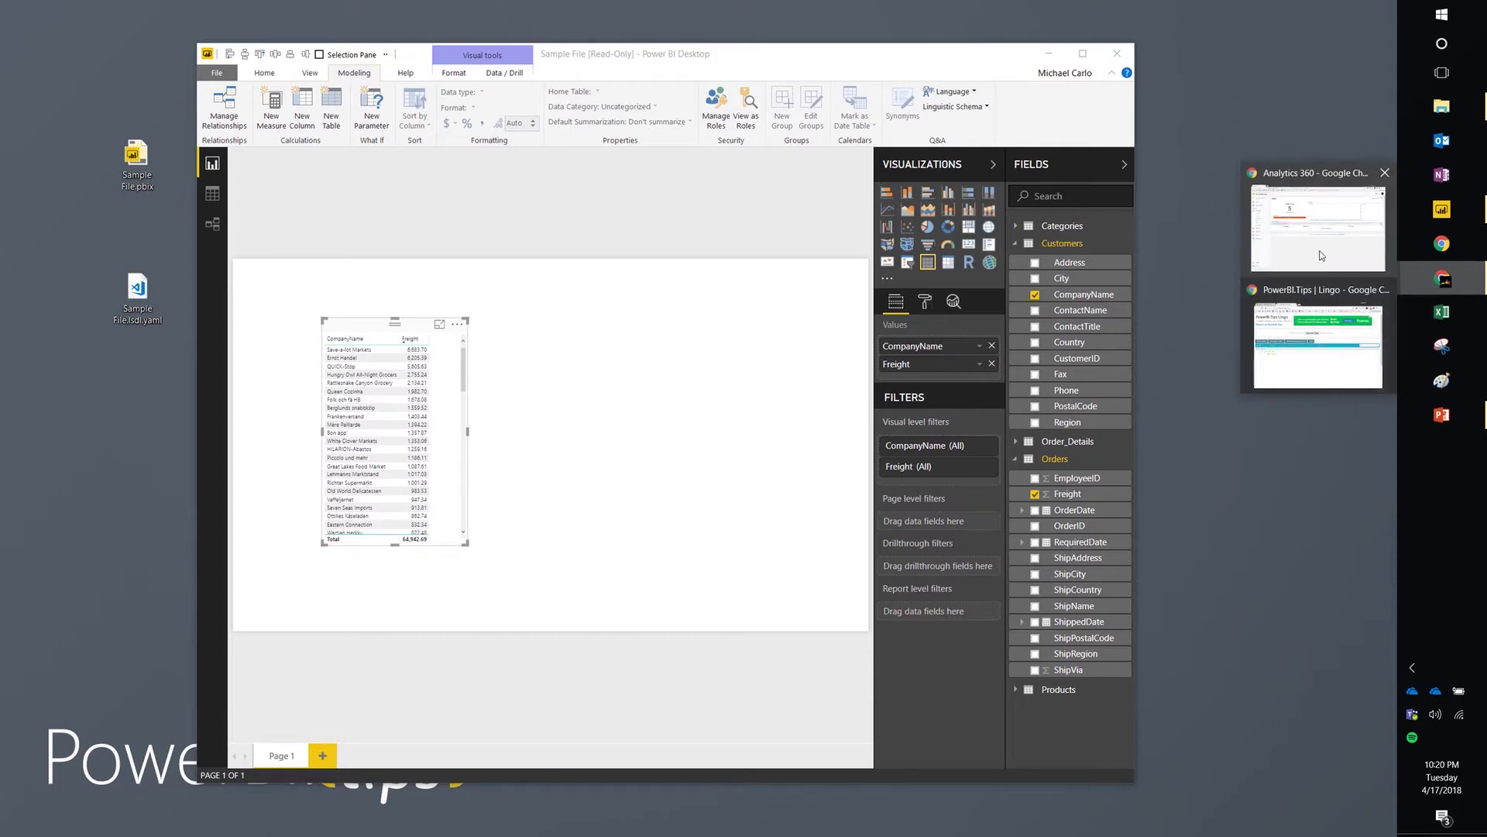
click(1317, 340)
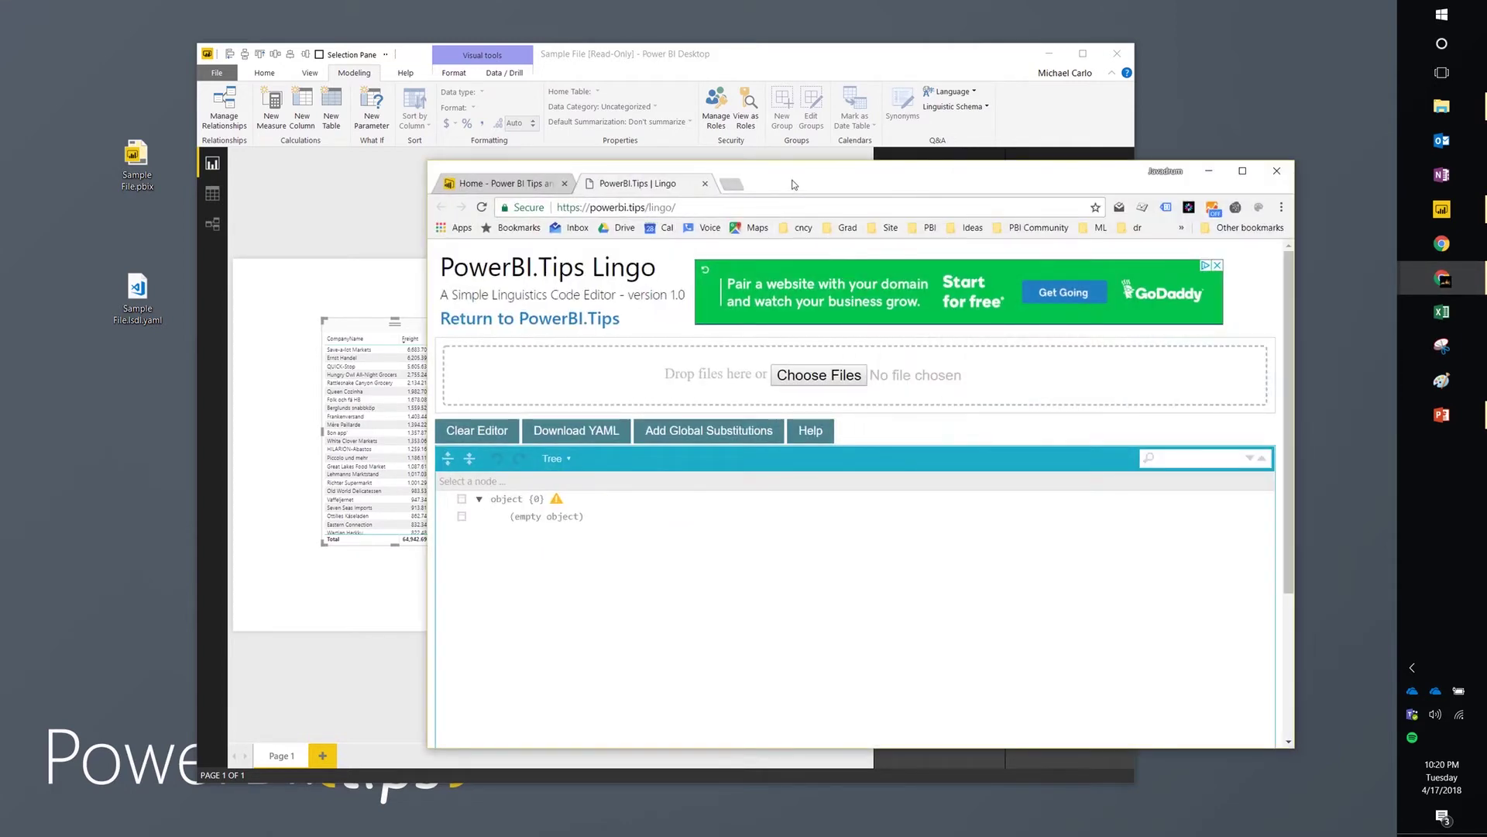
click(476, 183)
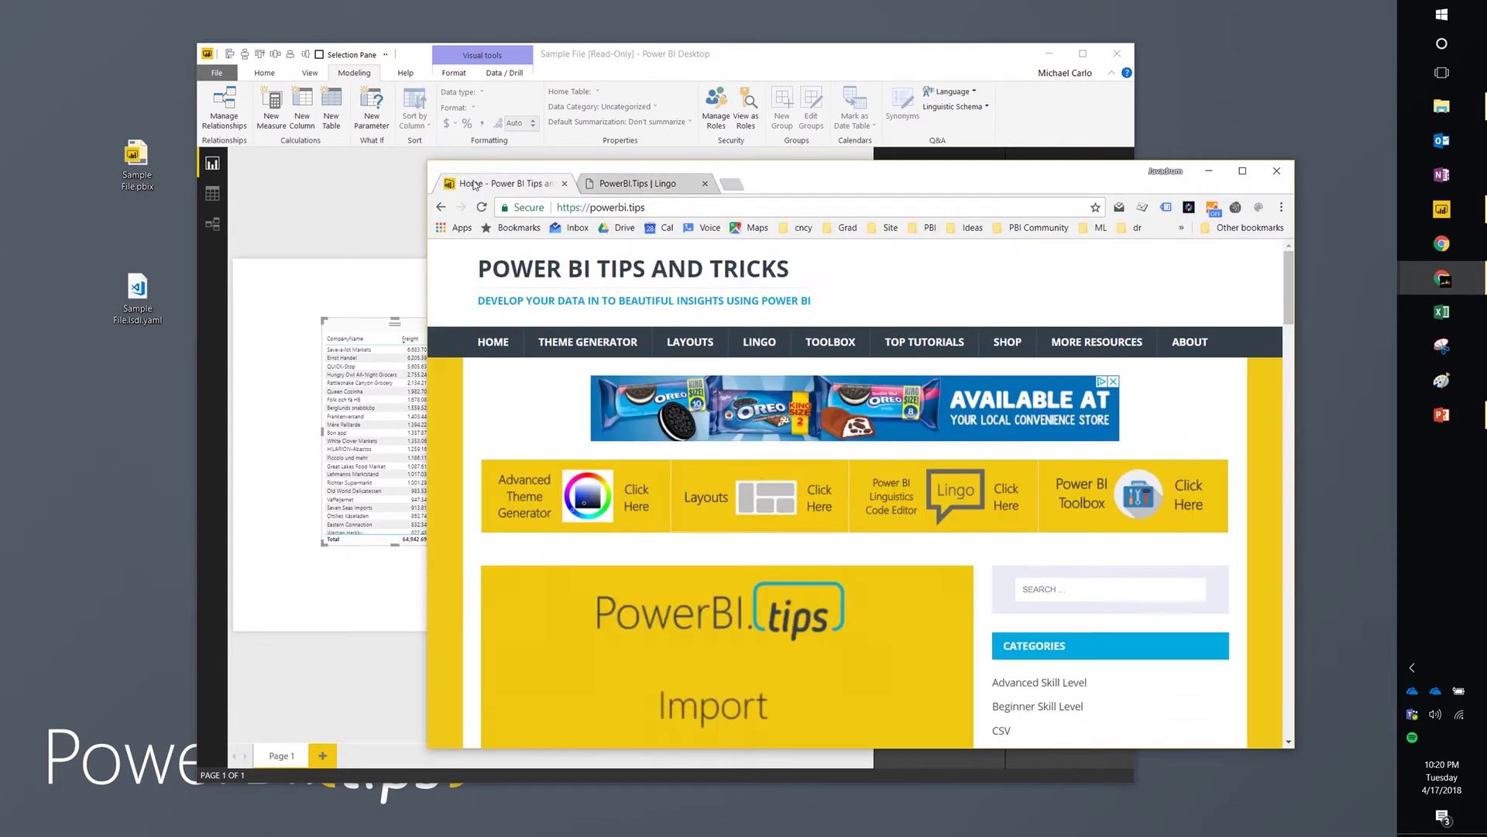
double_click(833, 189)
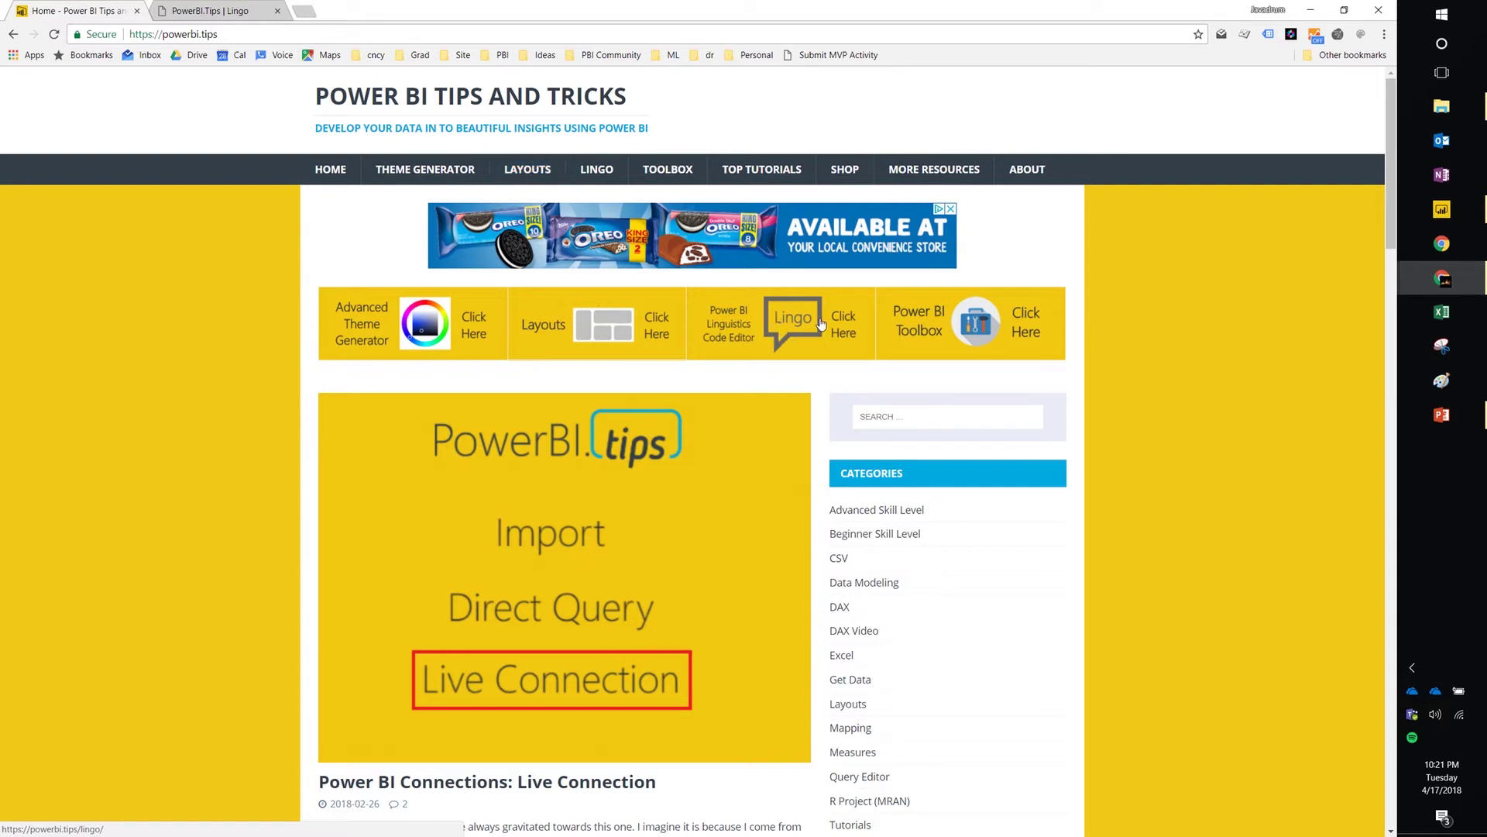
Step: Load Sample File.lsdl.yaml from the Desktop into the Lingo editor
click(216, 14)
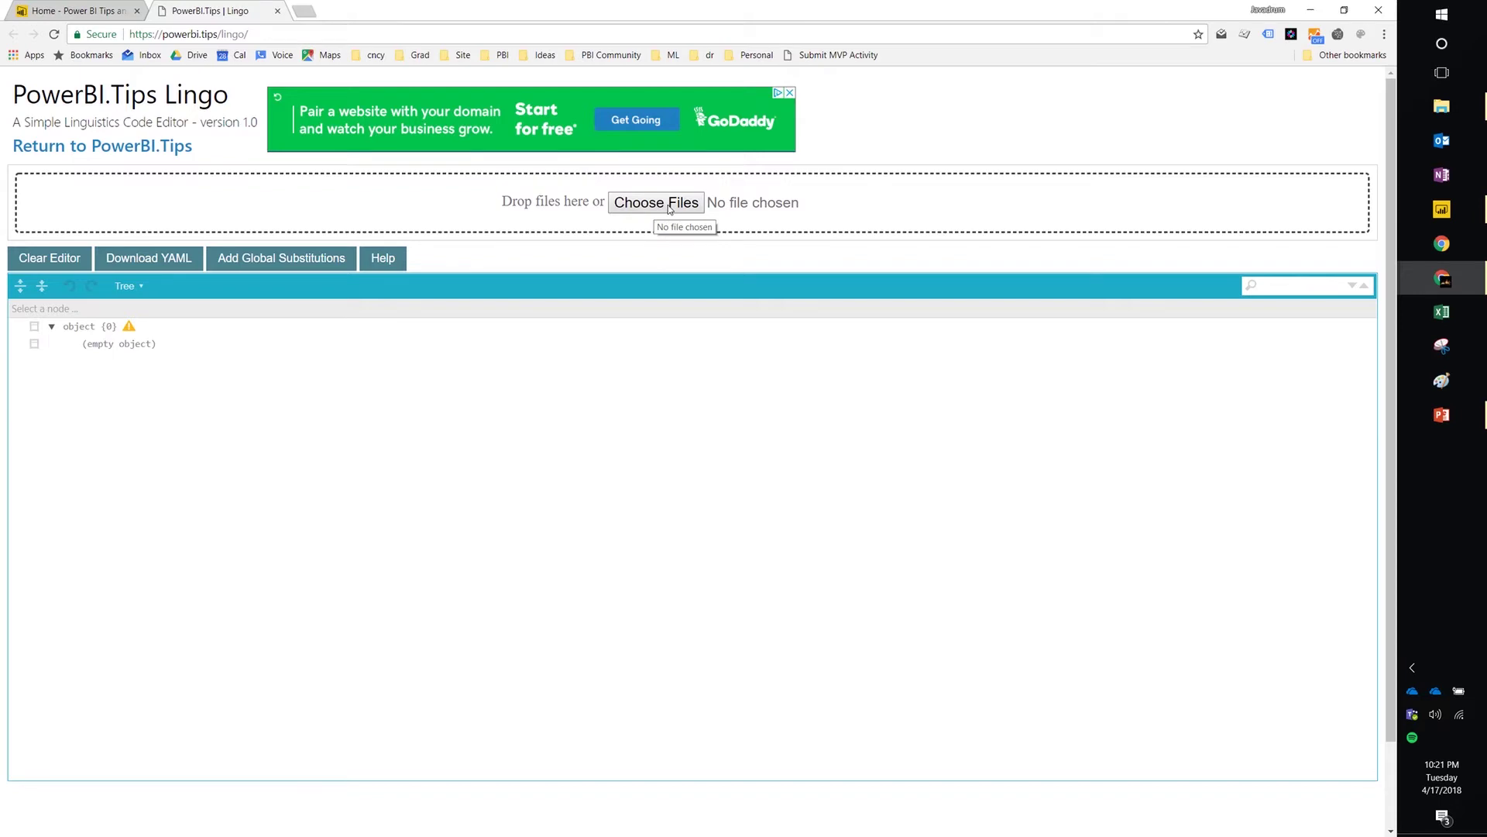
drag(611, 13, 734, 100)
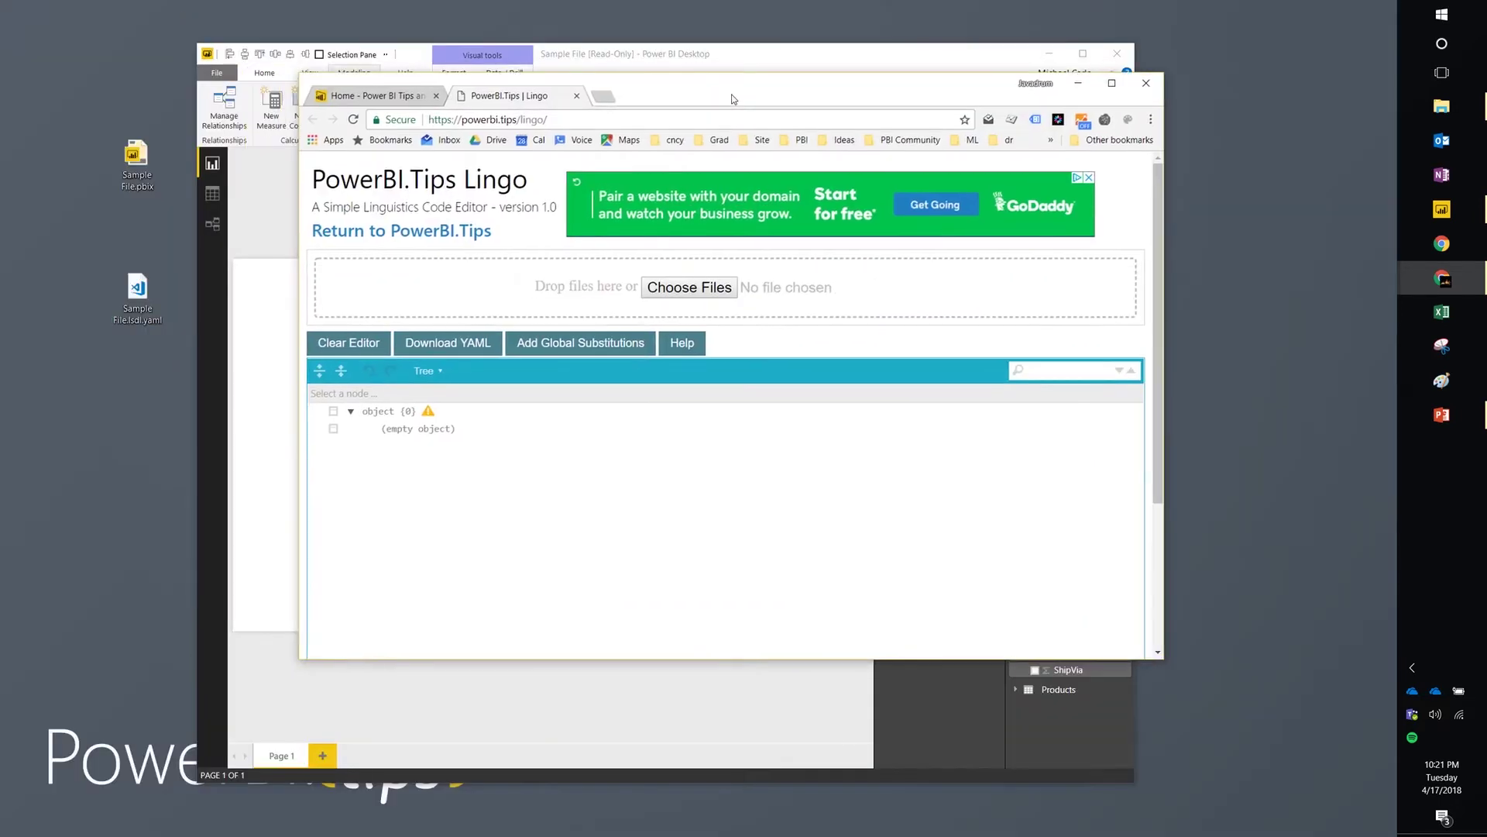
click(706, 295)
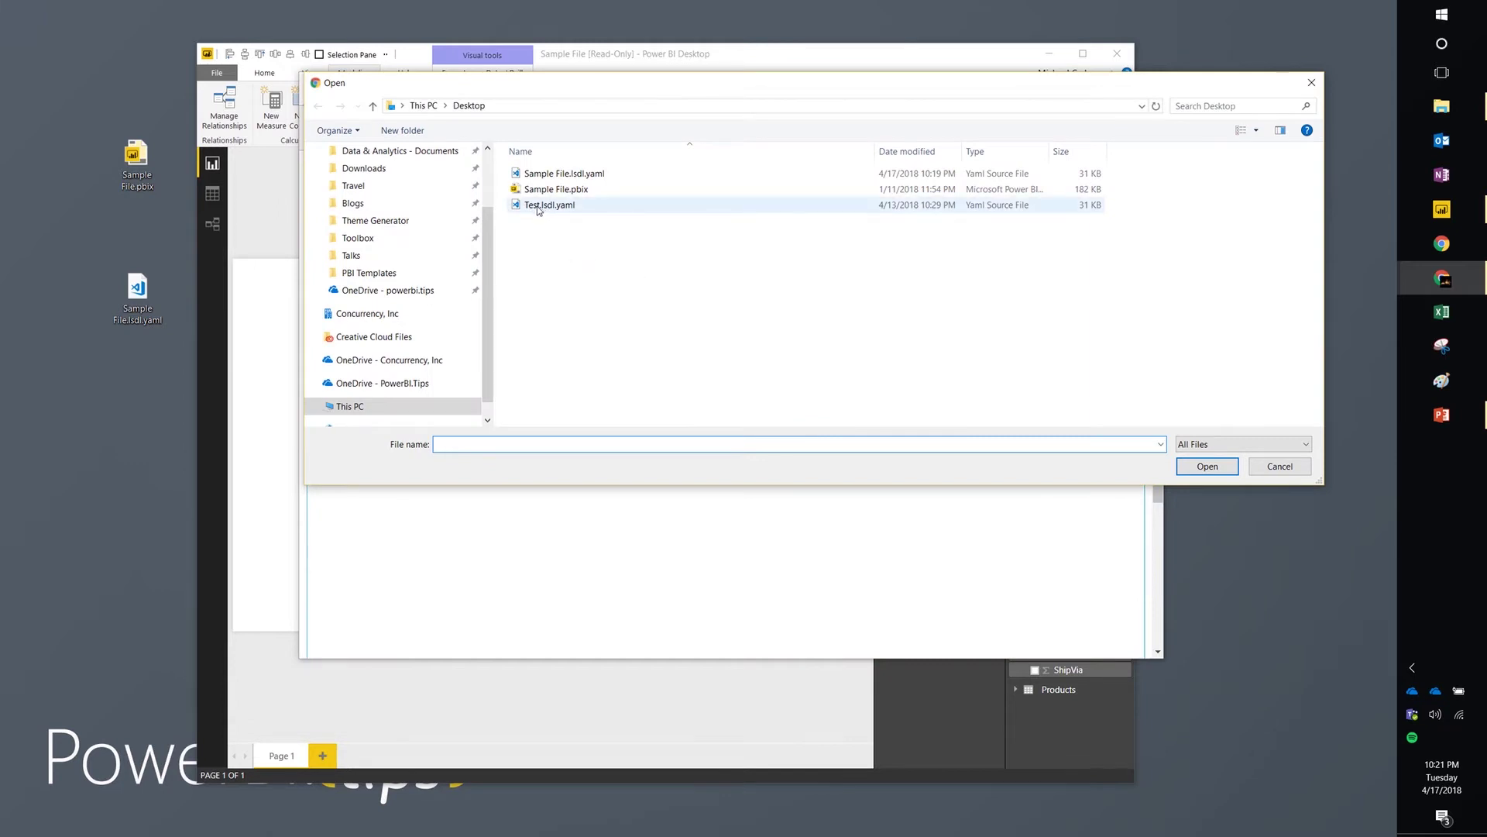
click(564, 179)
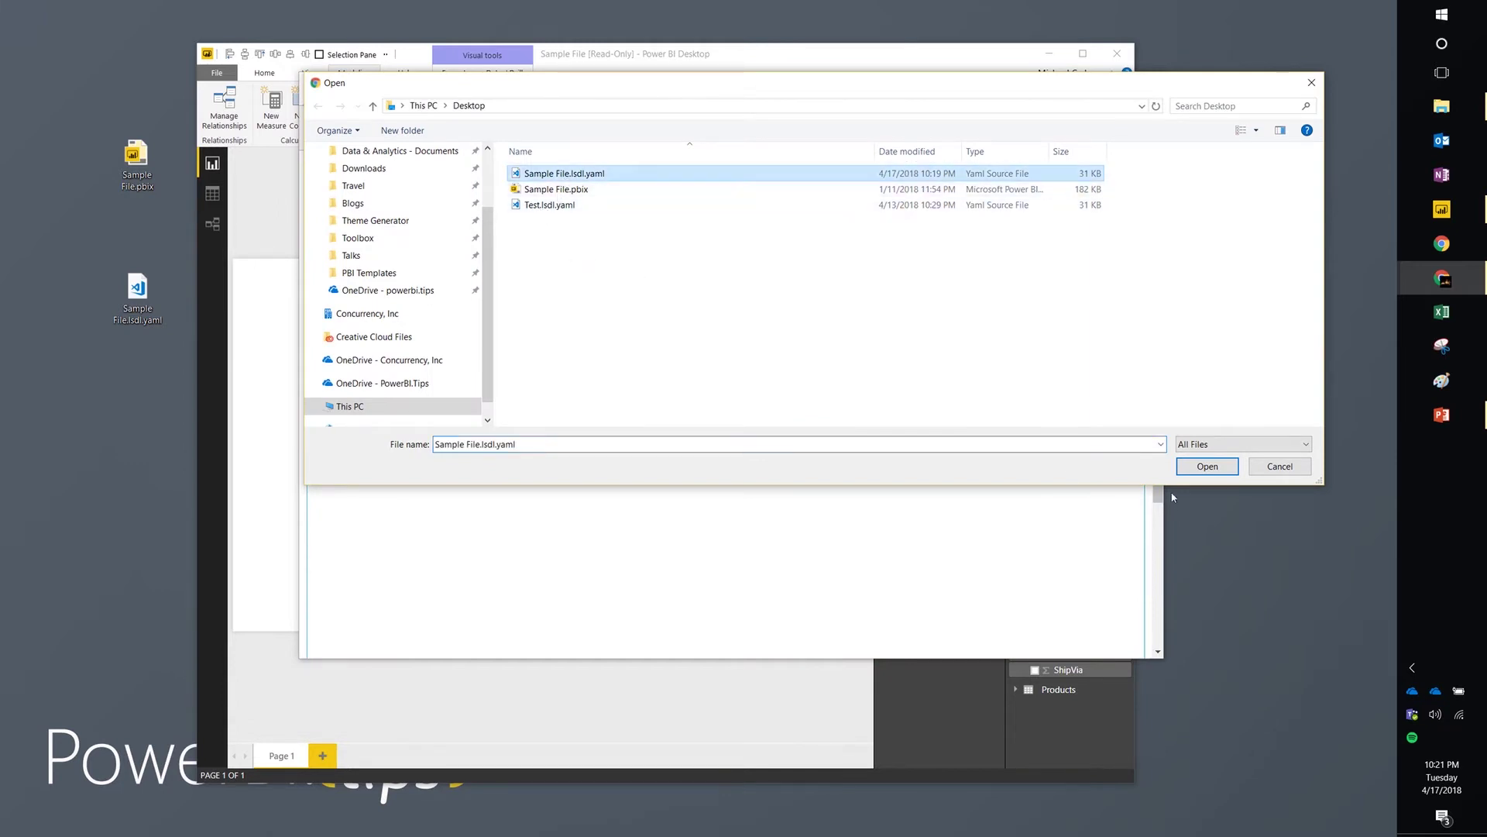
click(1206, 466)
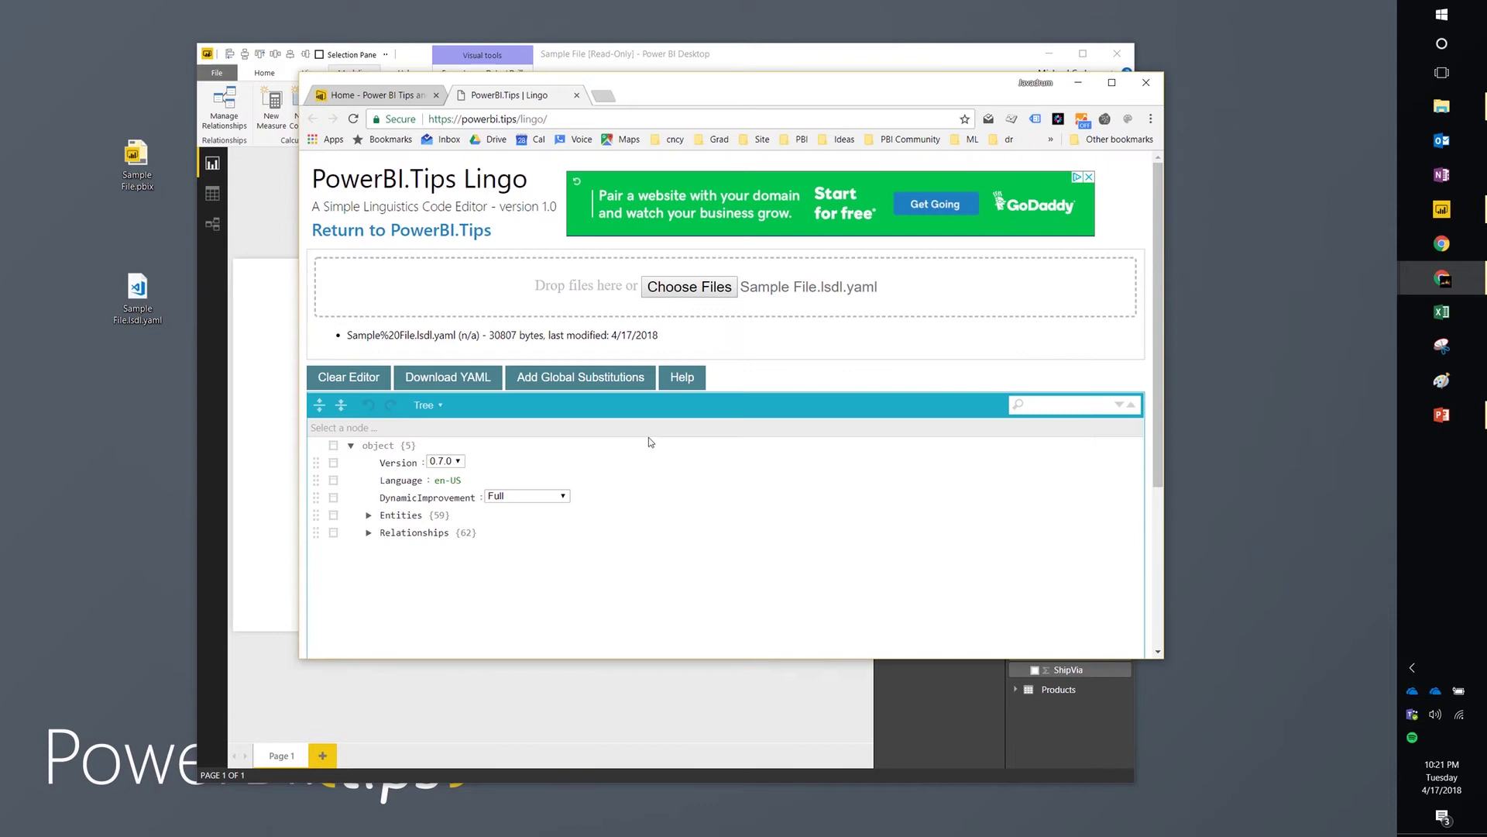
Step: Maximize the browser and review the DynamicImprovement options, keeping it set to Full
click(1112, 82)
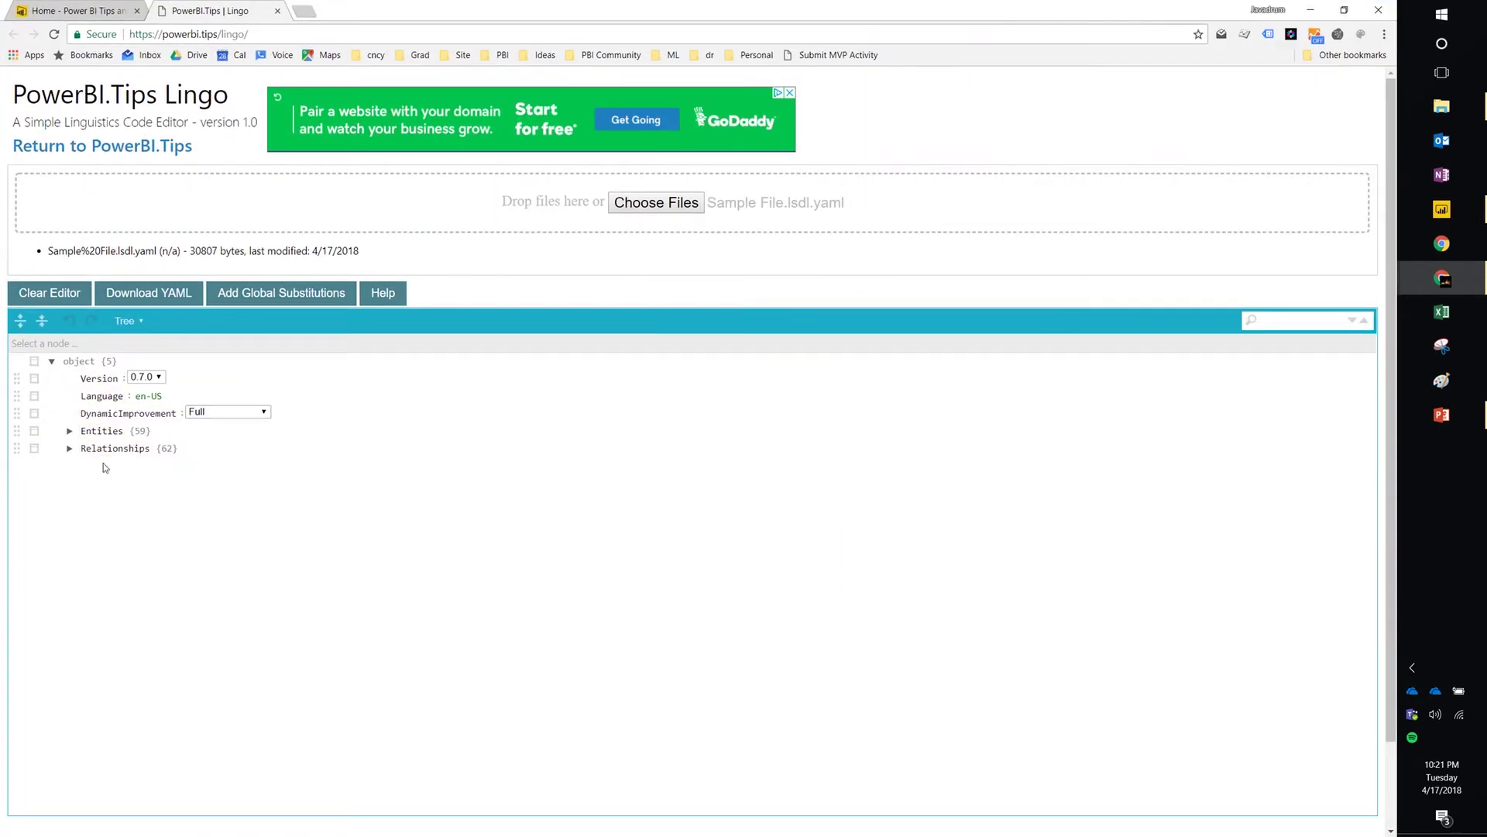
click(264, 412)
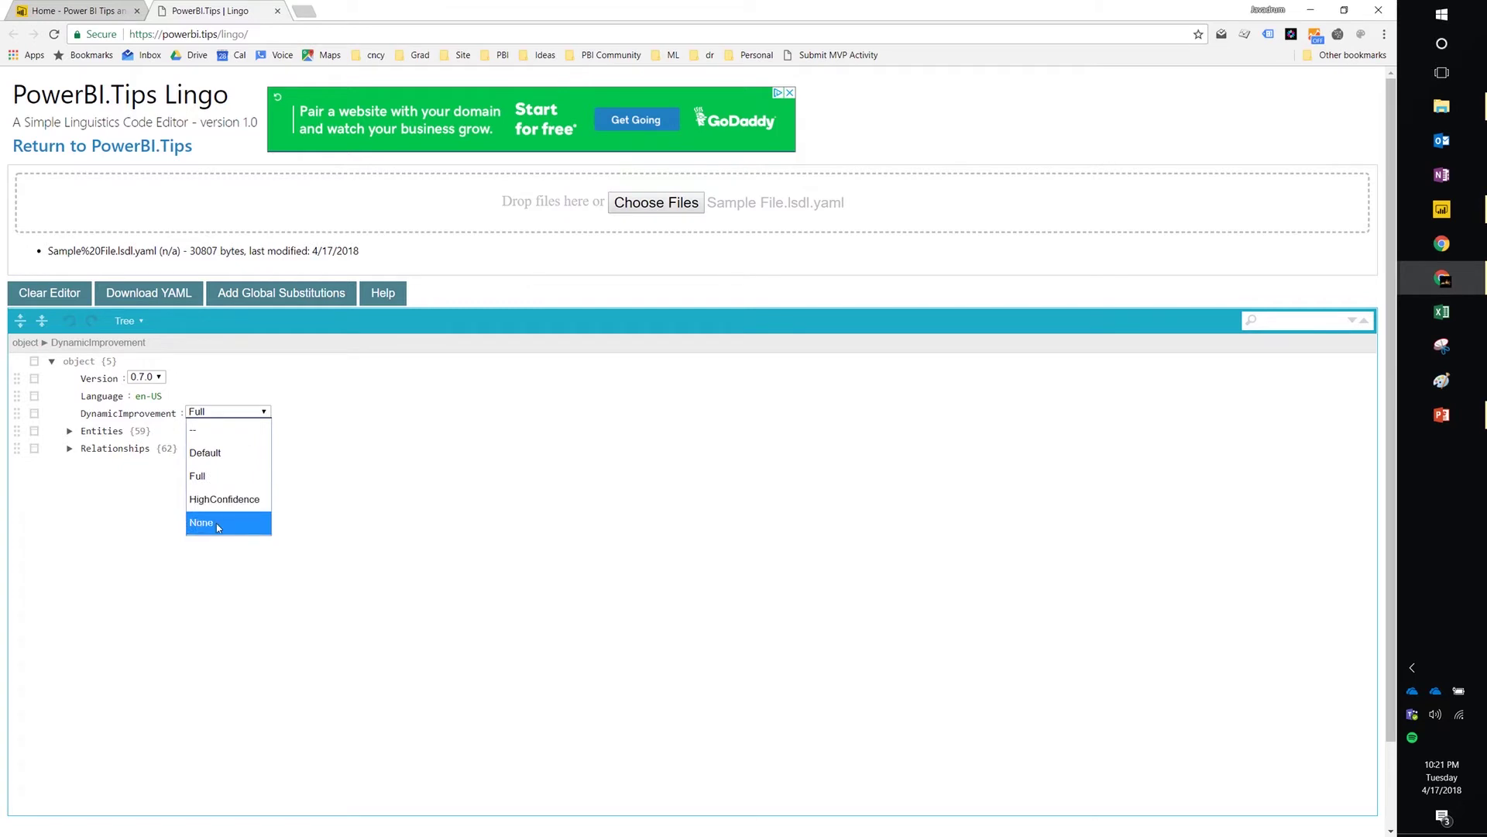
click(227, 477)
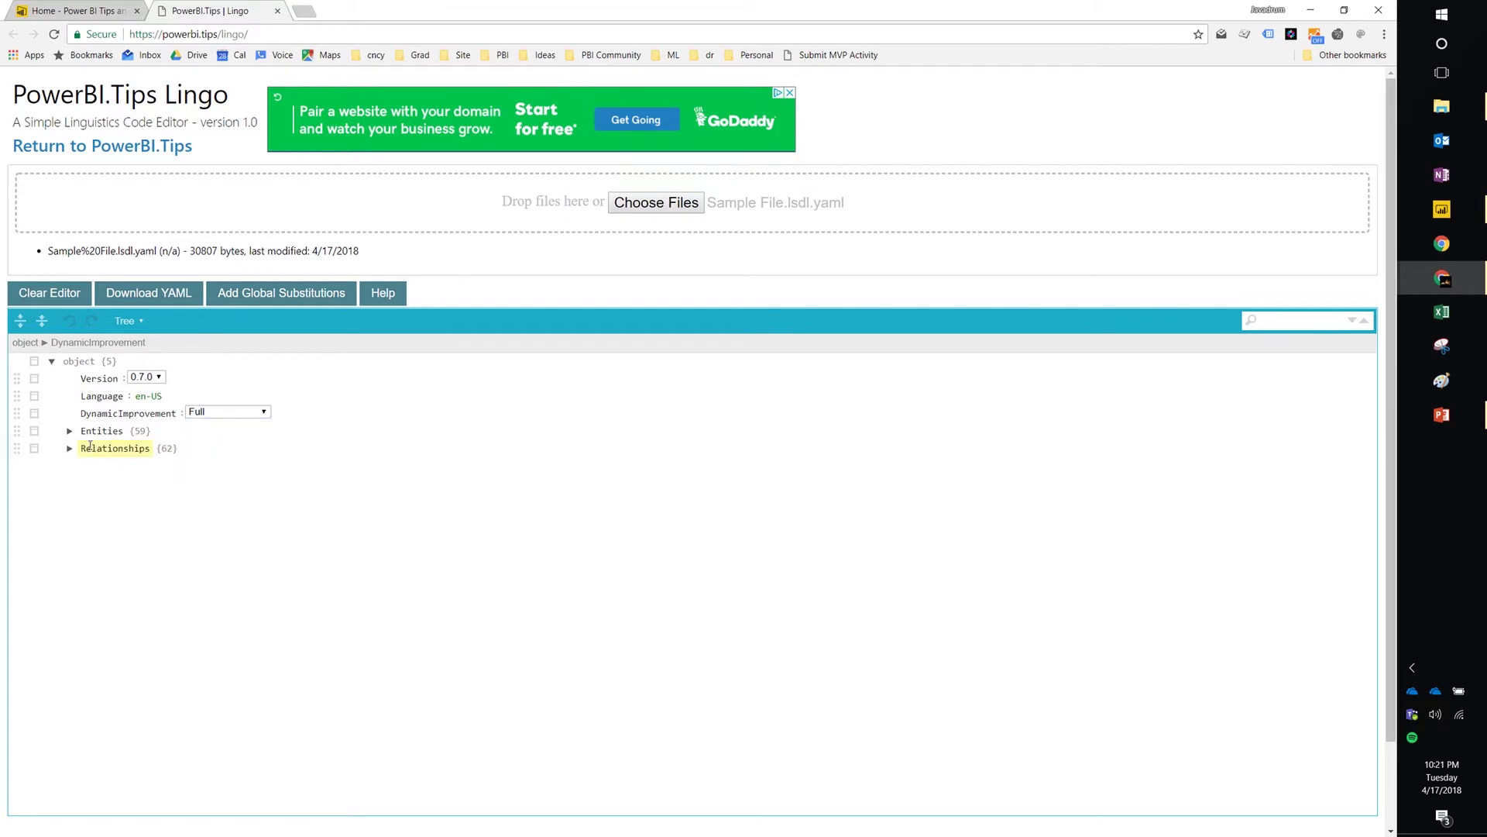
Step: Expand the order.employee_ID entity to show its Orders/EmployeeID binding and three word entries
click(69, 432)
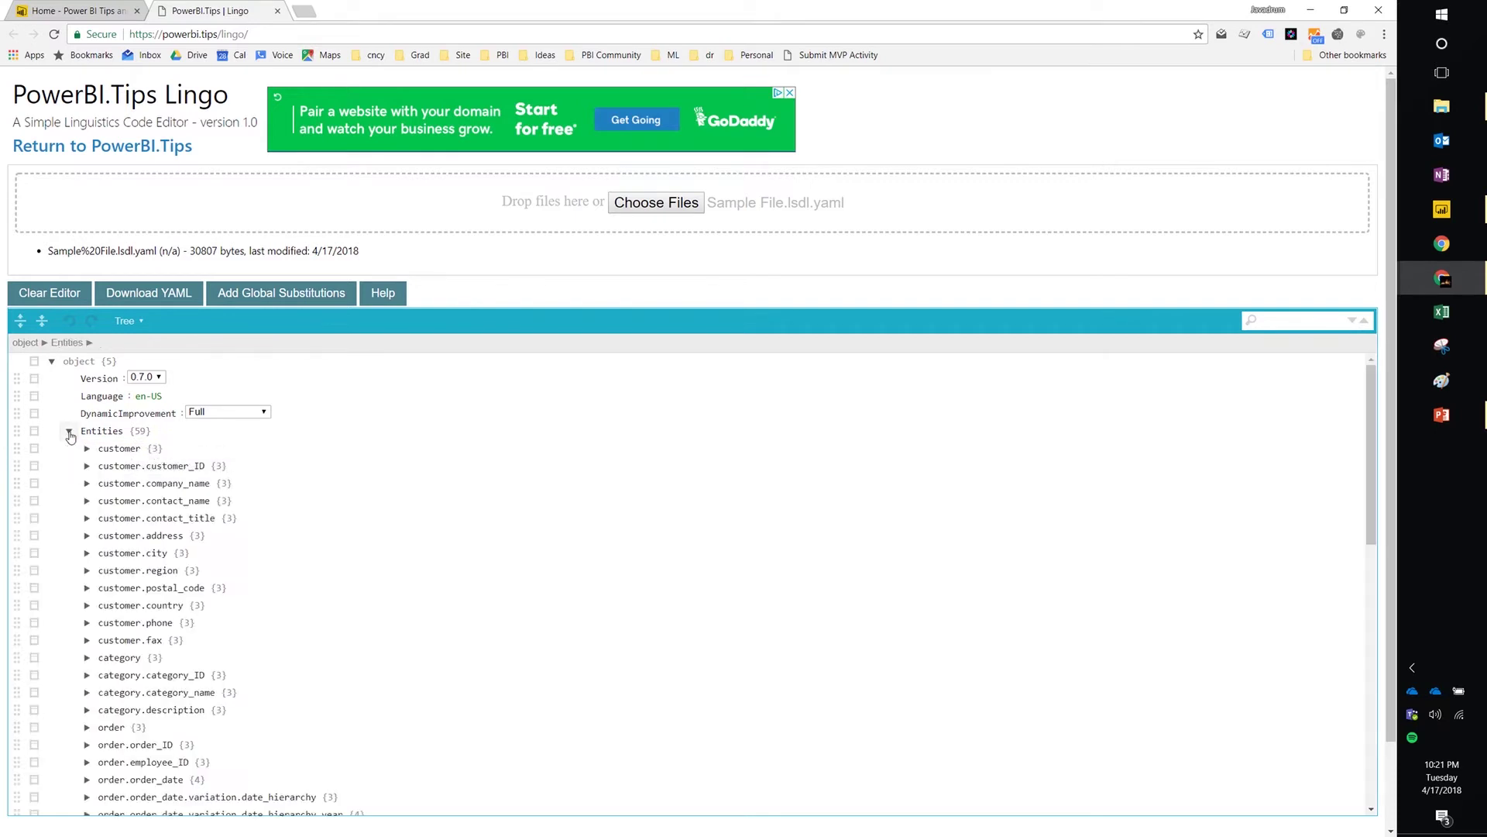
scroll(73, 444, down, 1)
scroll(72, 445, up, 1)
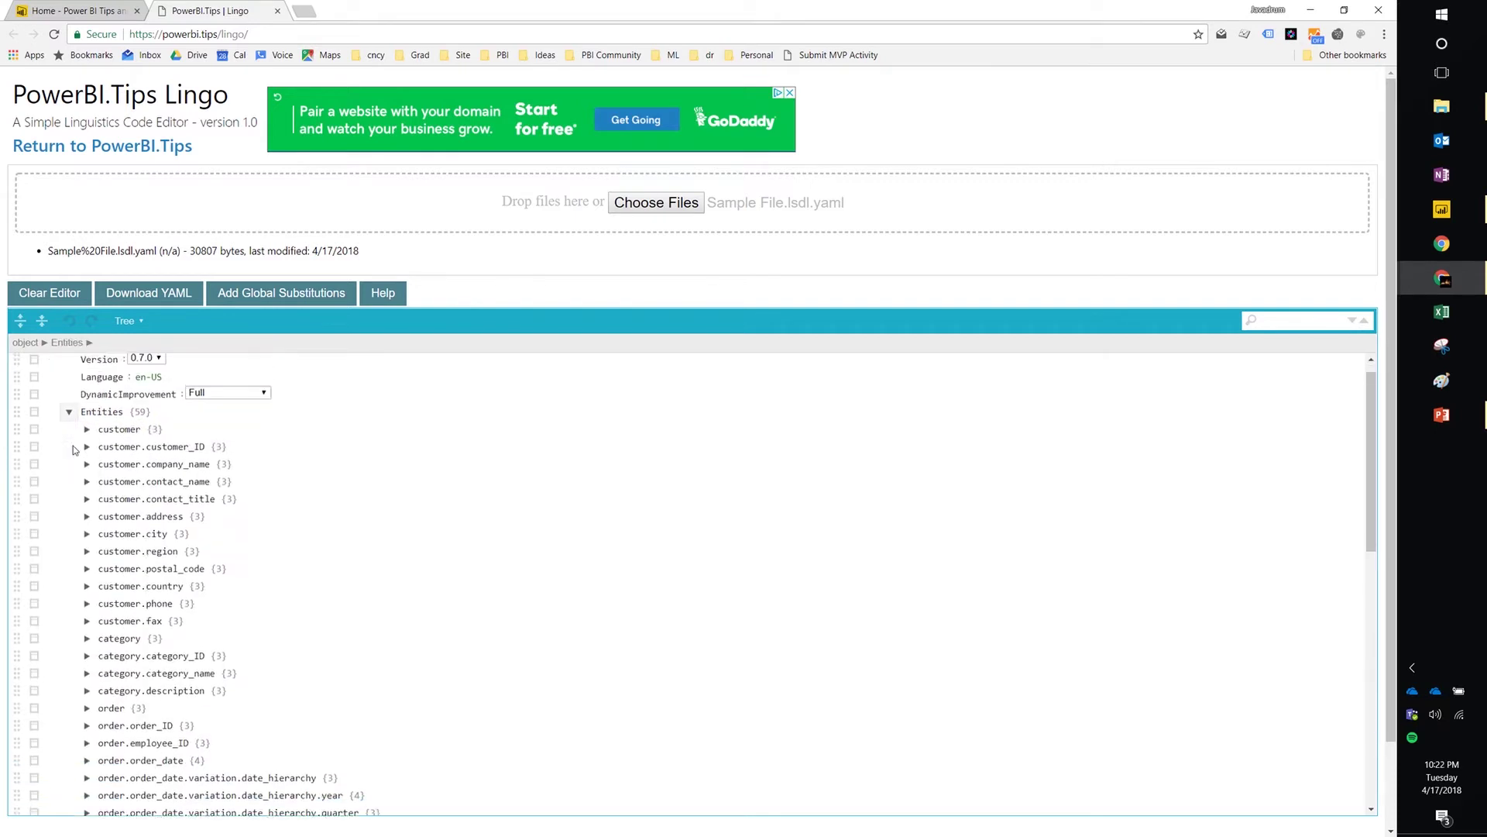
scroll(73, 448, down, 6)
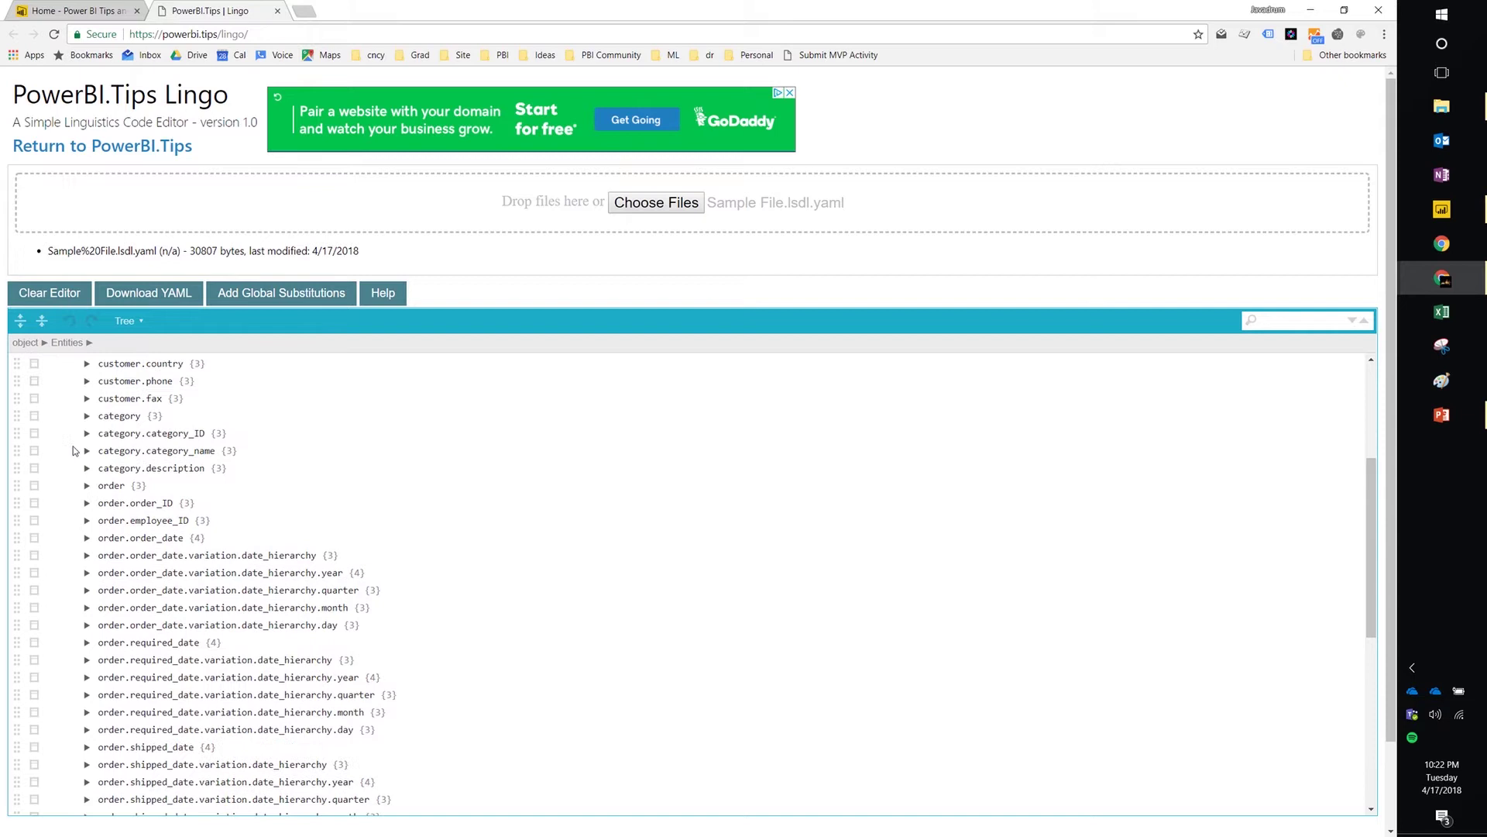
click(87, 424)
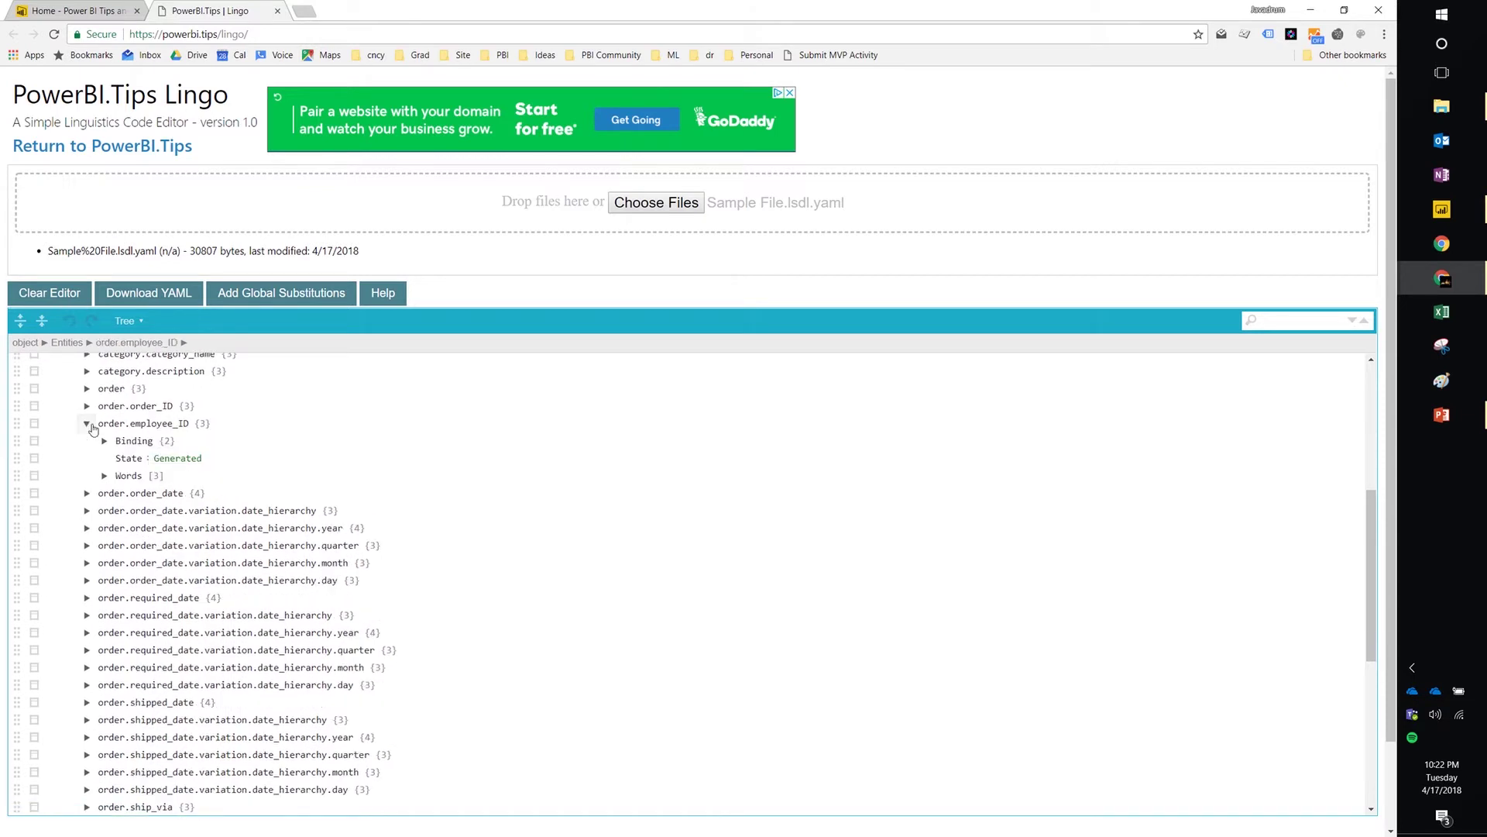
click(105, 441)
click(105, 510)
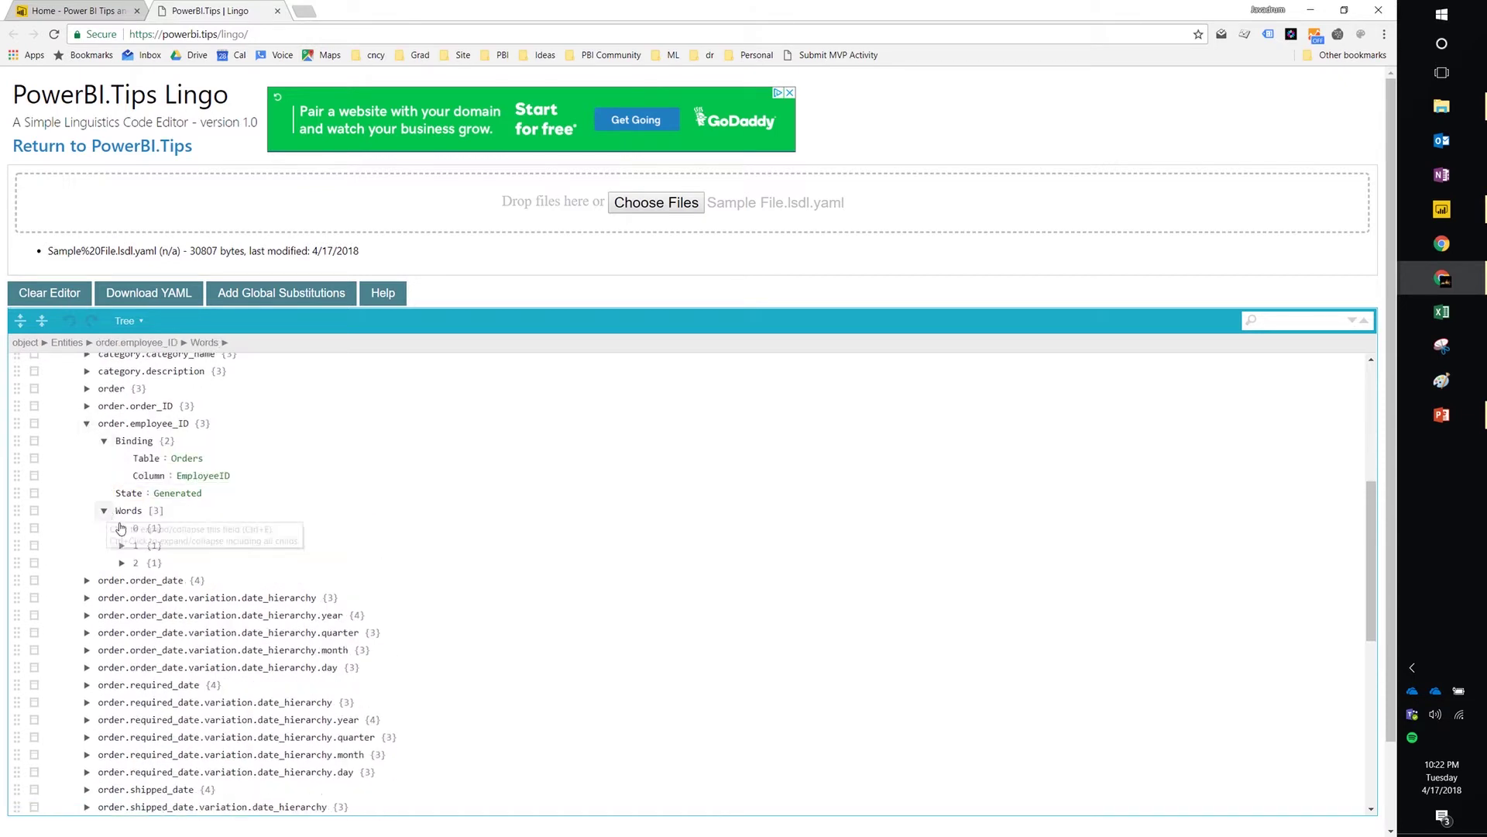
click(122, 528)
click(121, 562)
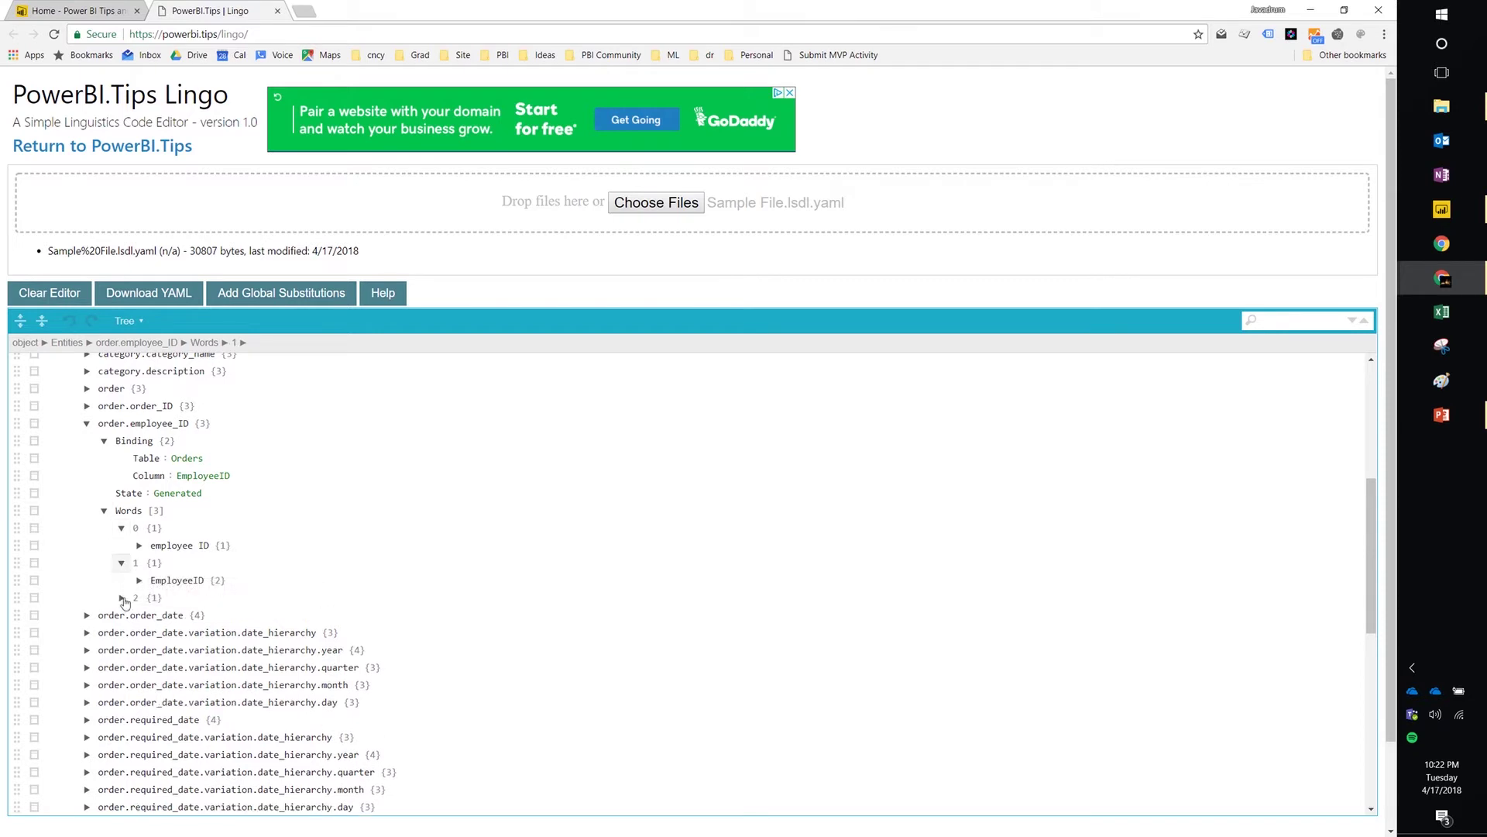
click(122, 598)
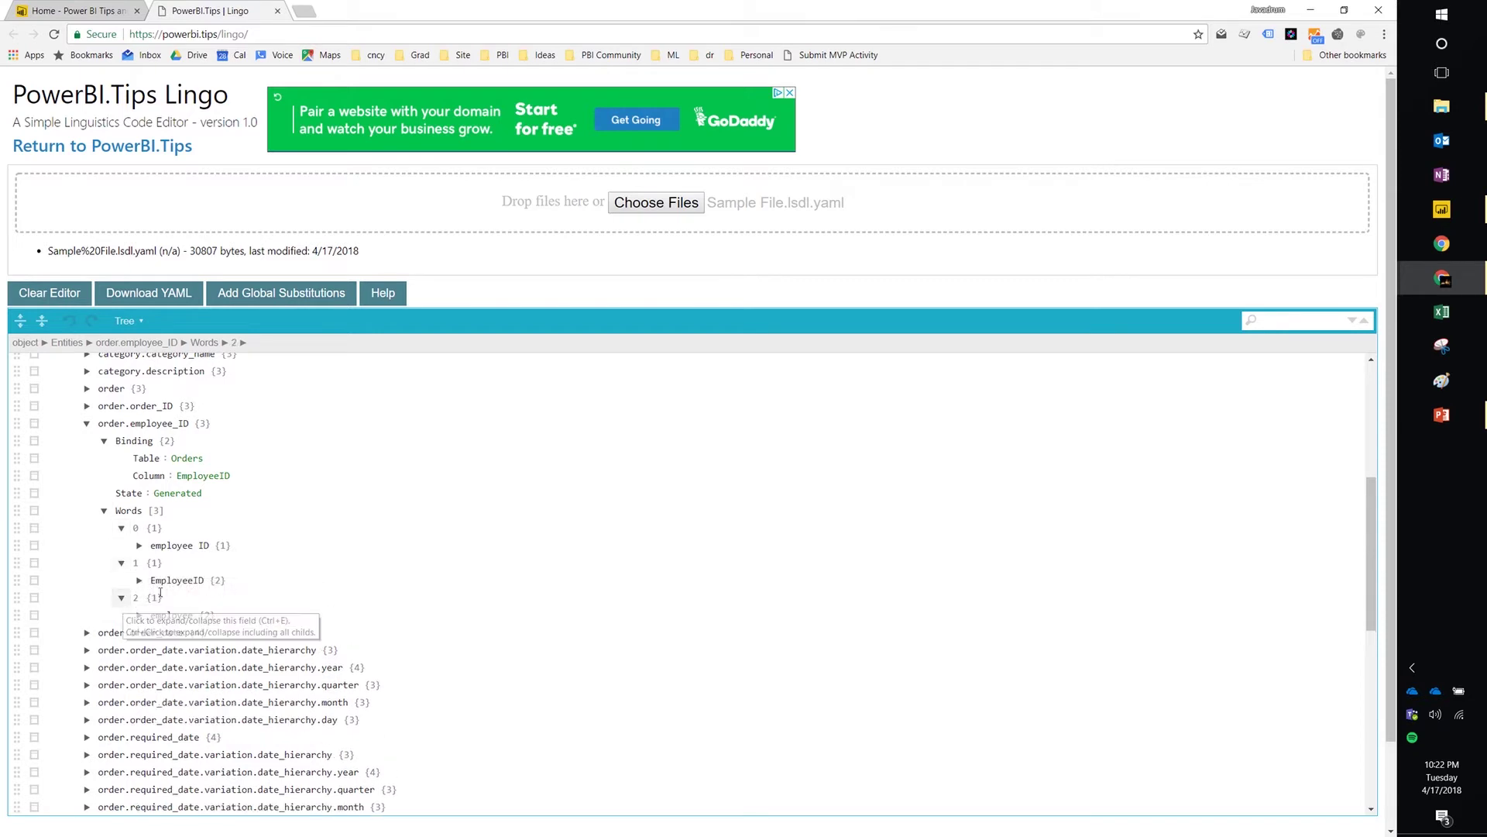
double_click(188, 458)
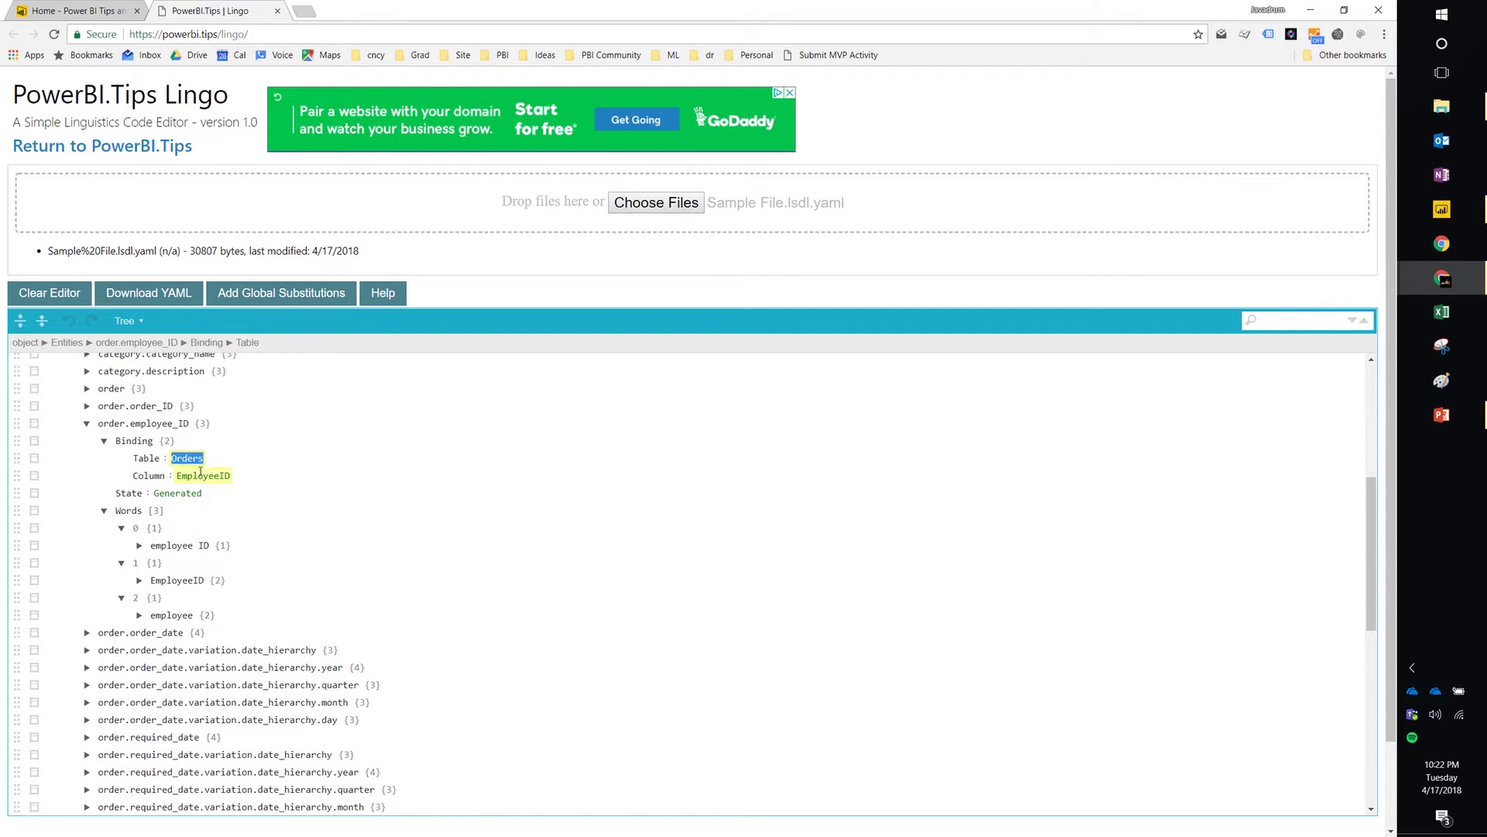
click(199, 474)
Step: Expand the three employee word entries to check their weights, including EmployeeID at 0.99
click(139, 545)
click(139, 598)
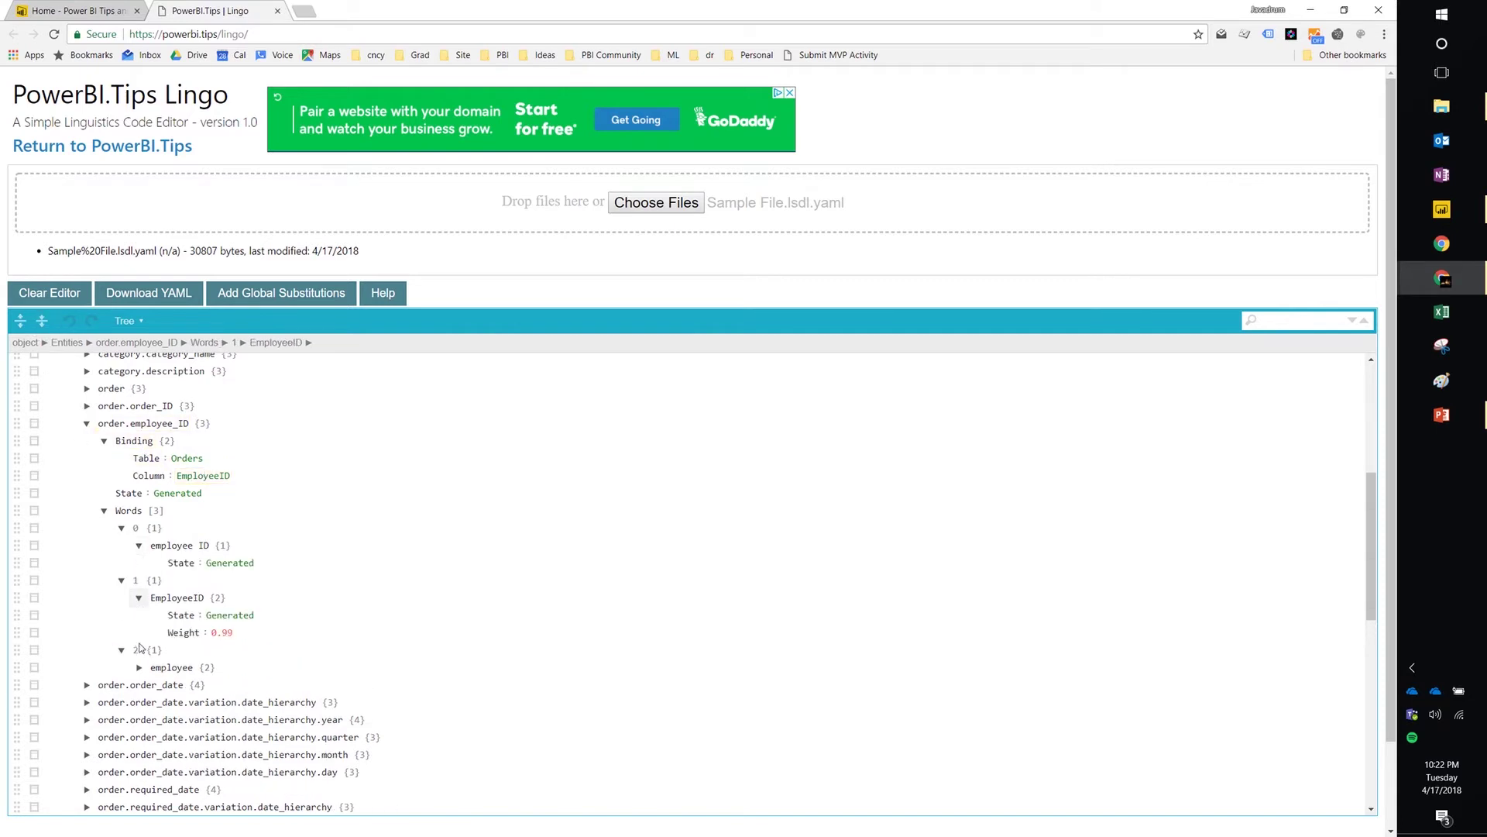
click(139, 667)
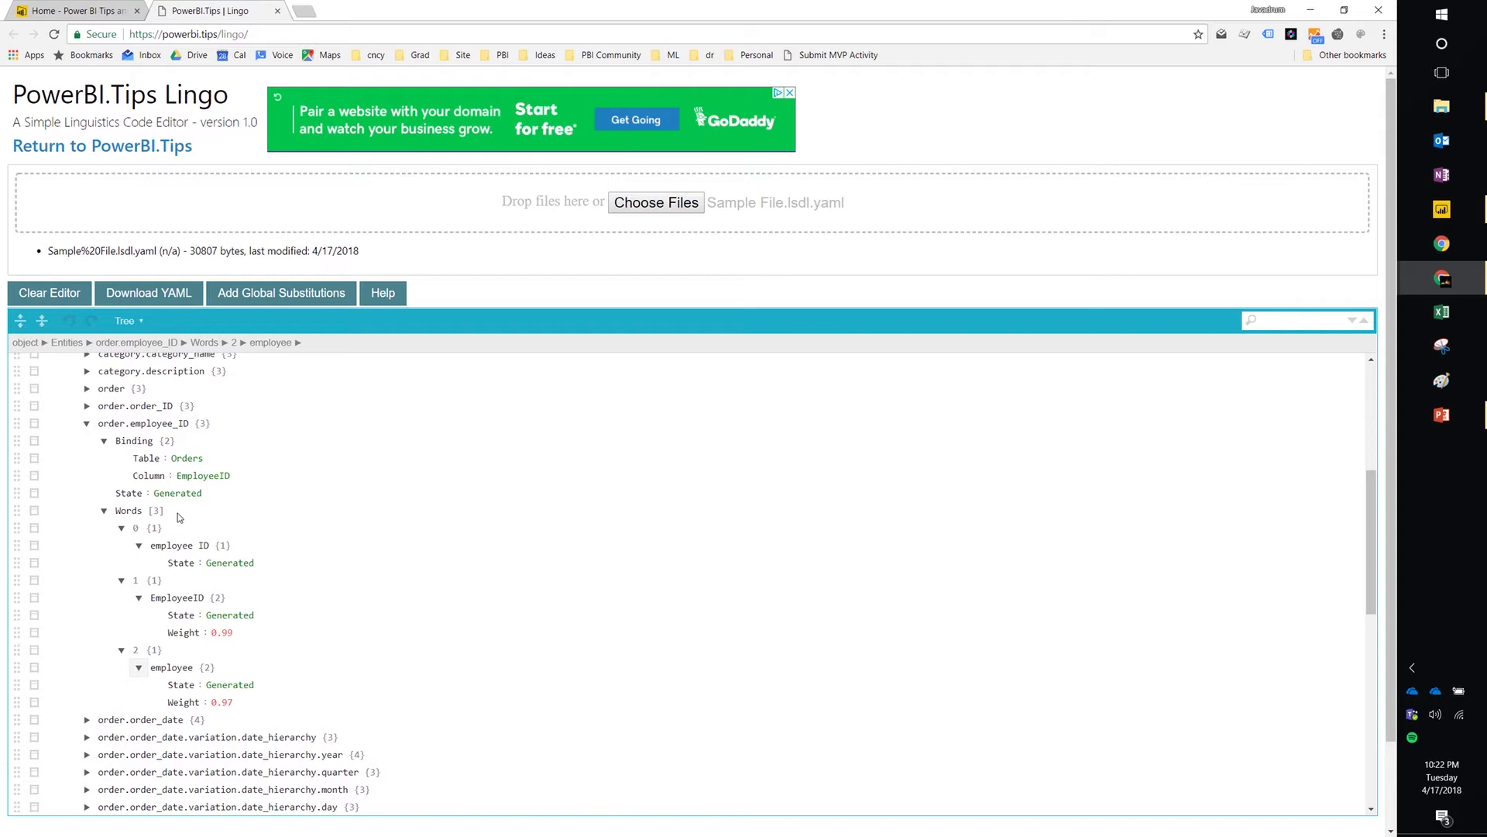
Step: Expand all fields, then collapse the tree back to Version, en-US, DynamicImprovement, Entities and Relationships
click(21, 326)
scroll(120, 450, down, 7)
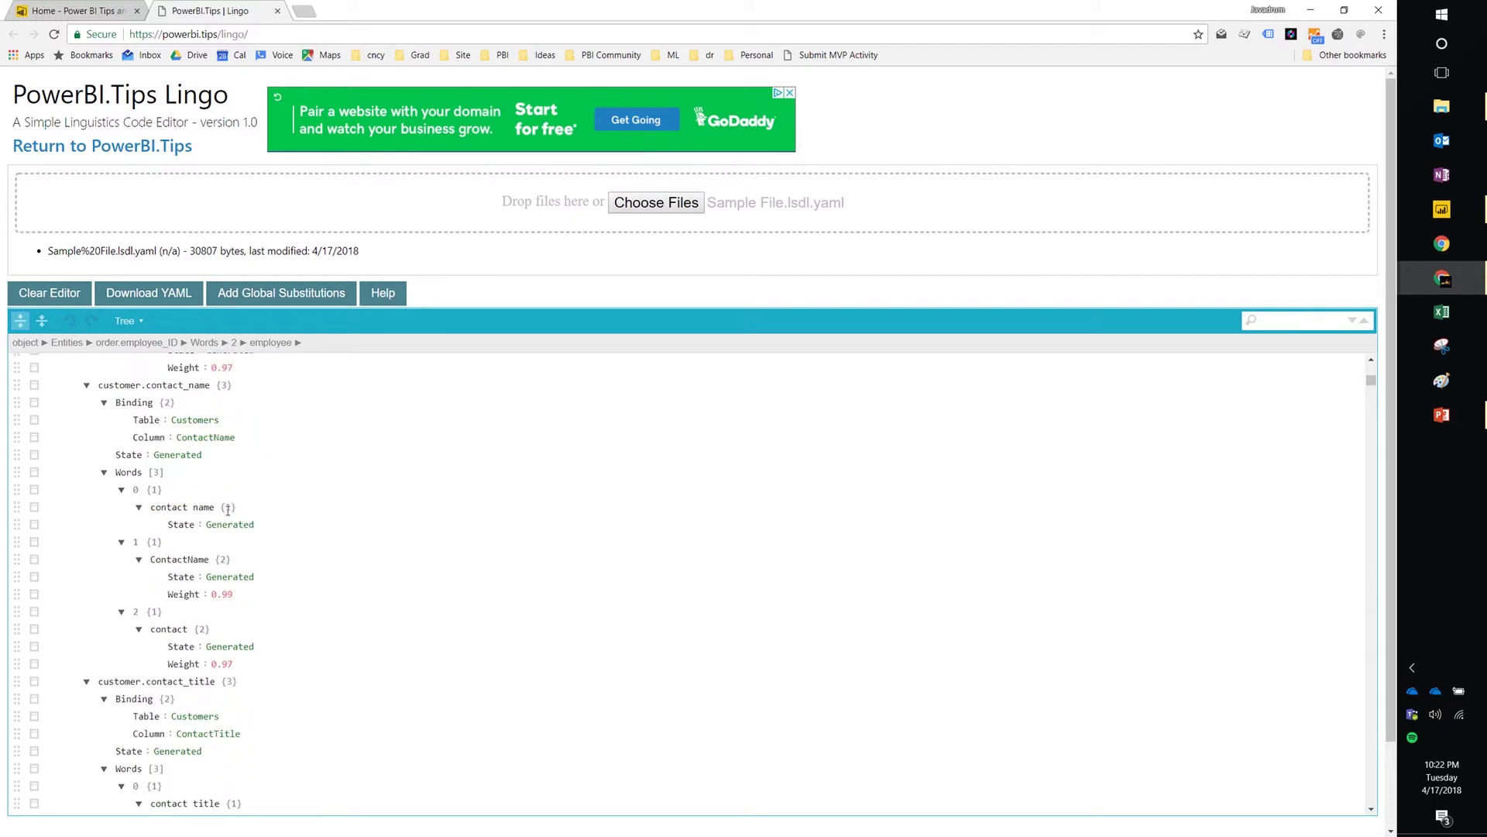
click(42, 320)
click(52, 361)
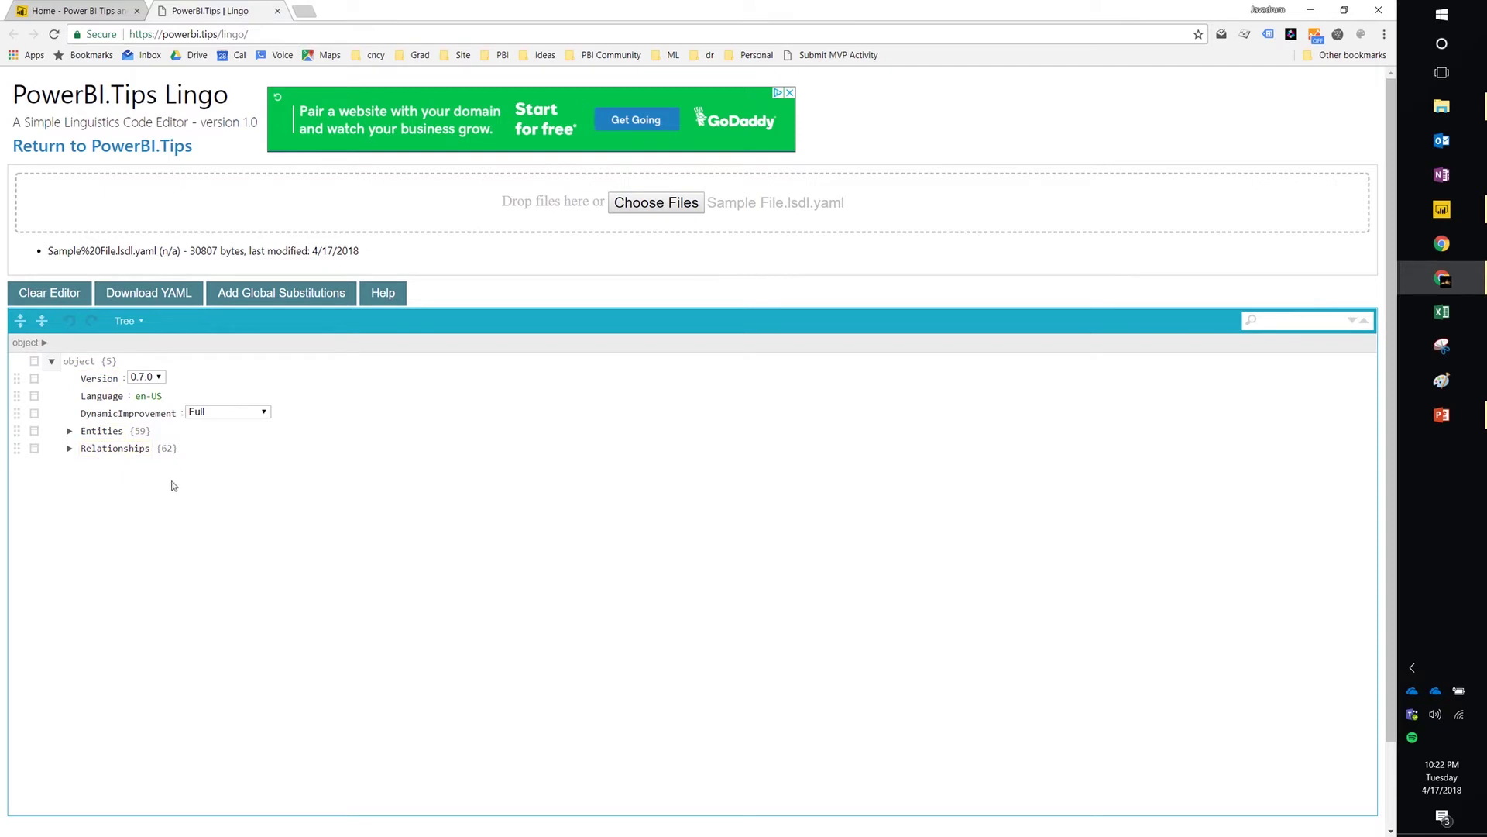
Step: Add a GlobalSubstitutions section whose first entry replaces Customers with Vendor
click(273, 299)
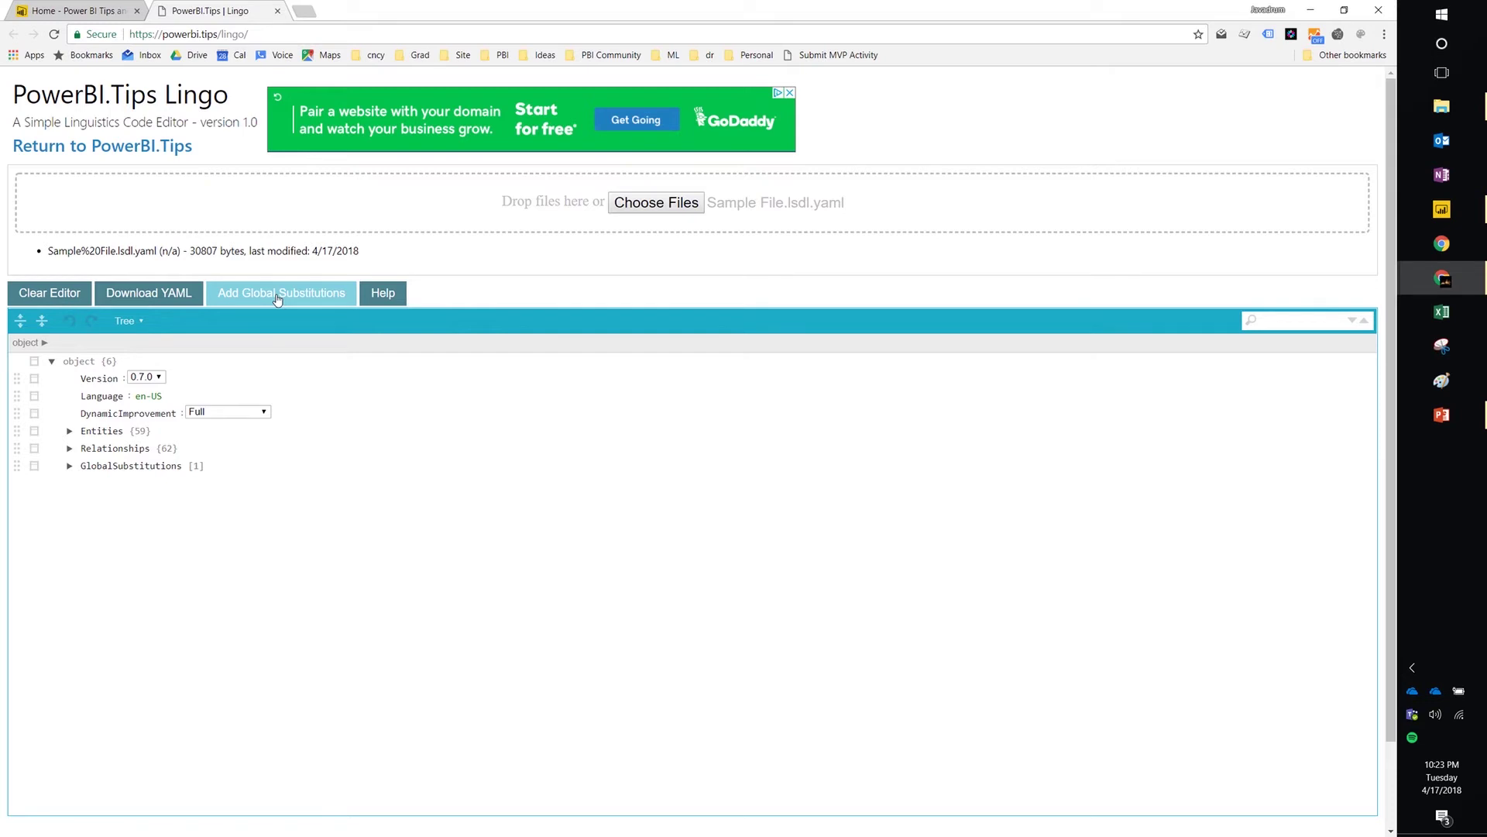
click(69, 466)
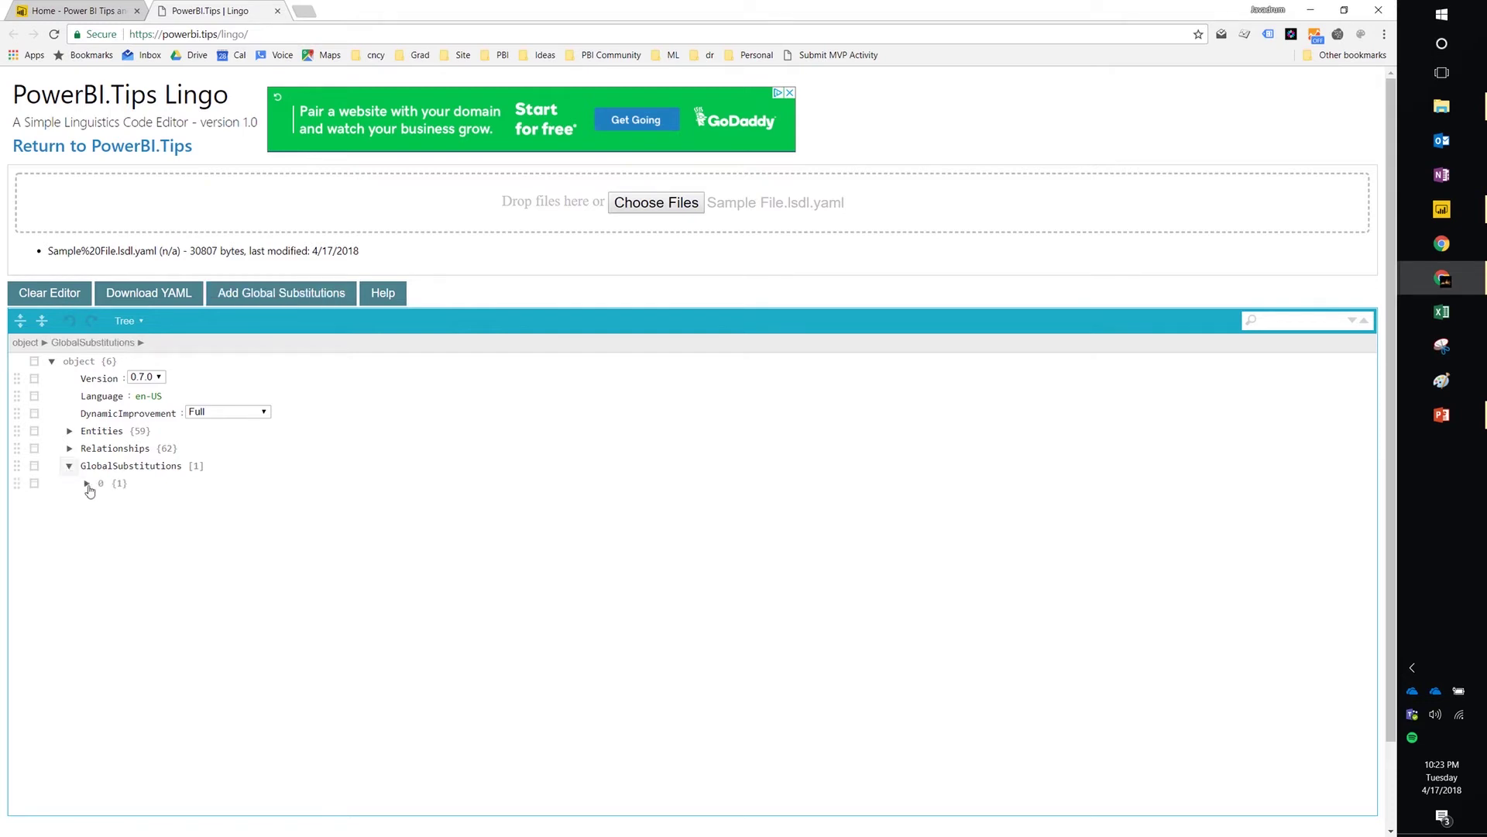
click(86, 485)
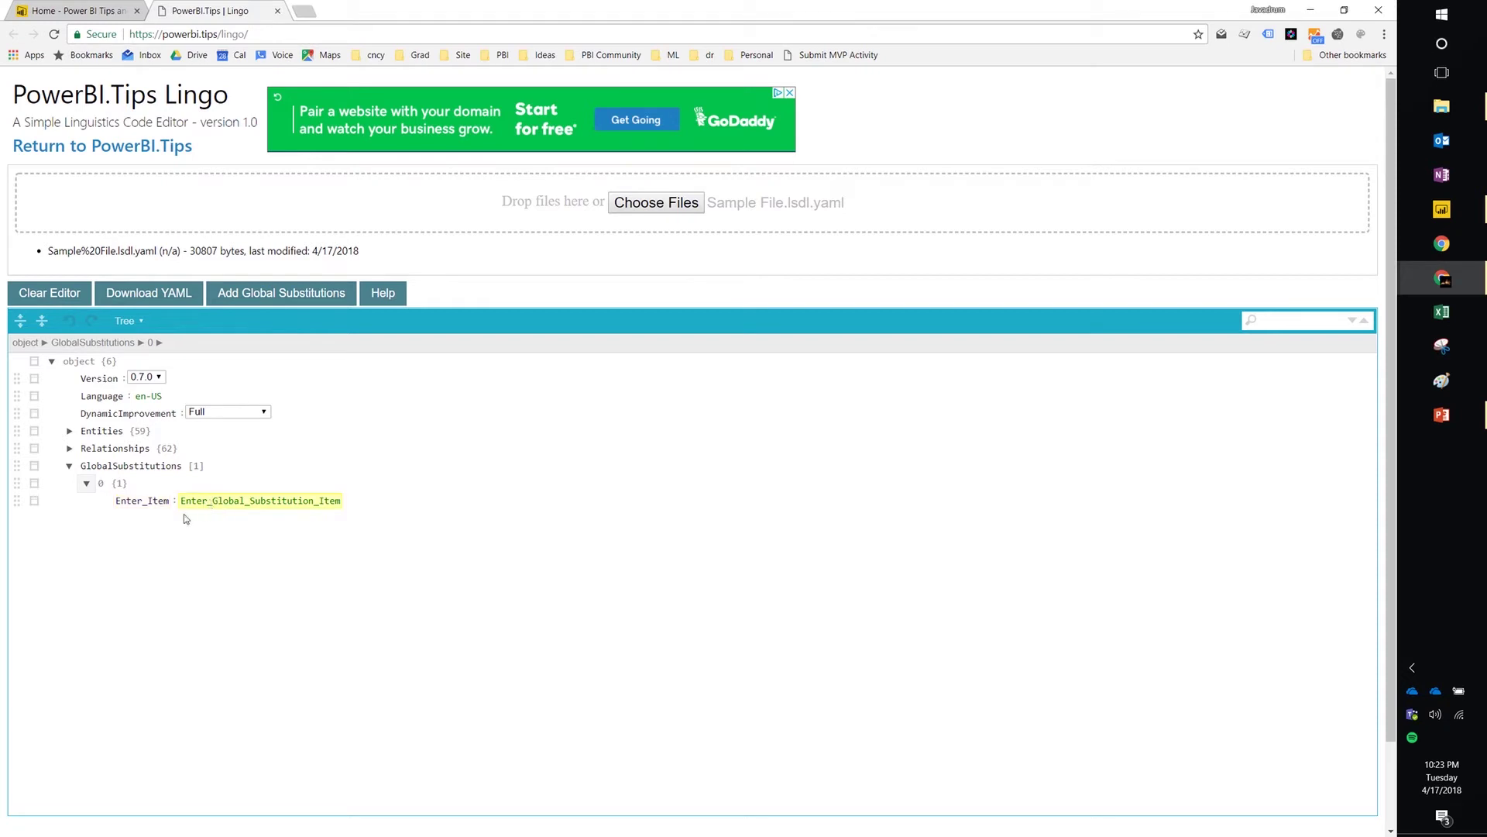
double_click(157, 504)
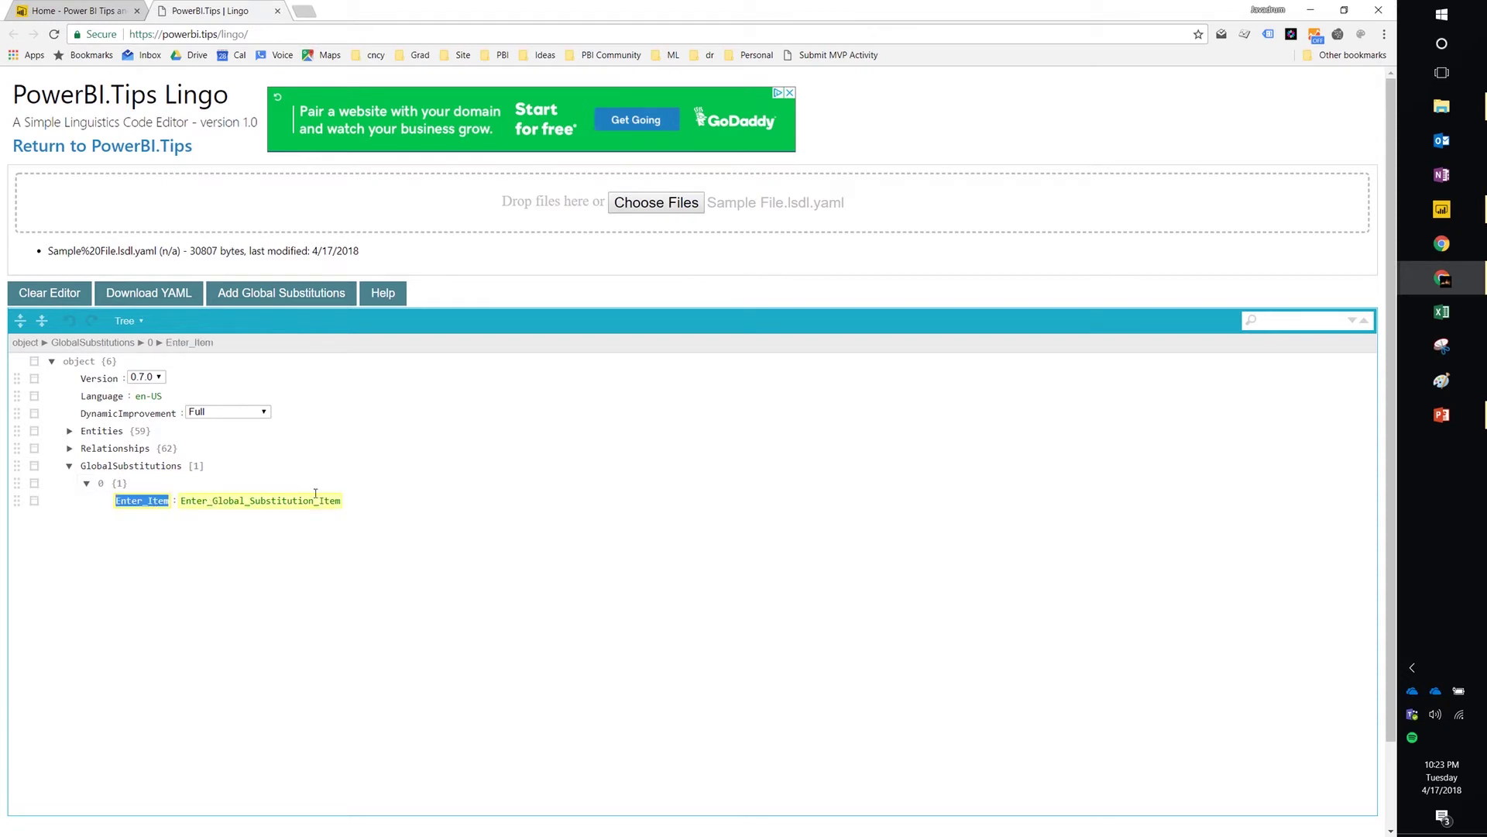
text(Customers)
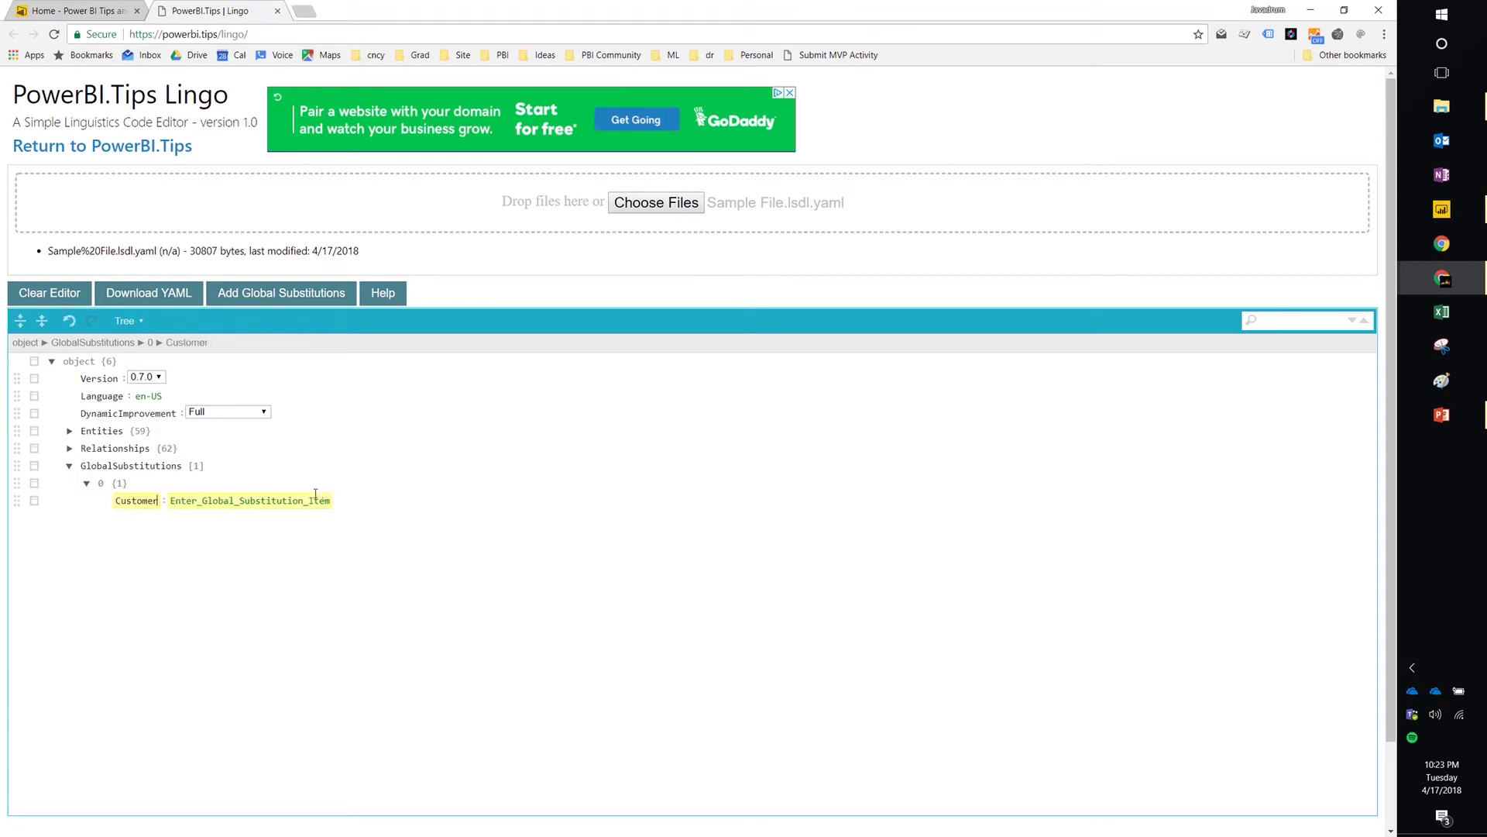
double_click(293, 500)
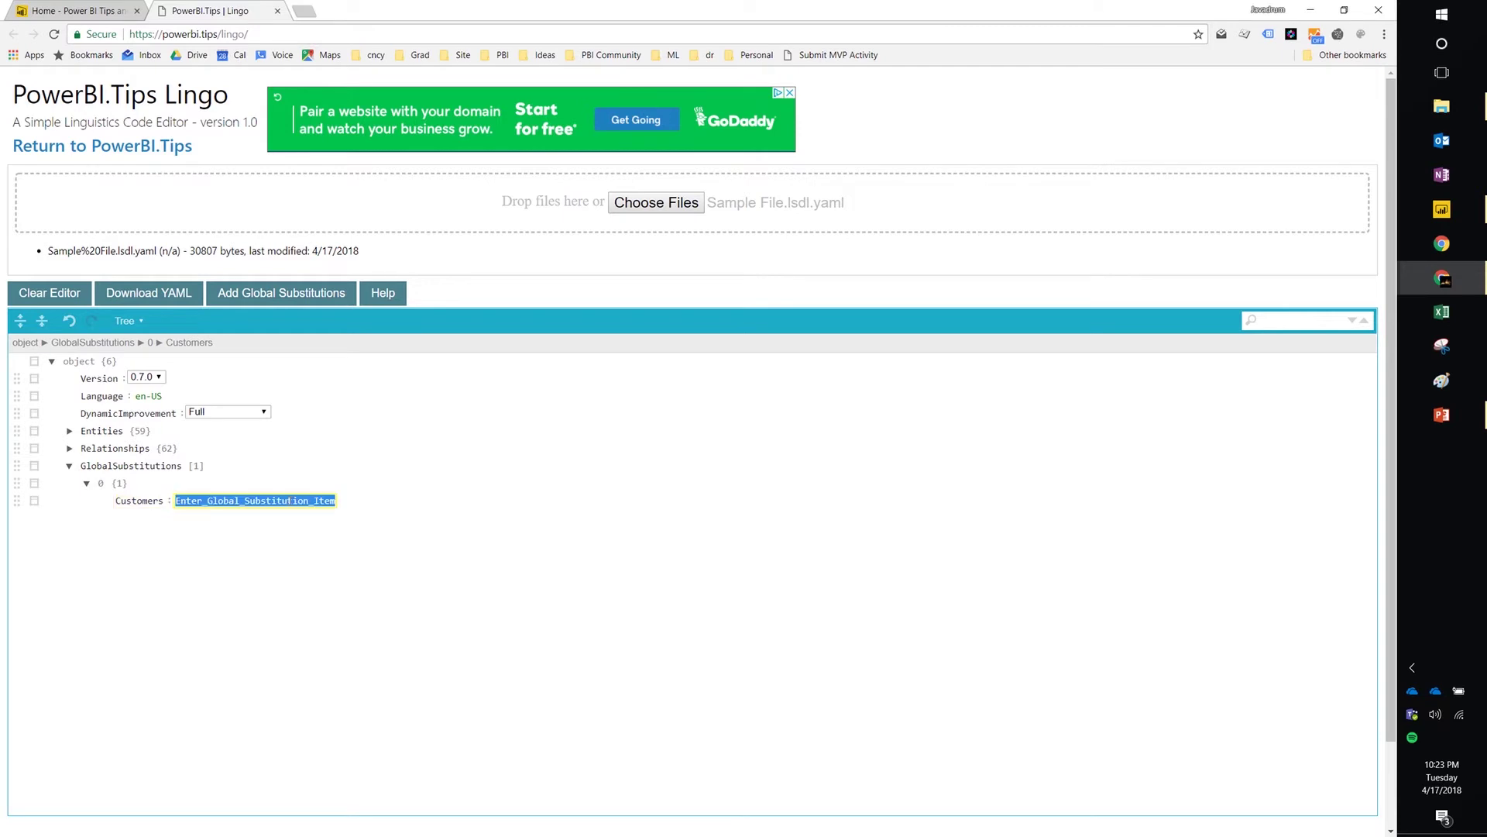
text(Vendor)
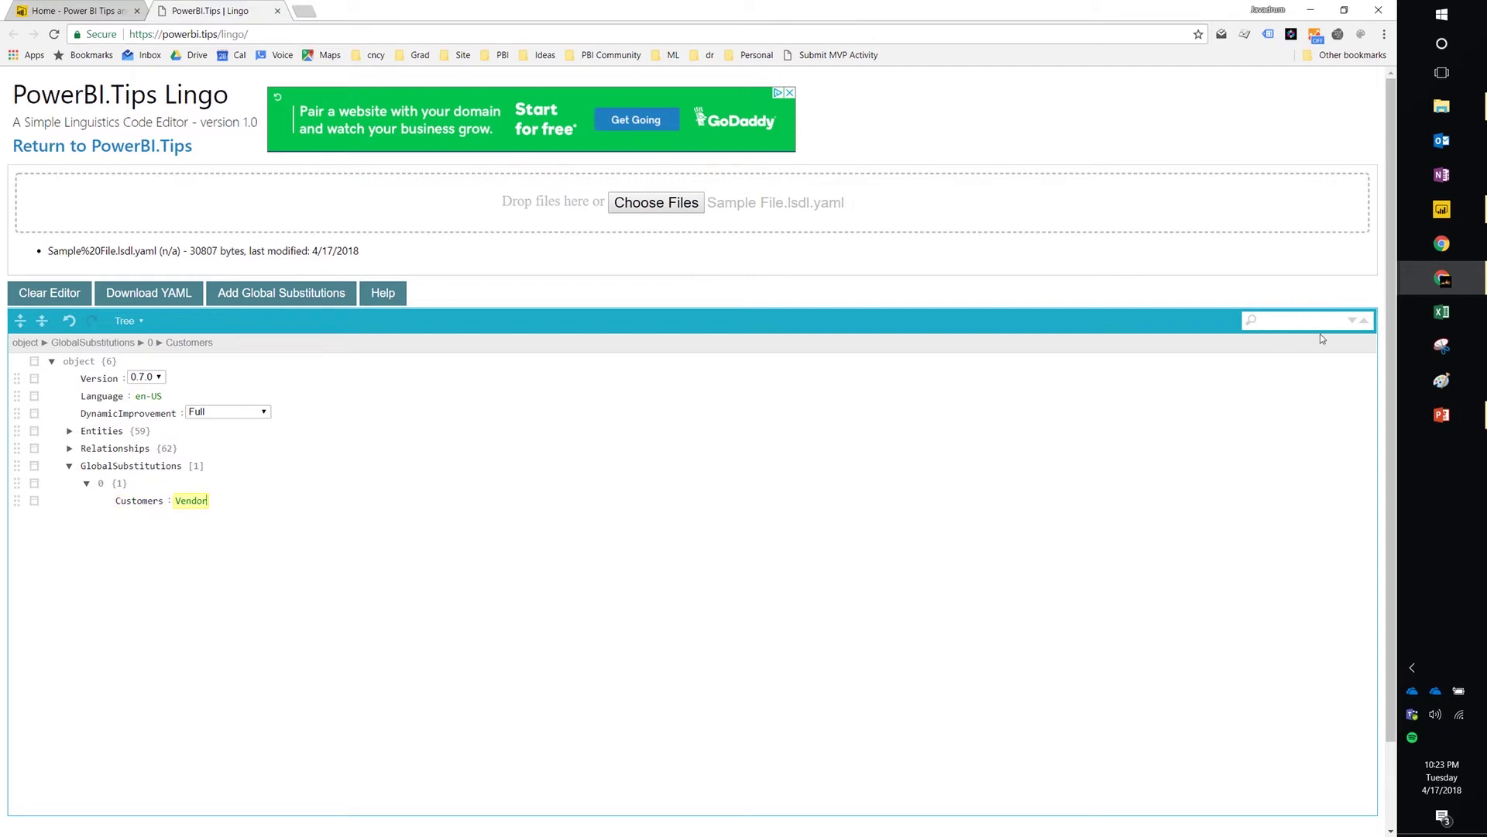
Step: Expand the product_is_expensive relationship to show its table binding and phrasings
click(69, 449)
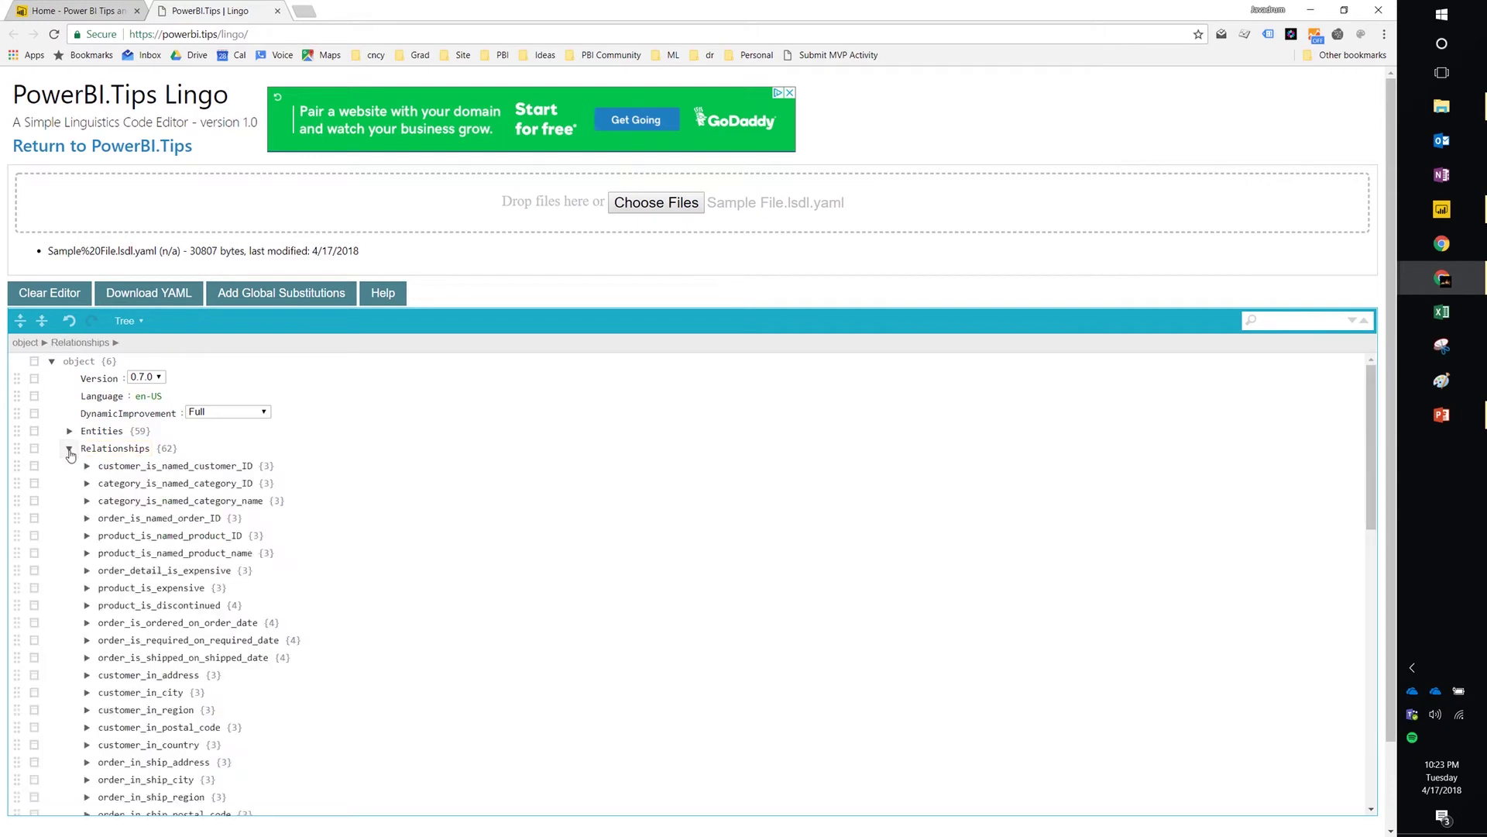
click(88, 590)
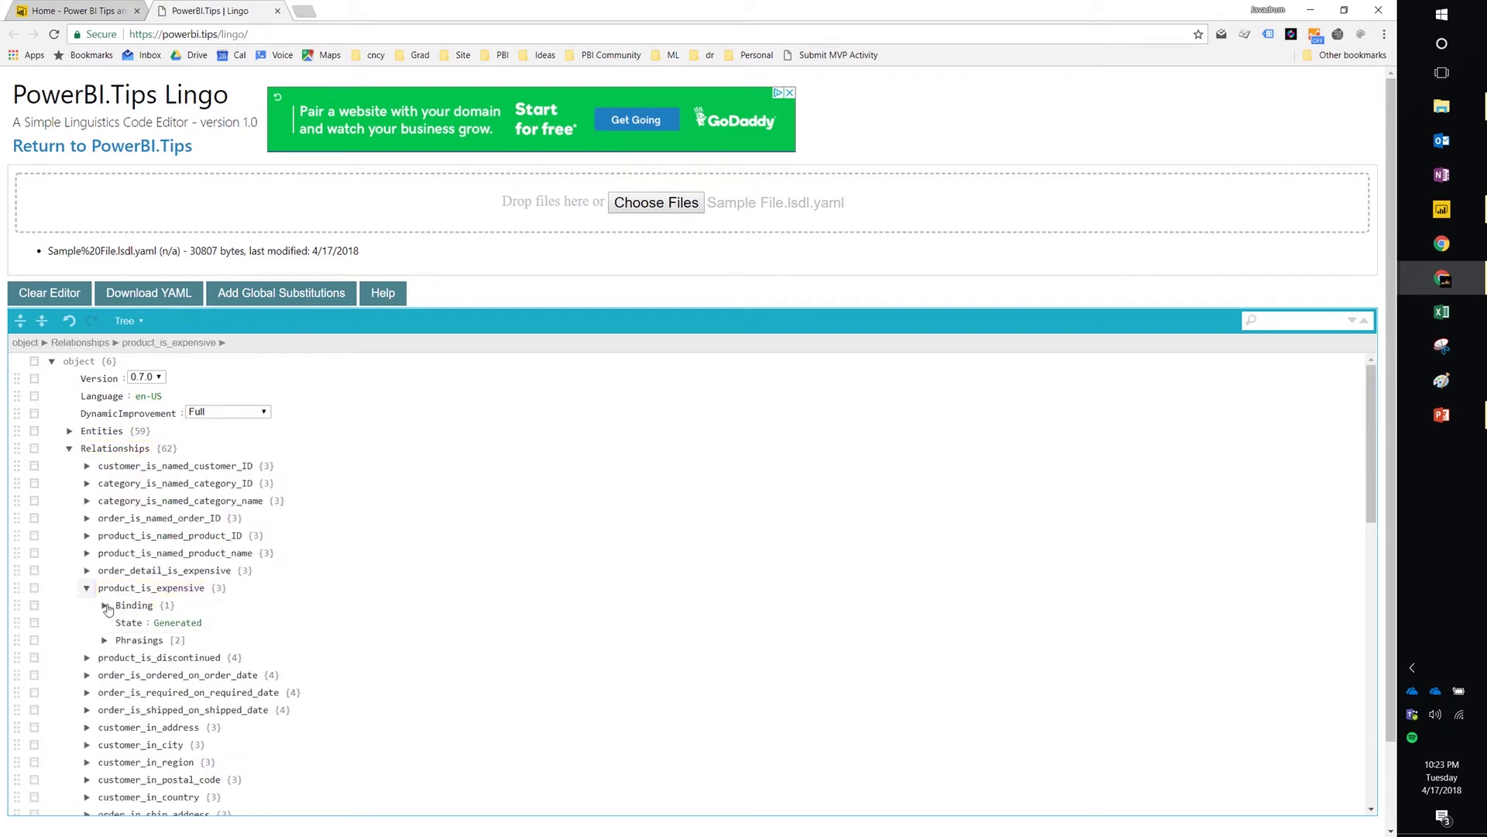
click(105, 606)
click(104, 658)
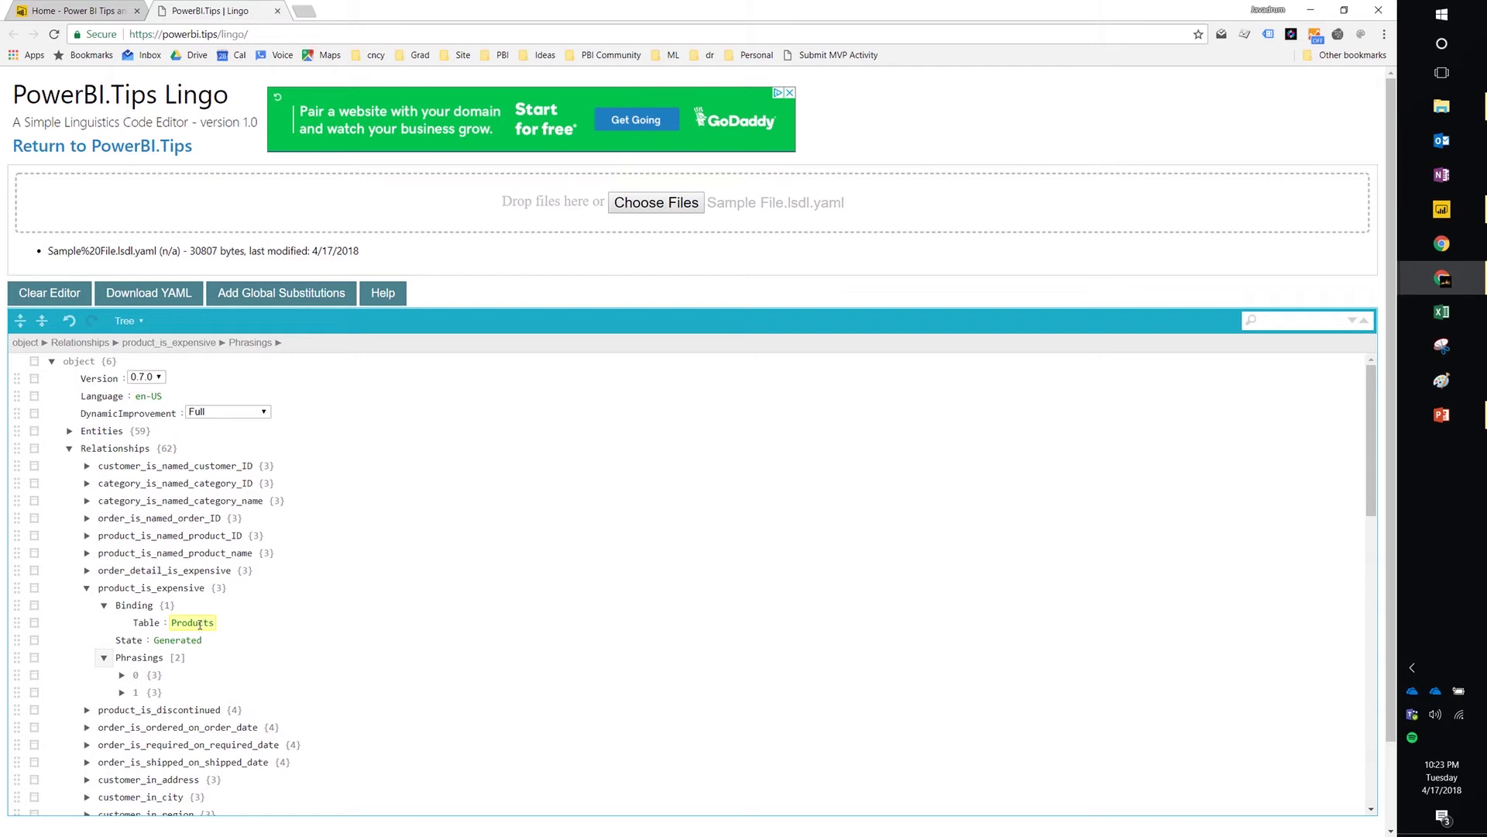
Step: Search the schema for 'Products' and step through its 21 matches
click(1279, 319)
text(Products)
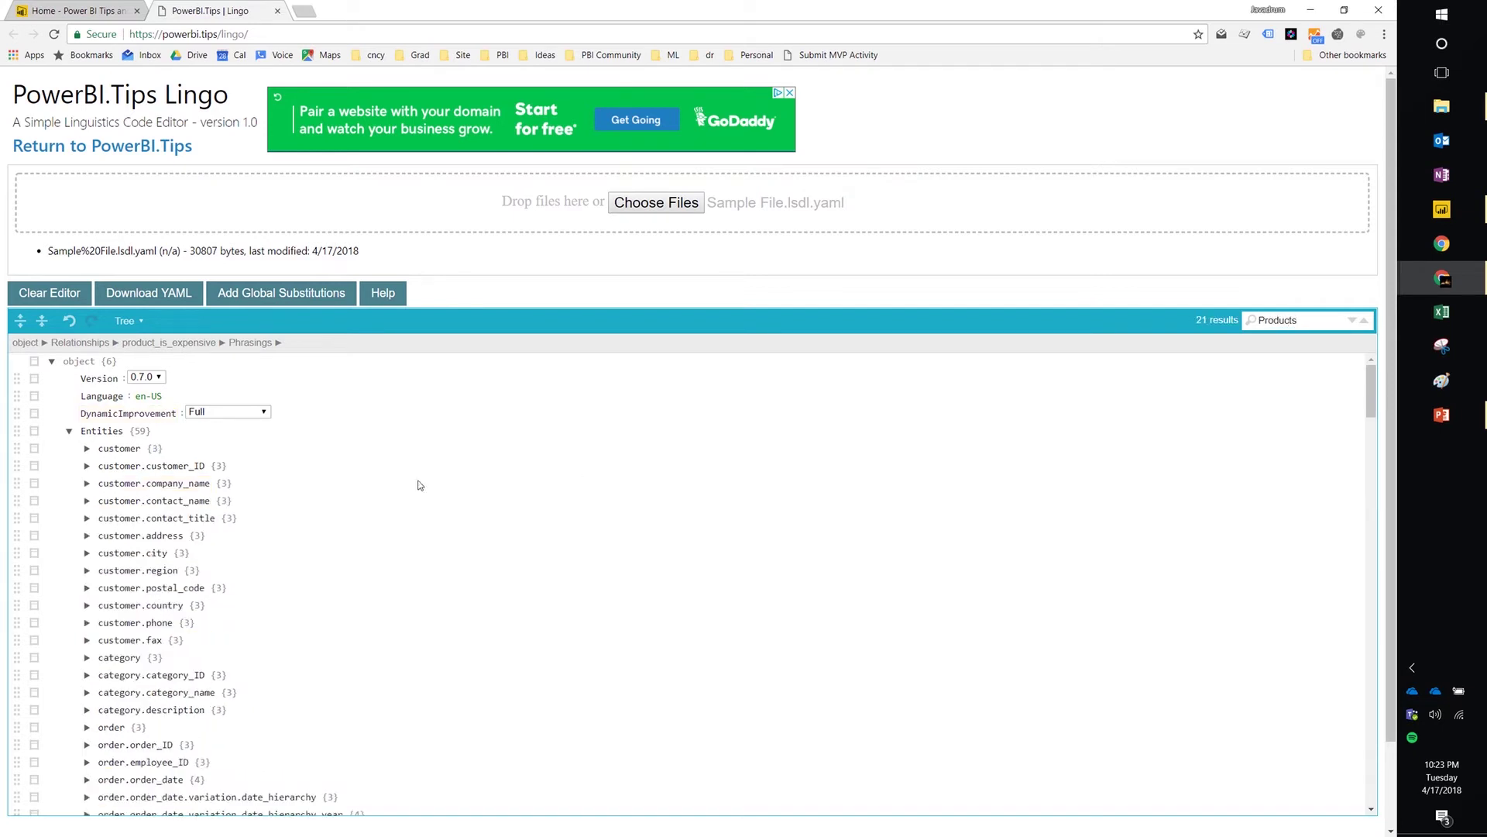
click(1354, 322)
click(1353, 322)
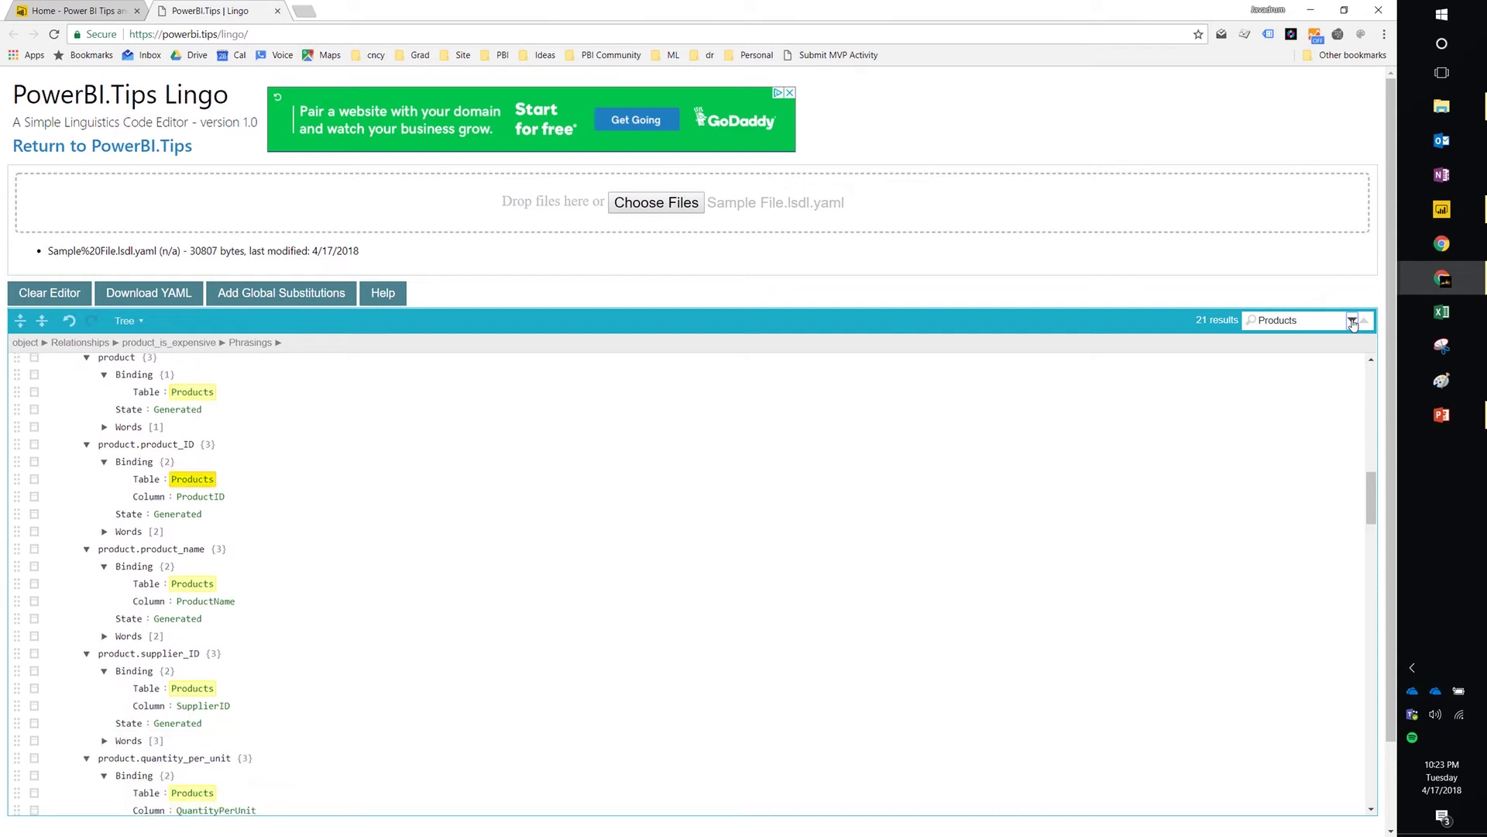
click(1354, 322)
click(1353, 322)
click(1353, 323)
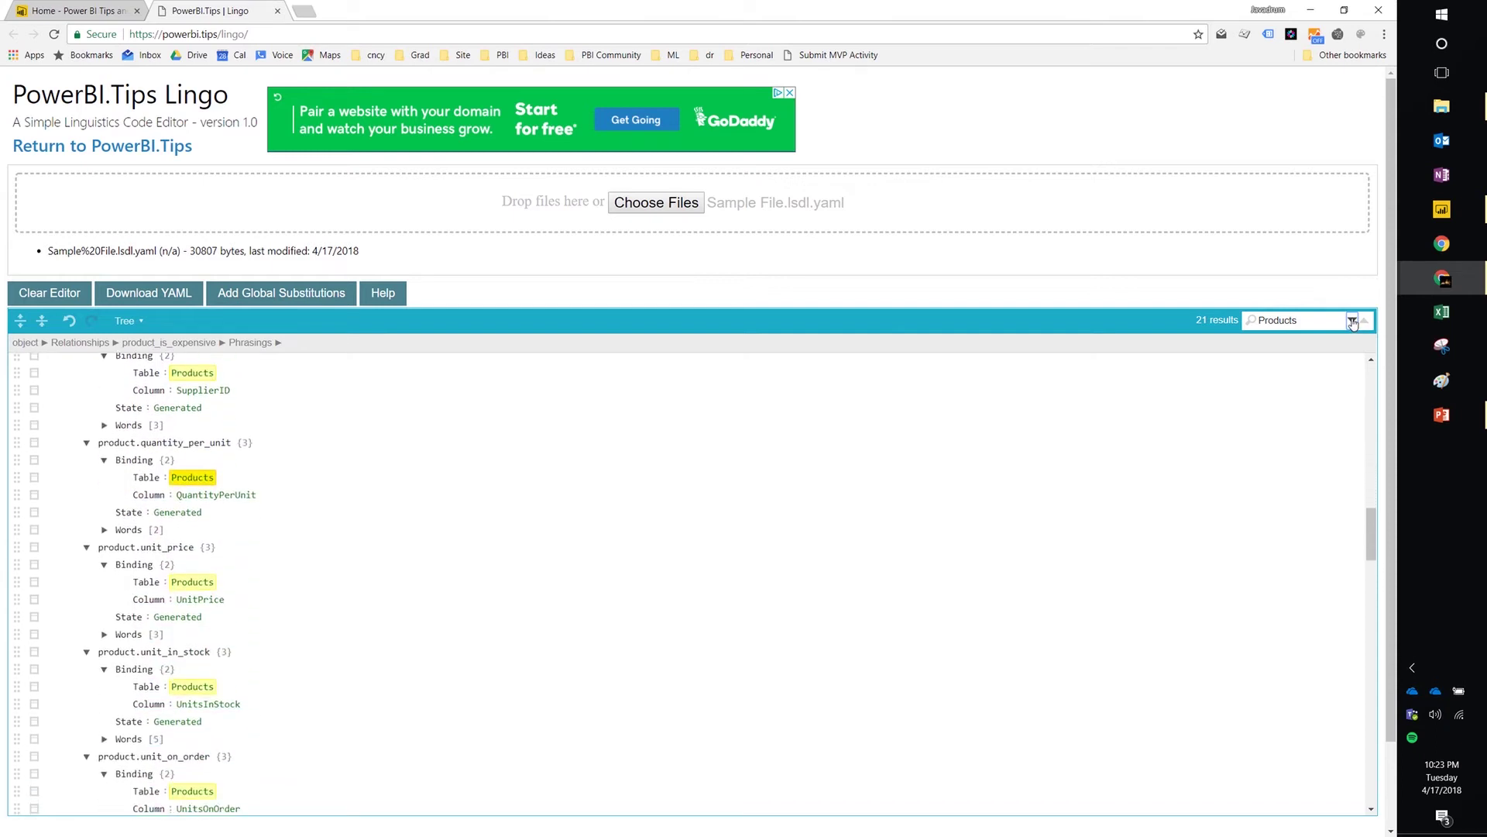
click(1353, 322)
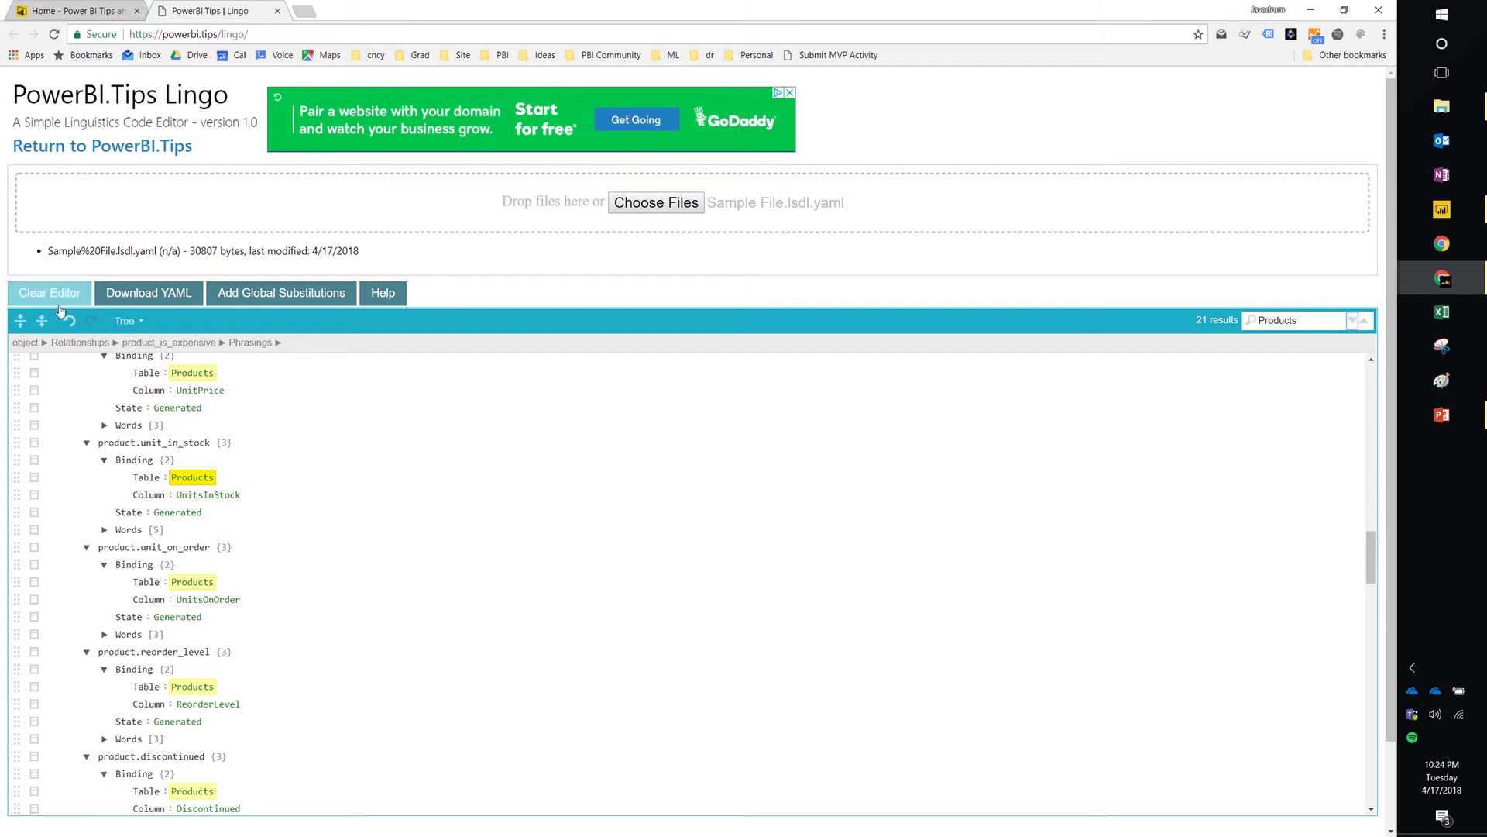
Step: Collapse the schema tree, then expand the top-level object's Relationships list
click(42, 322)
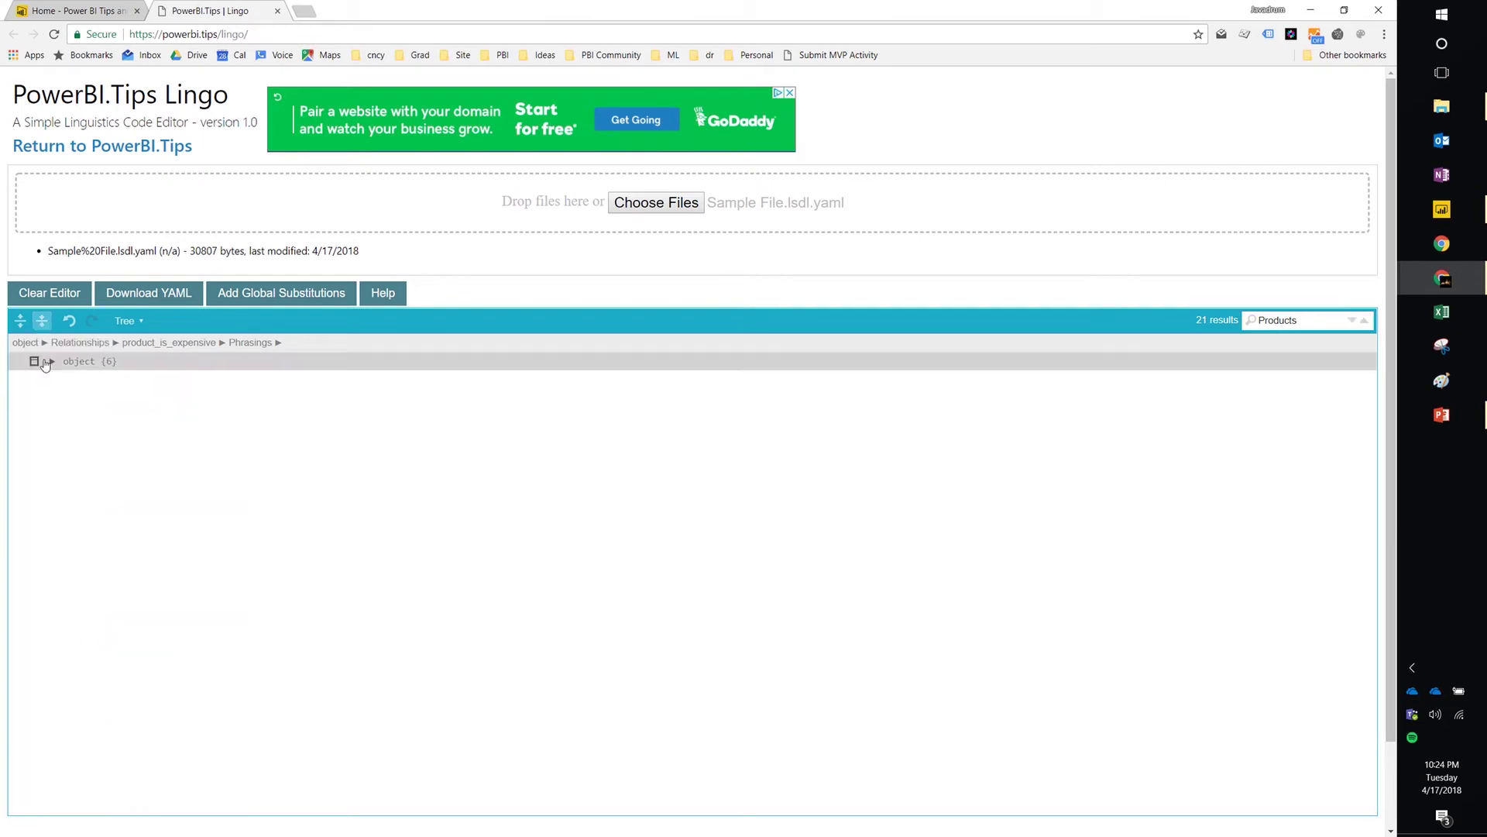
click(51, 362)
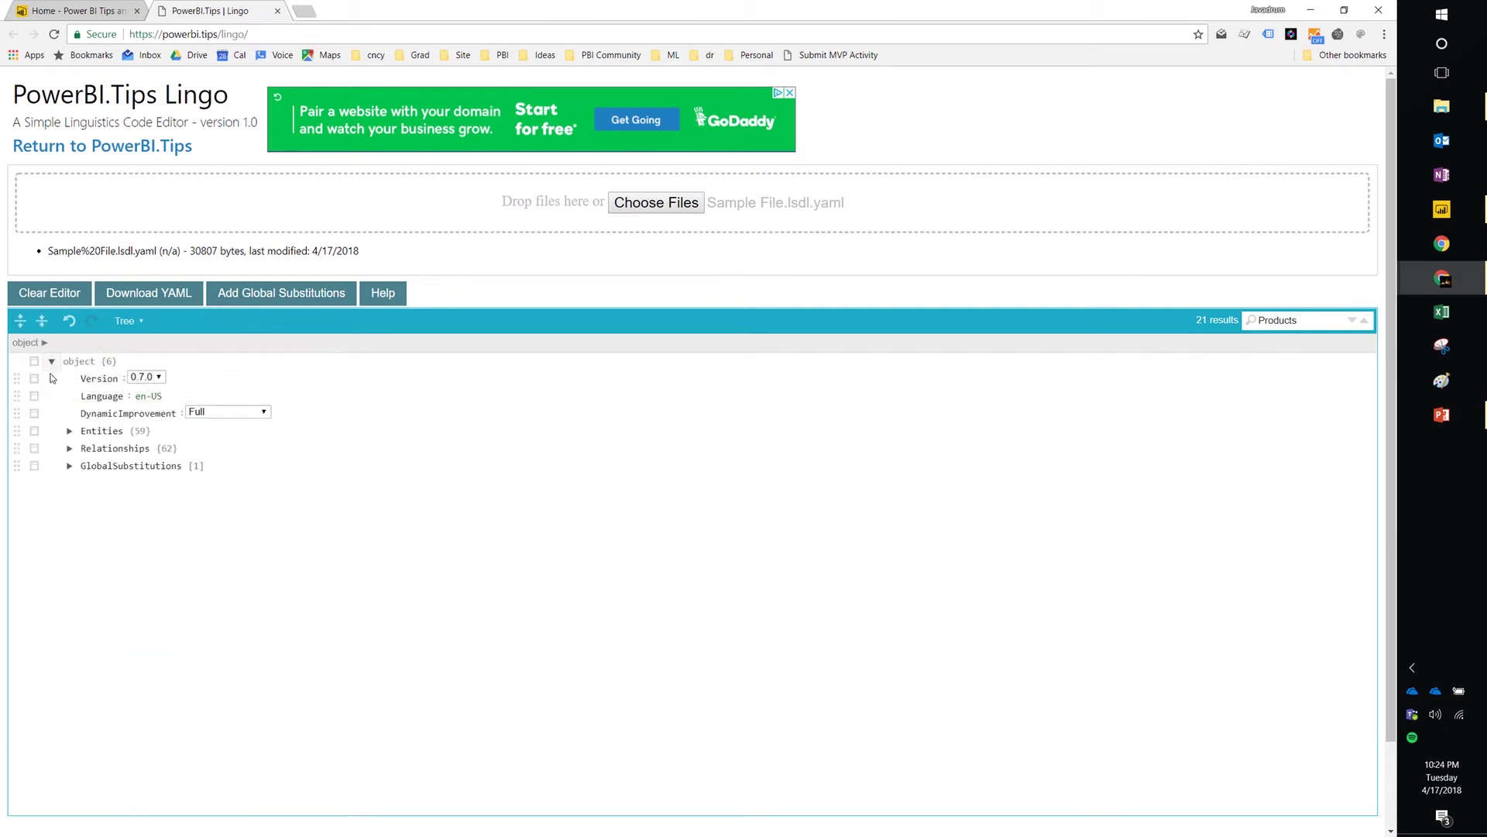
click(69, 447)
scroll(136, 540, down, 2)
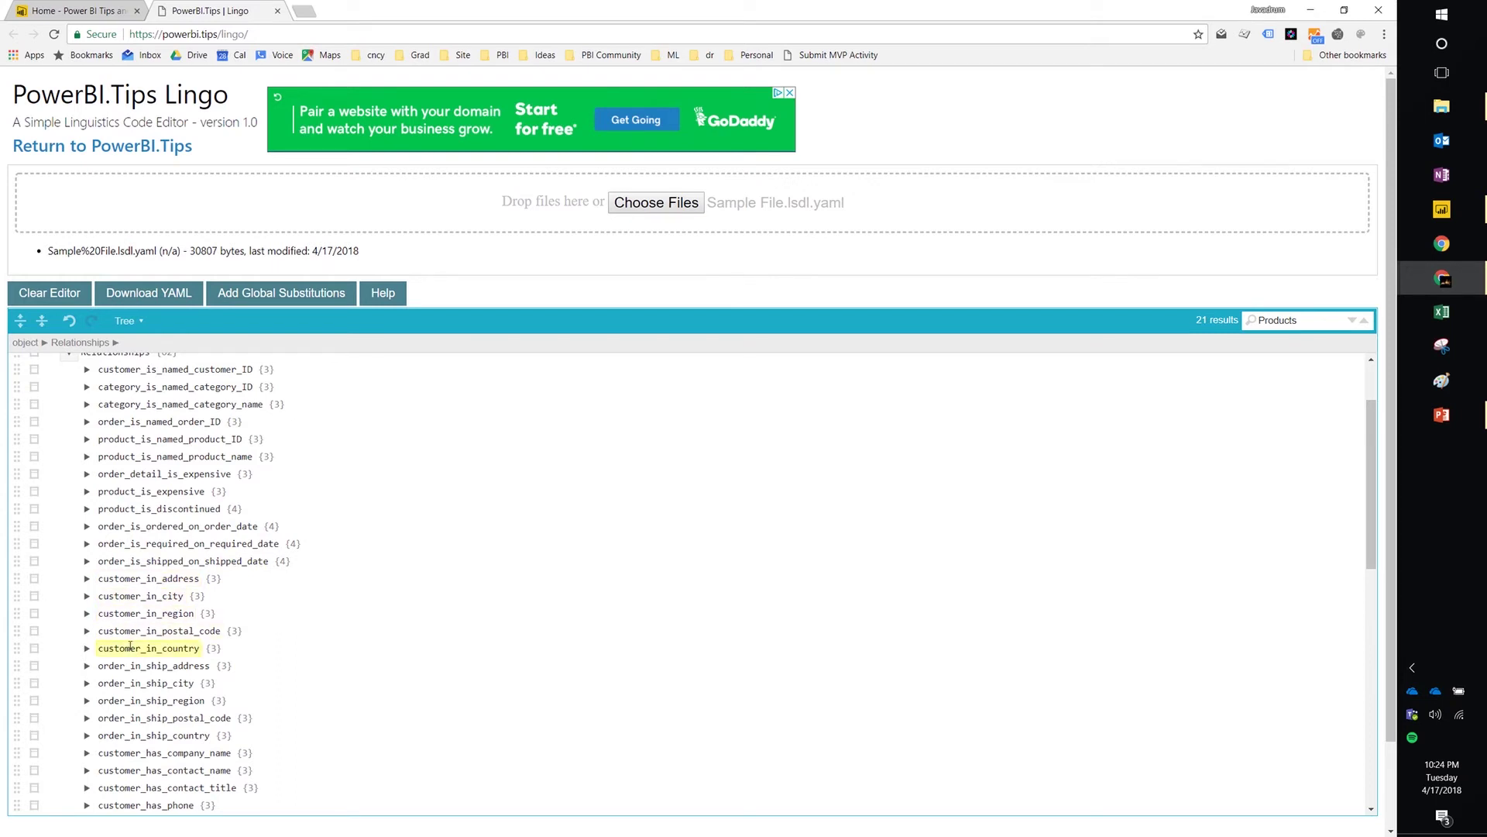
Step: Rename the customer_ip_address relationship to customer_in_address and scroll through the relationships
key(BackSpace)
text(n)
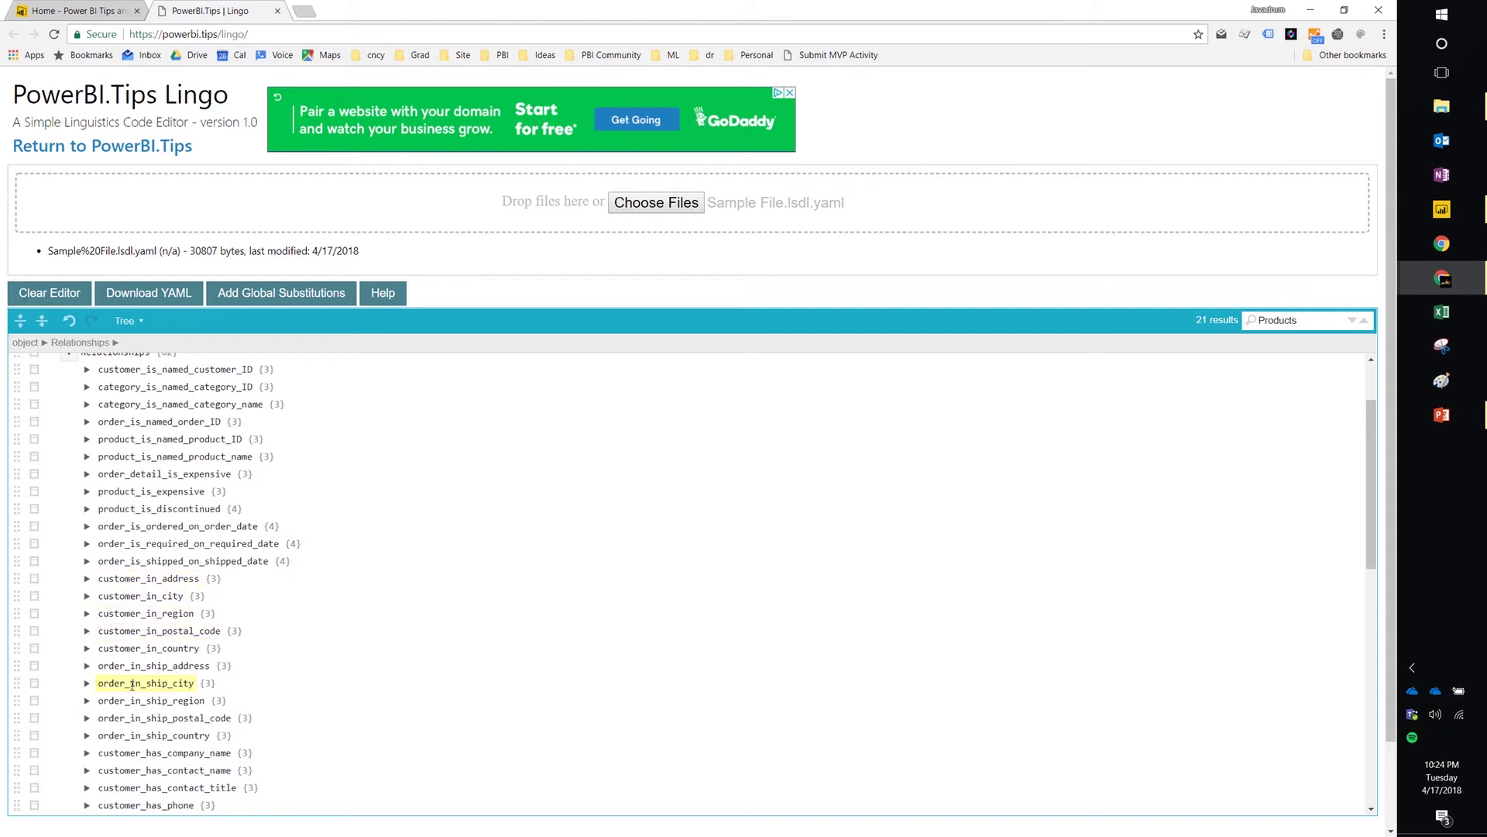
scroll(134, 685, down, 1)
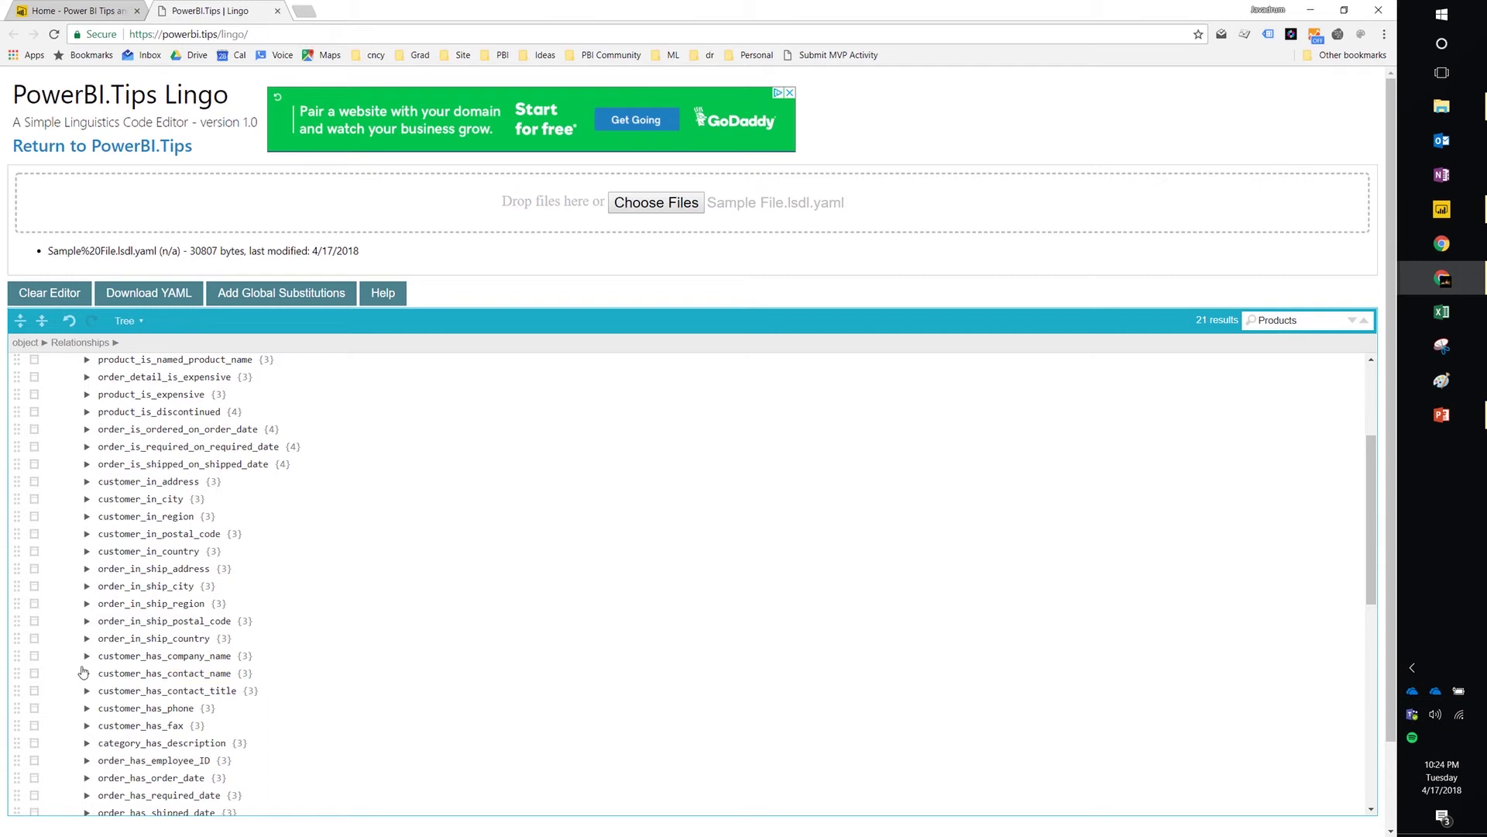
scroll(86, 679, down, 1)
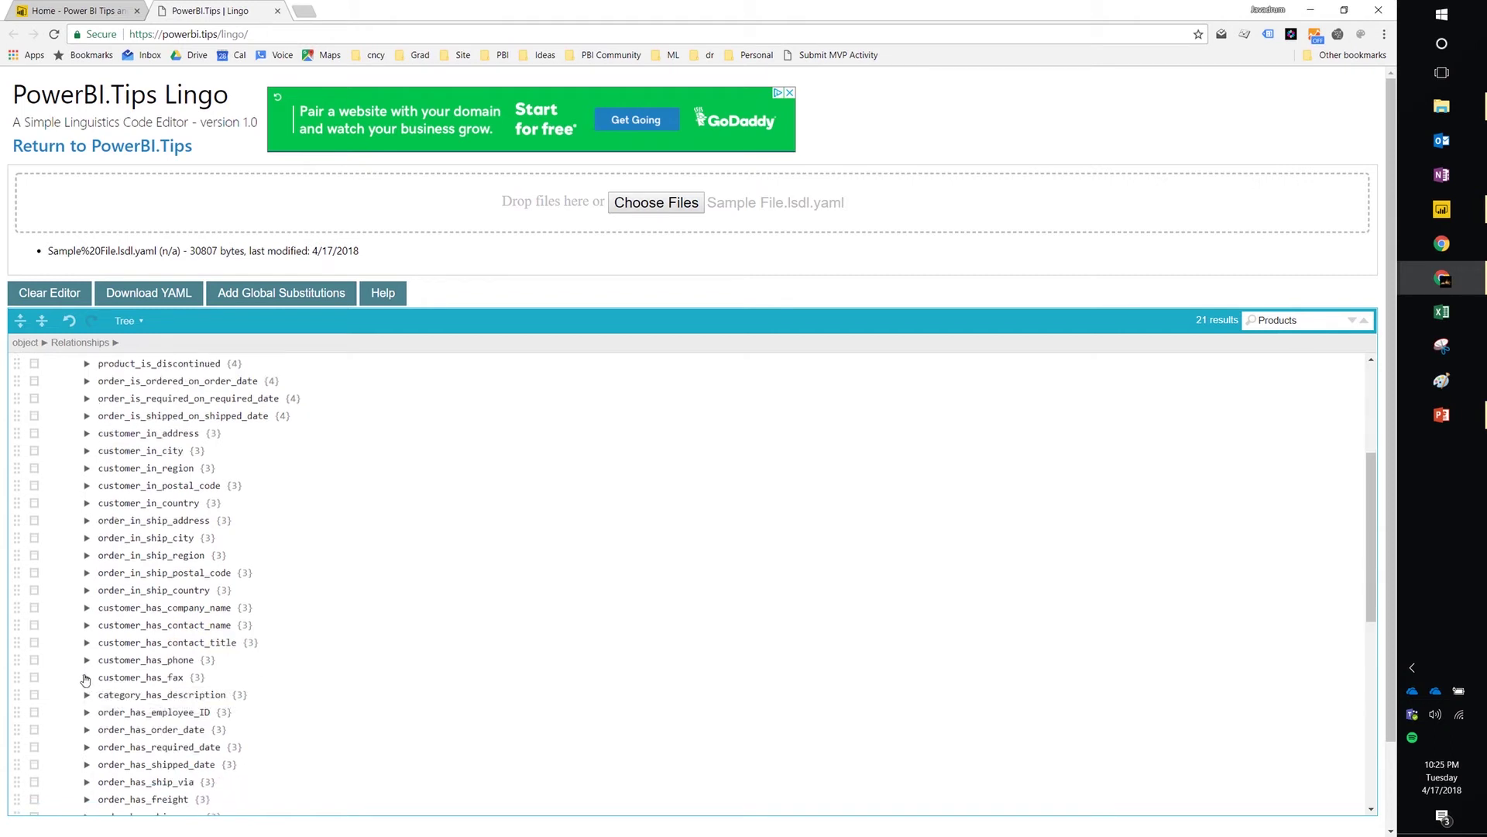
Step: Duplicate customer_has_contact_name, rename the copy customer_has_contact_name2, and expand it
click(34, 626)
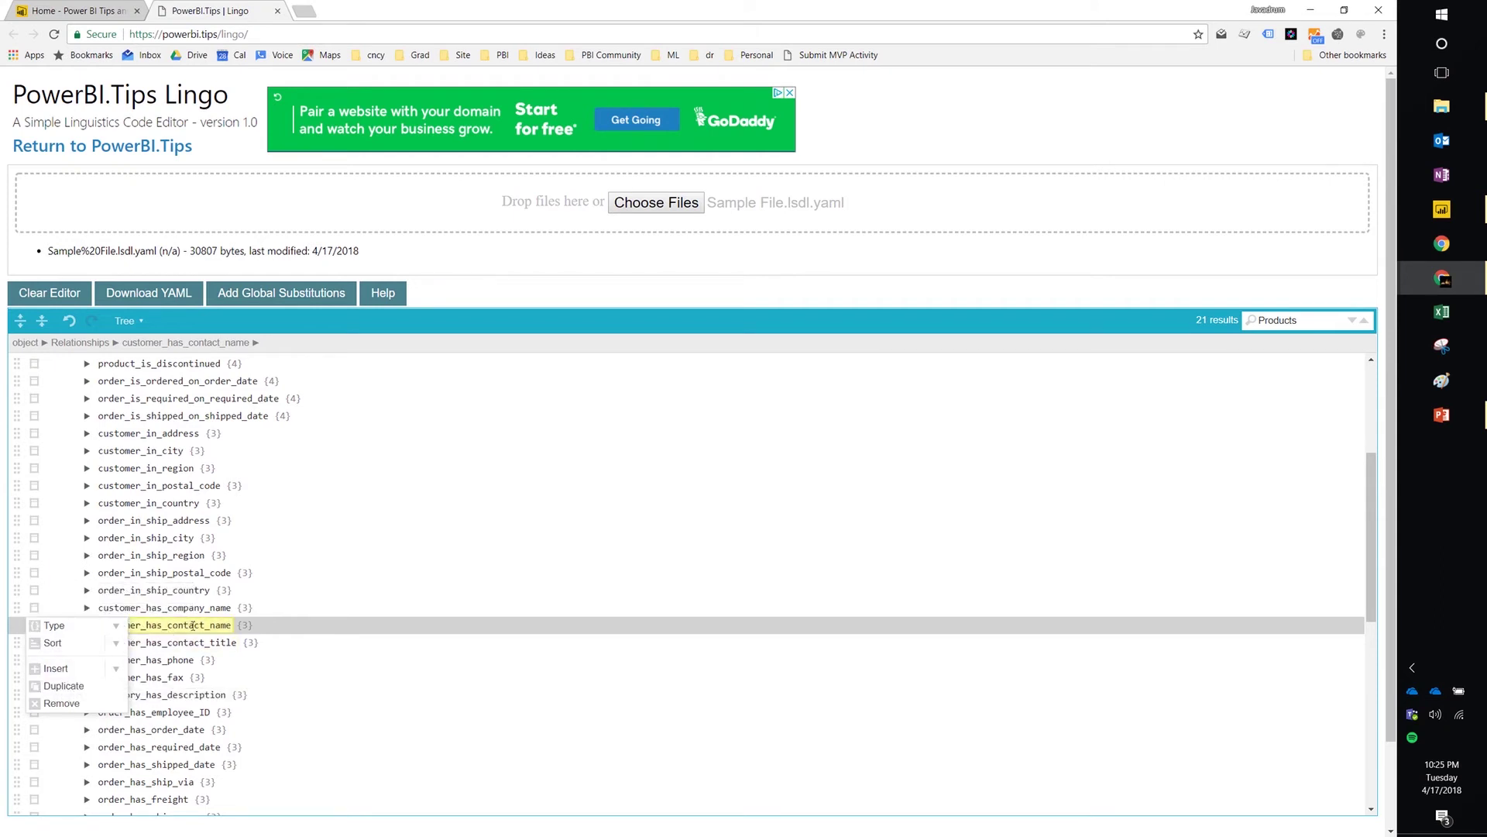
click(80, 688)
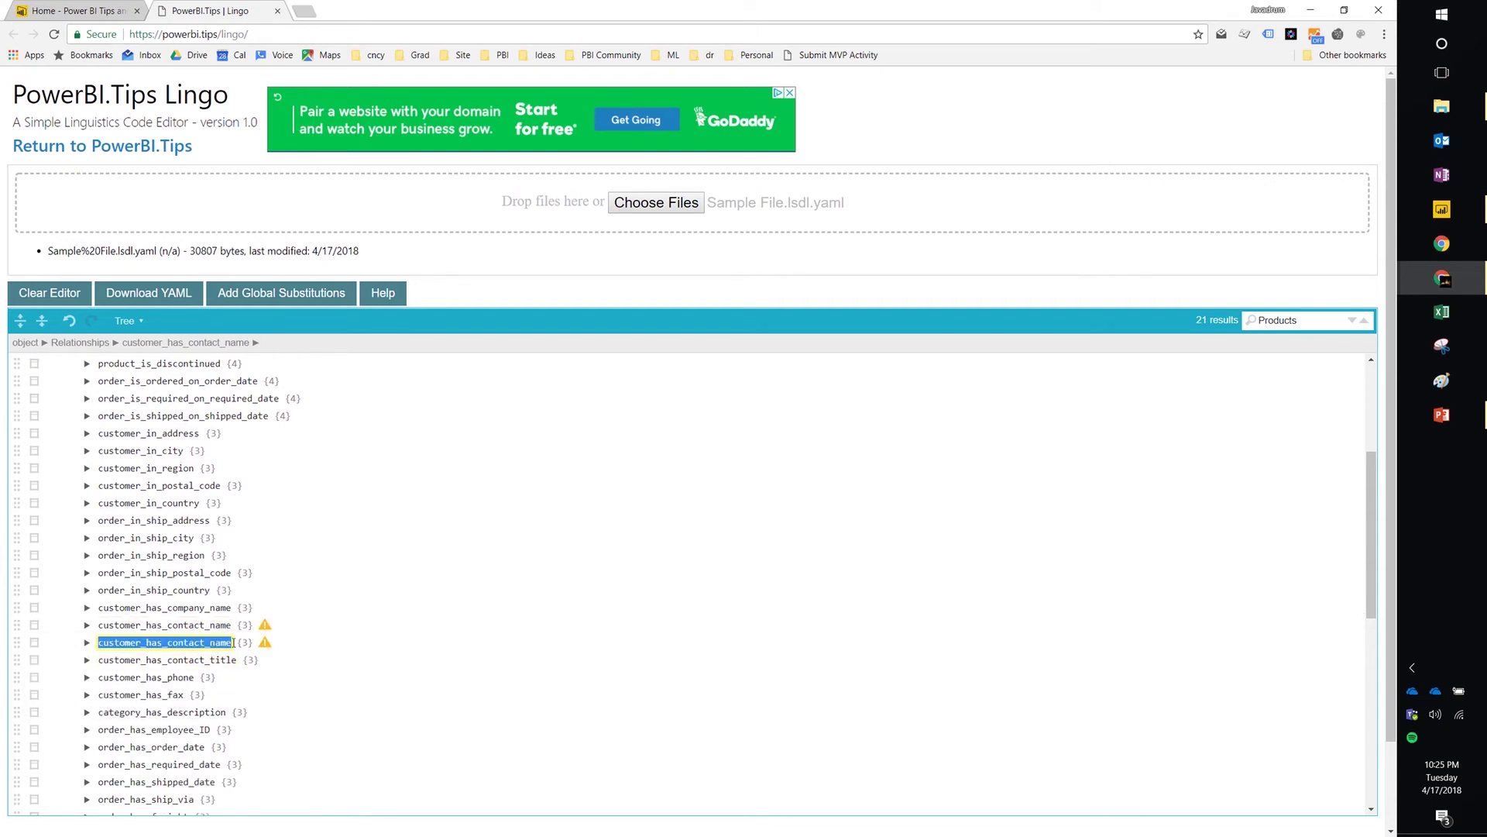
mouse_move(266, 643)
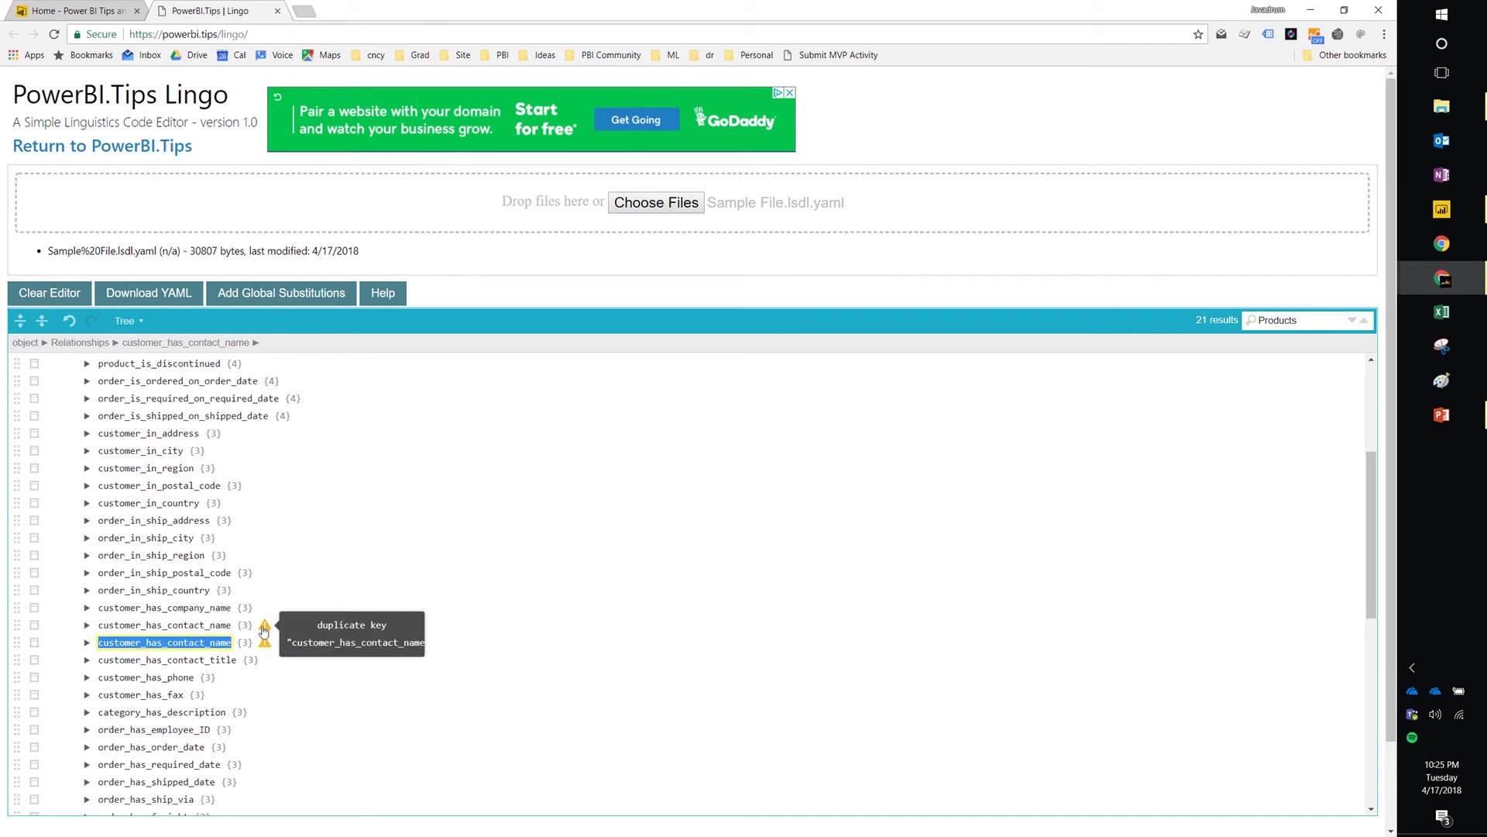
click(232, 644)
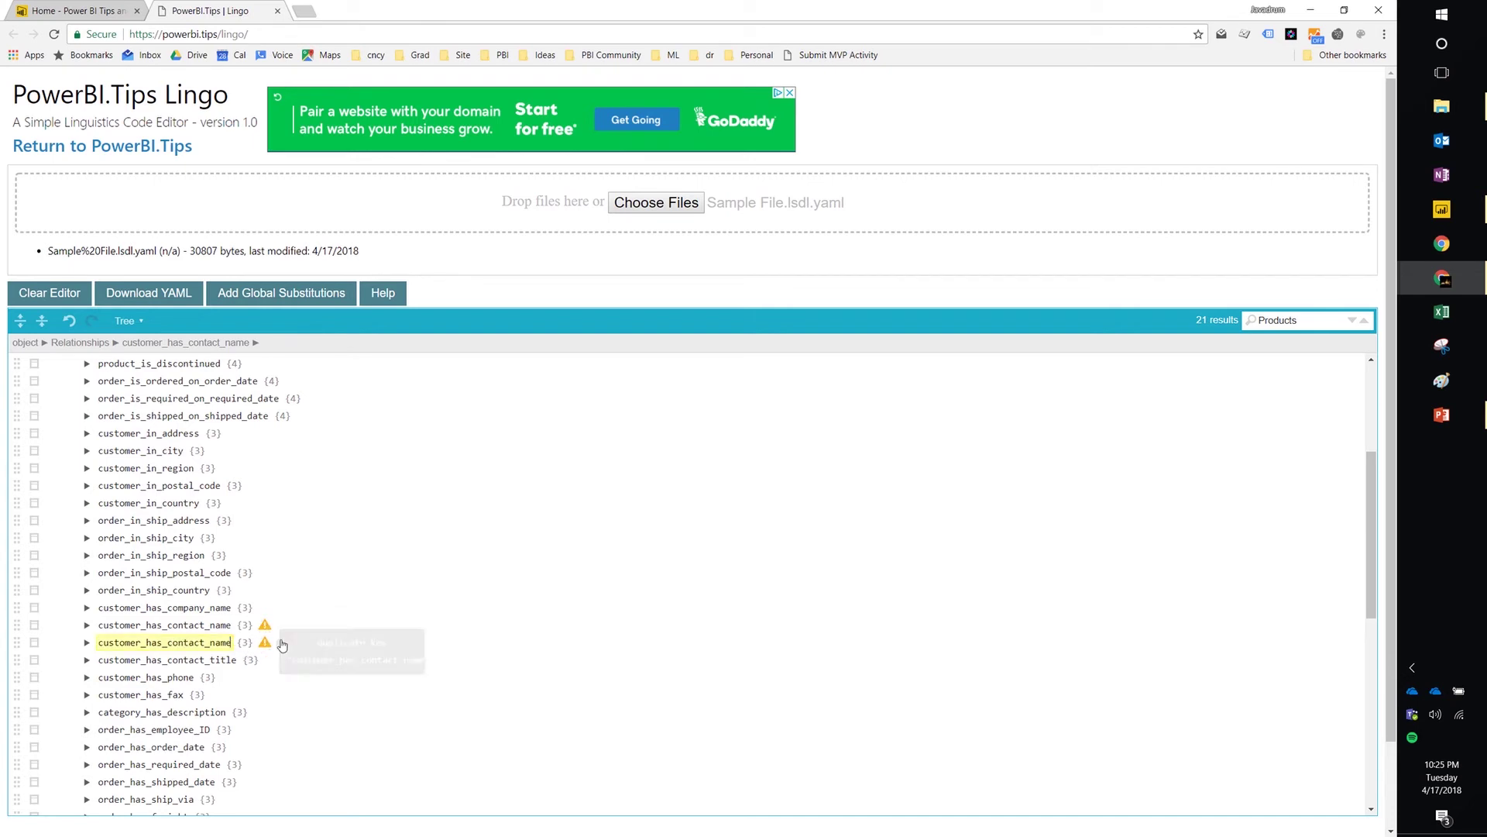
text(2)
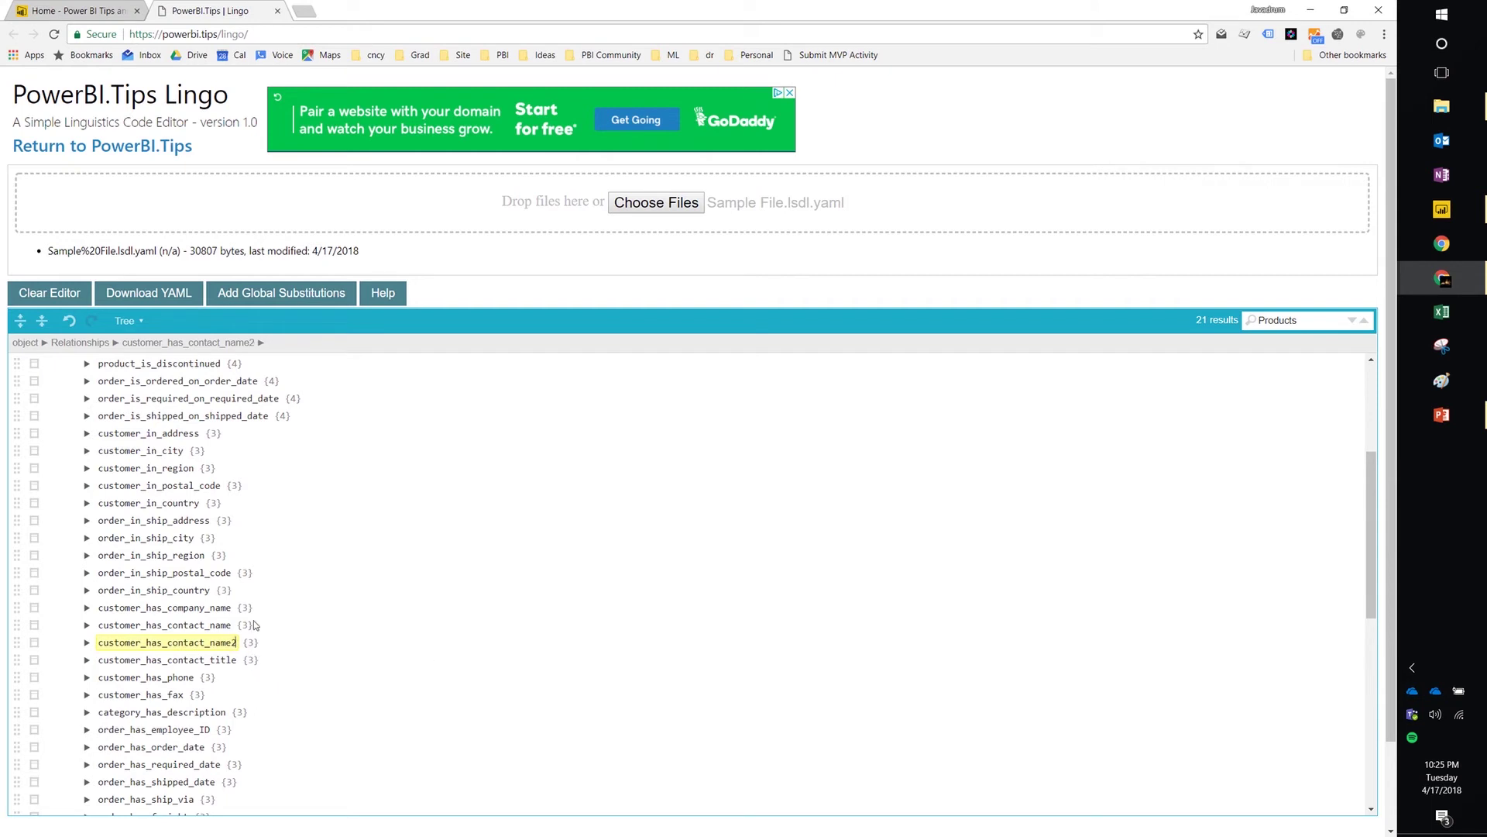
click(88, 644)
scroll(101, 663, down, 1)
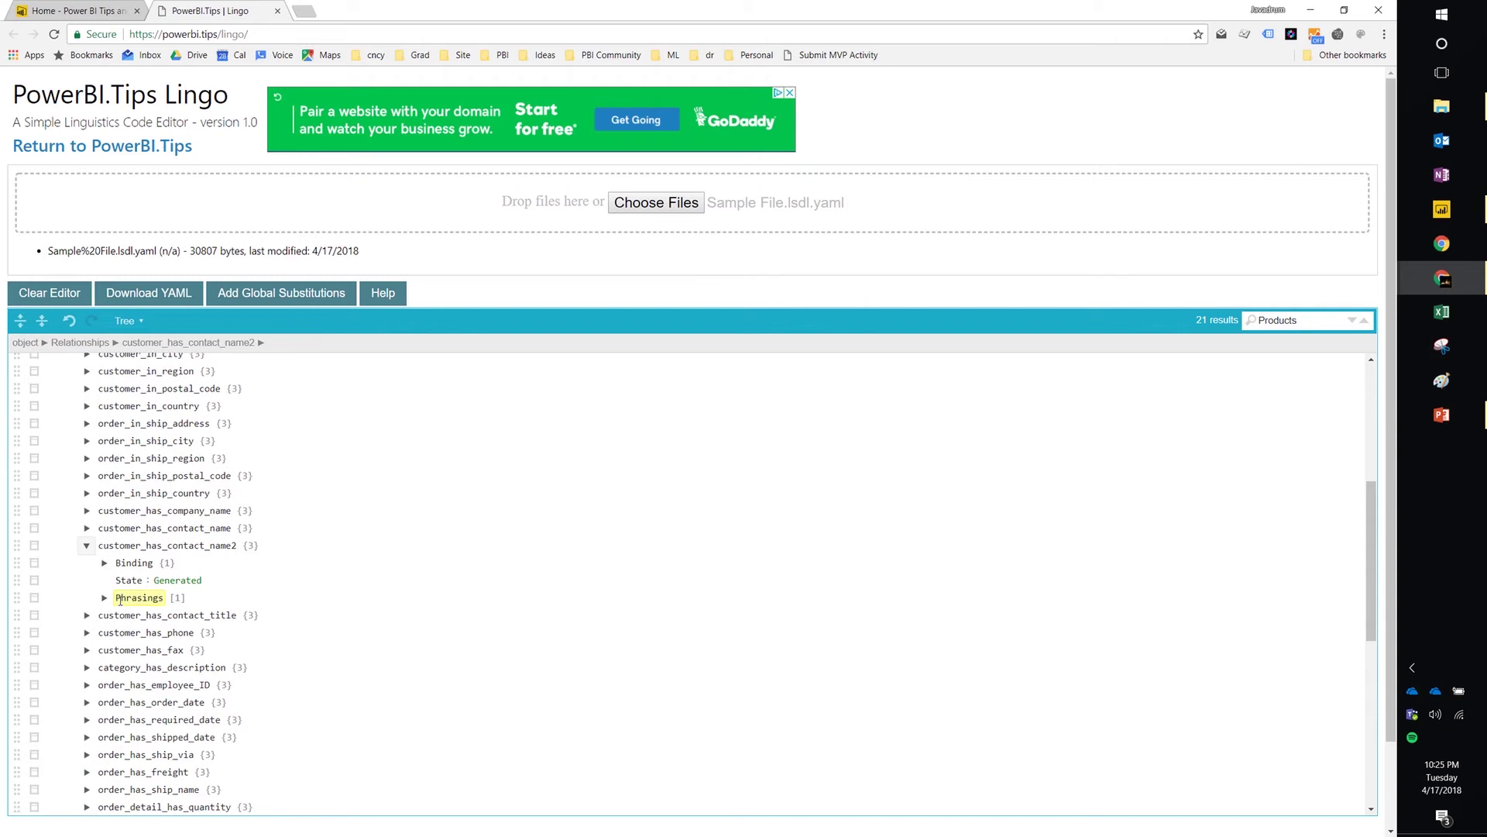
Step: Expand the Phrasings, Binding and first Attribute phrasing of customer_has_contact_name2
click(104, 598)
click(104, 562)
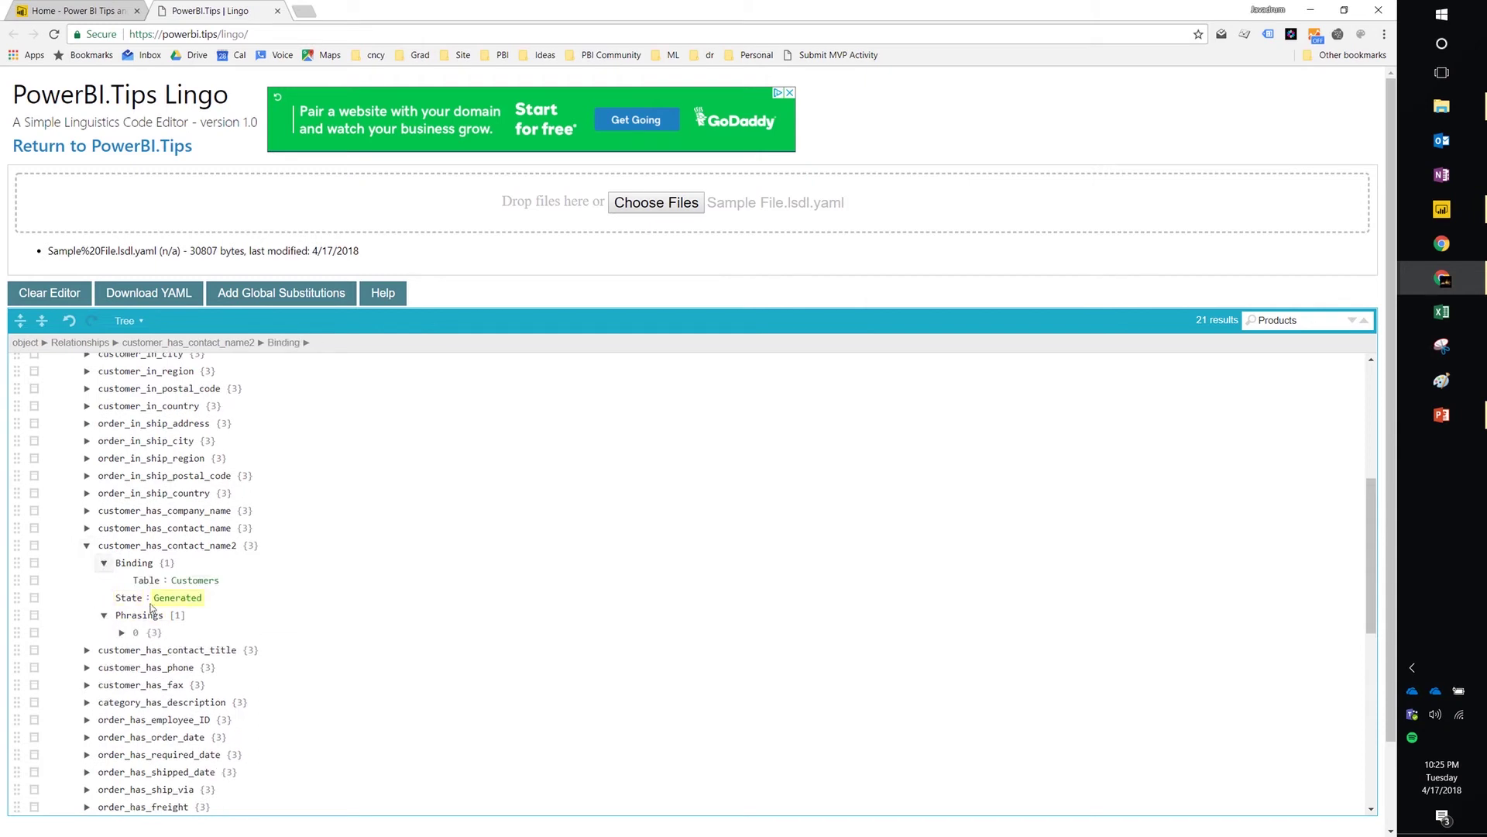
click(122, 632)
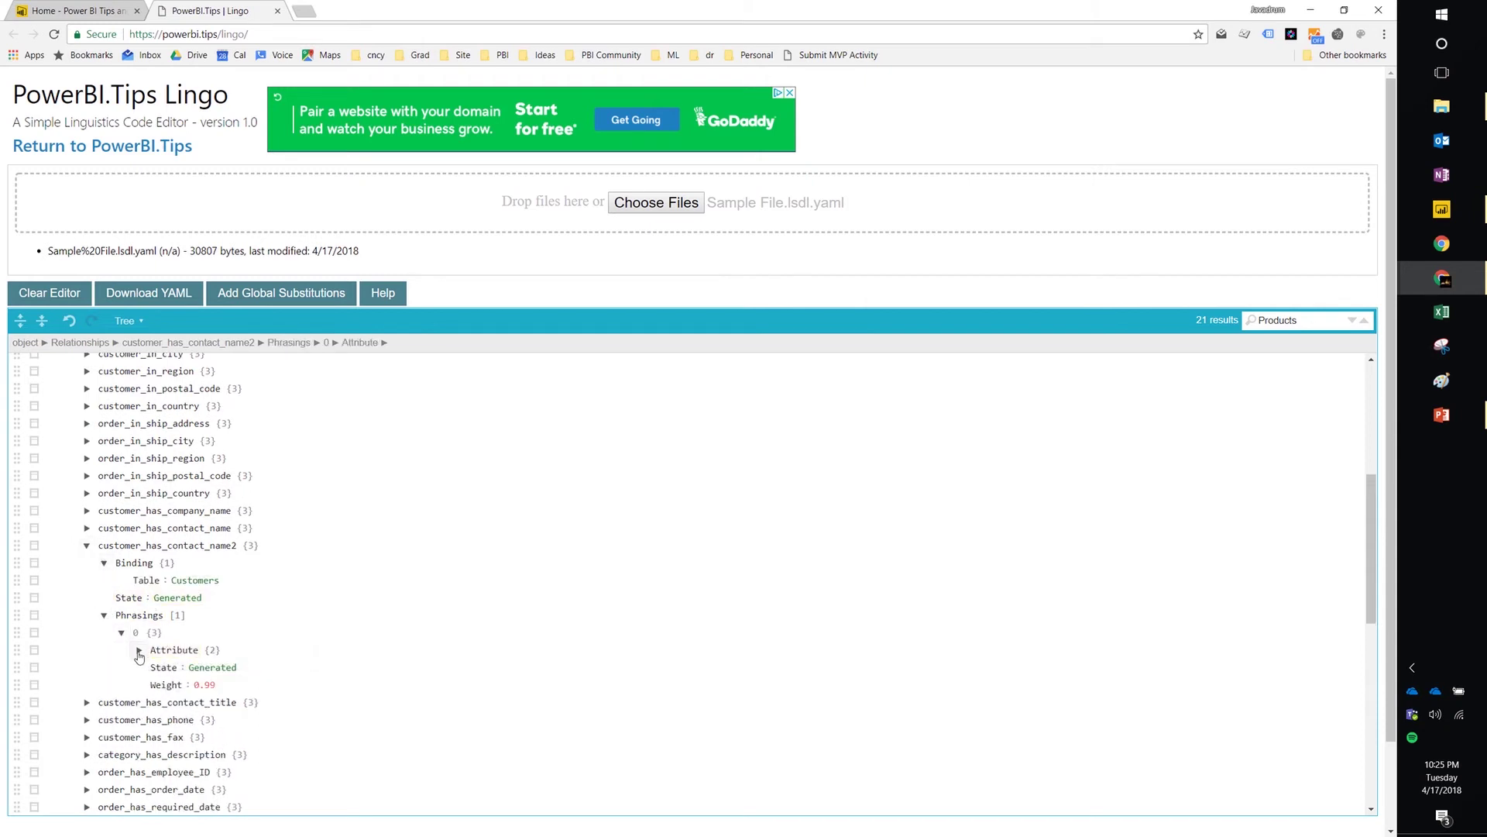
click(139, 651)
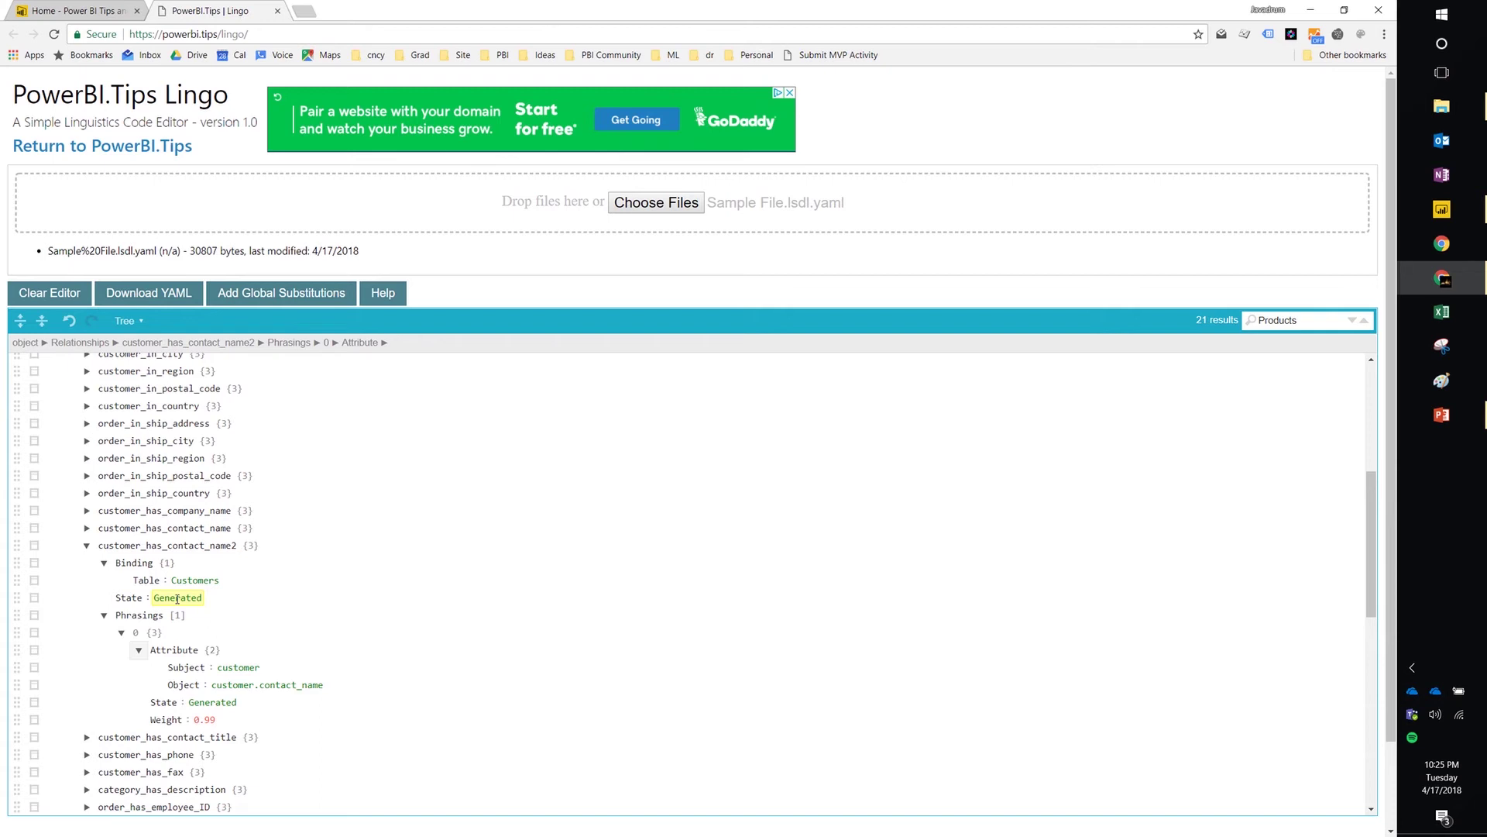
Step: Replace the State value Generated with Deleted
double_click(179, 596)
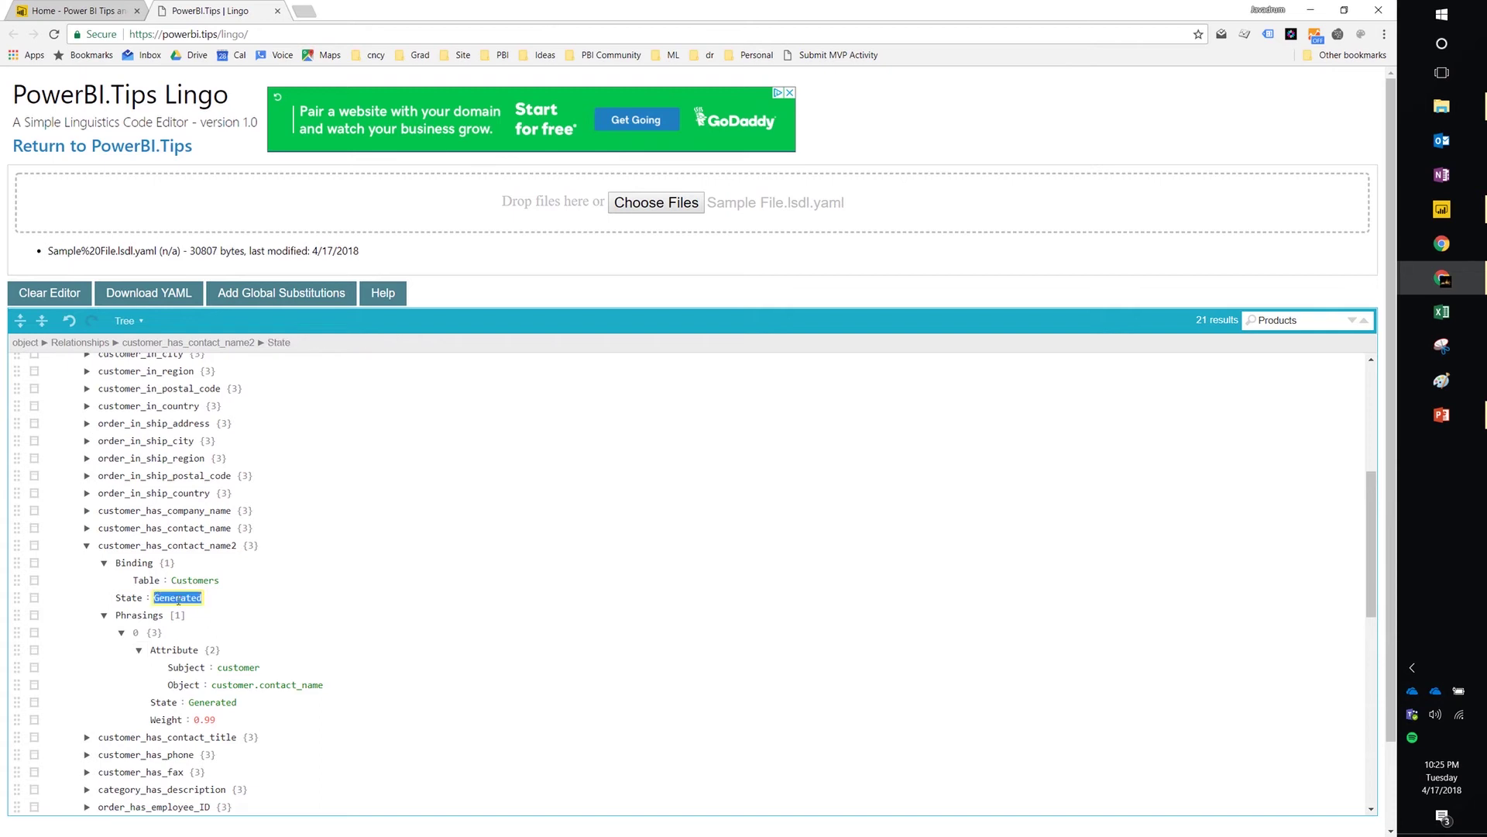
text(DE)
key(BackSpace)
text(e;et)
key(BackSpace)
key(BackSpace)
mouse_move(184, 602)
text(leted)
Step: Remove customer_has_contact_name2 and insert a Name Phrasing template above customer_has_phone
click(34, 546)
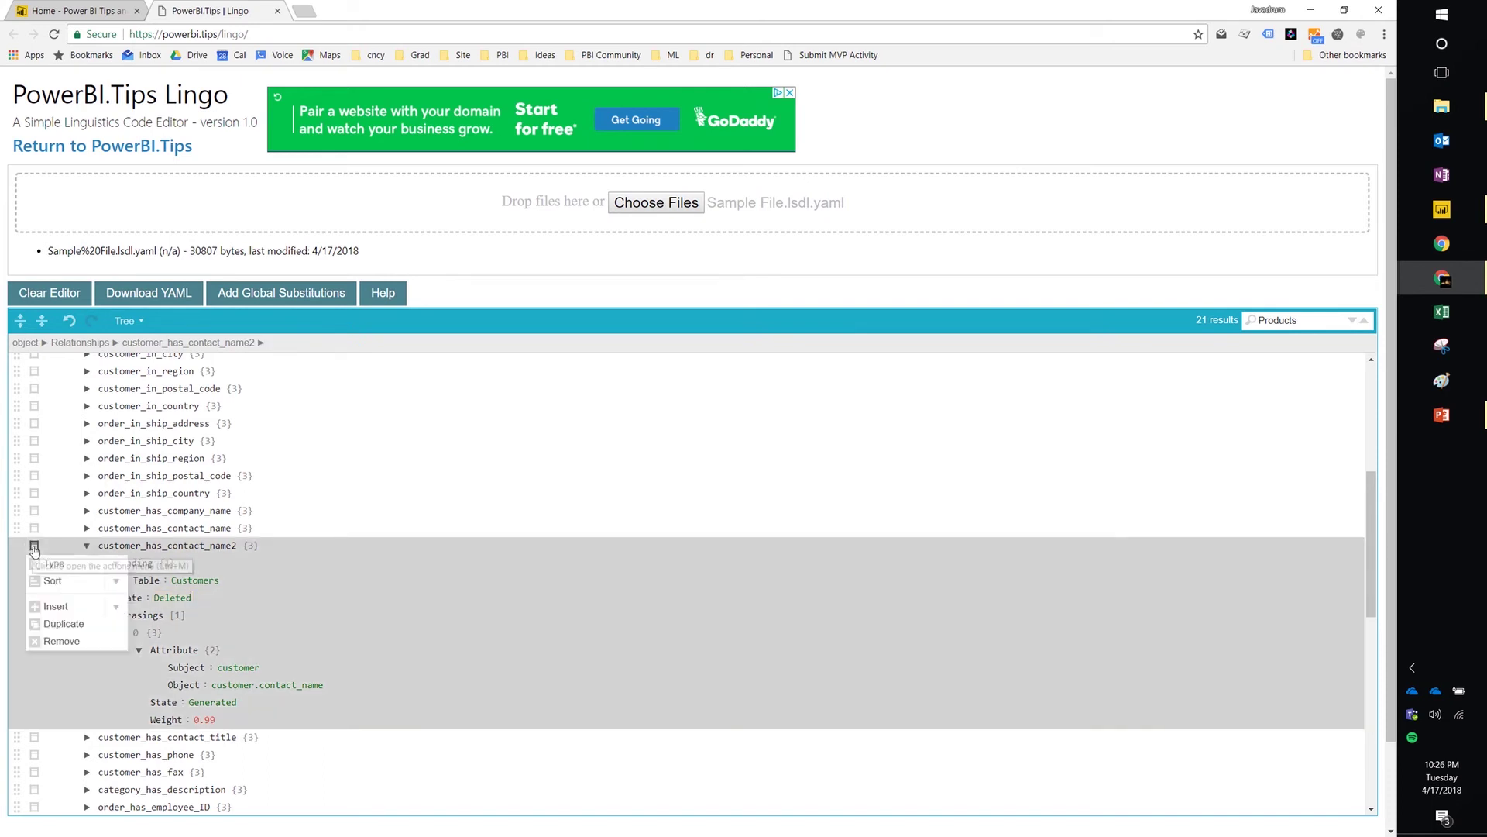
click(62, 642)
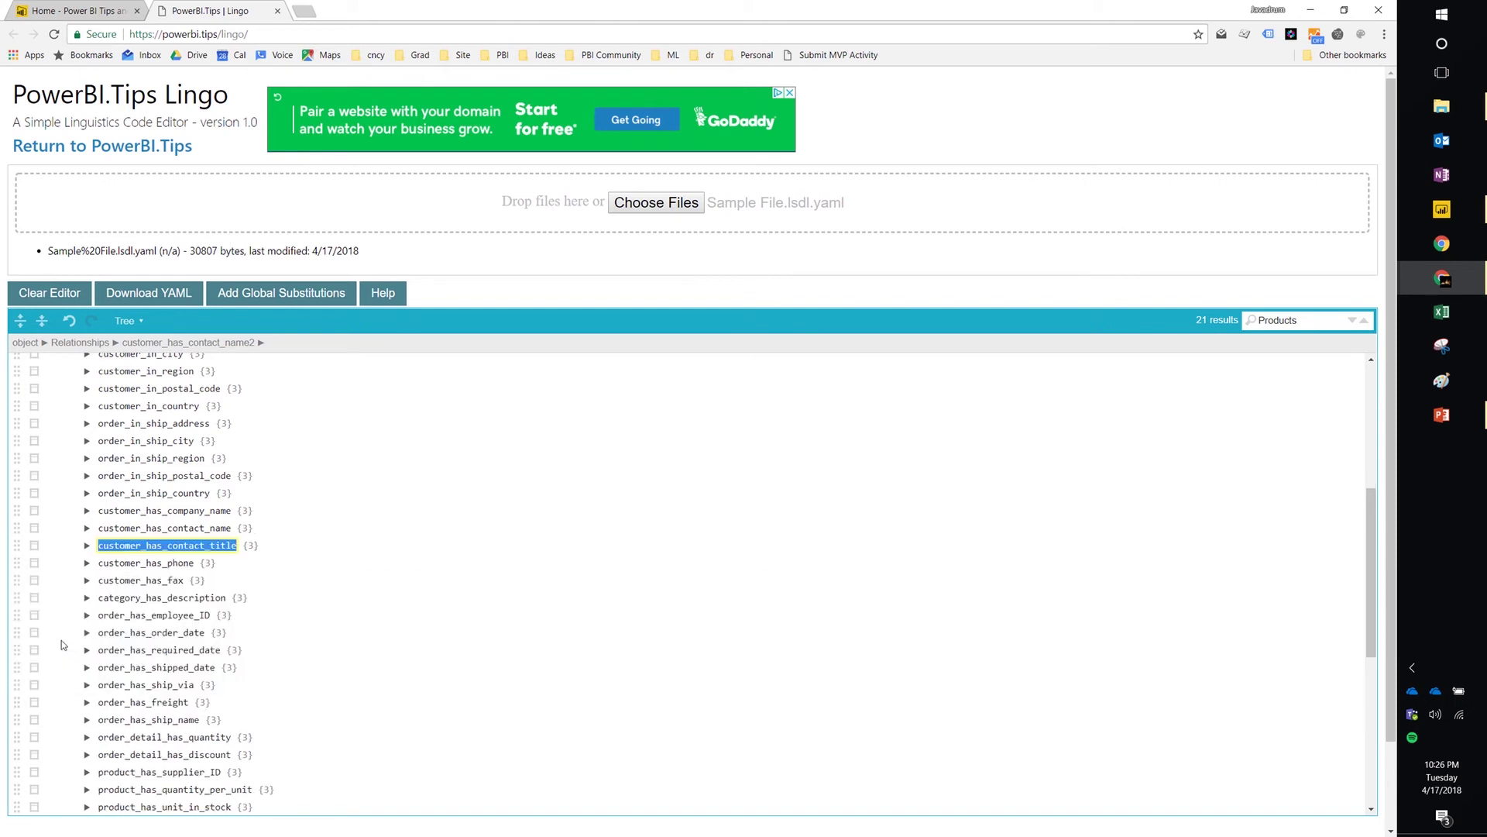
click(34, 564)
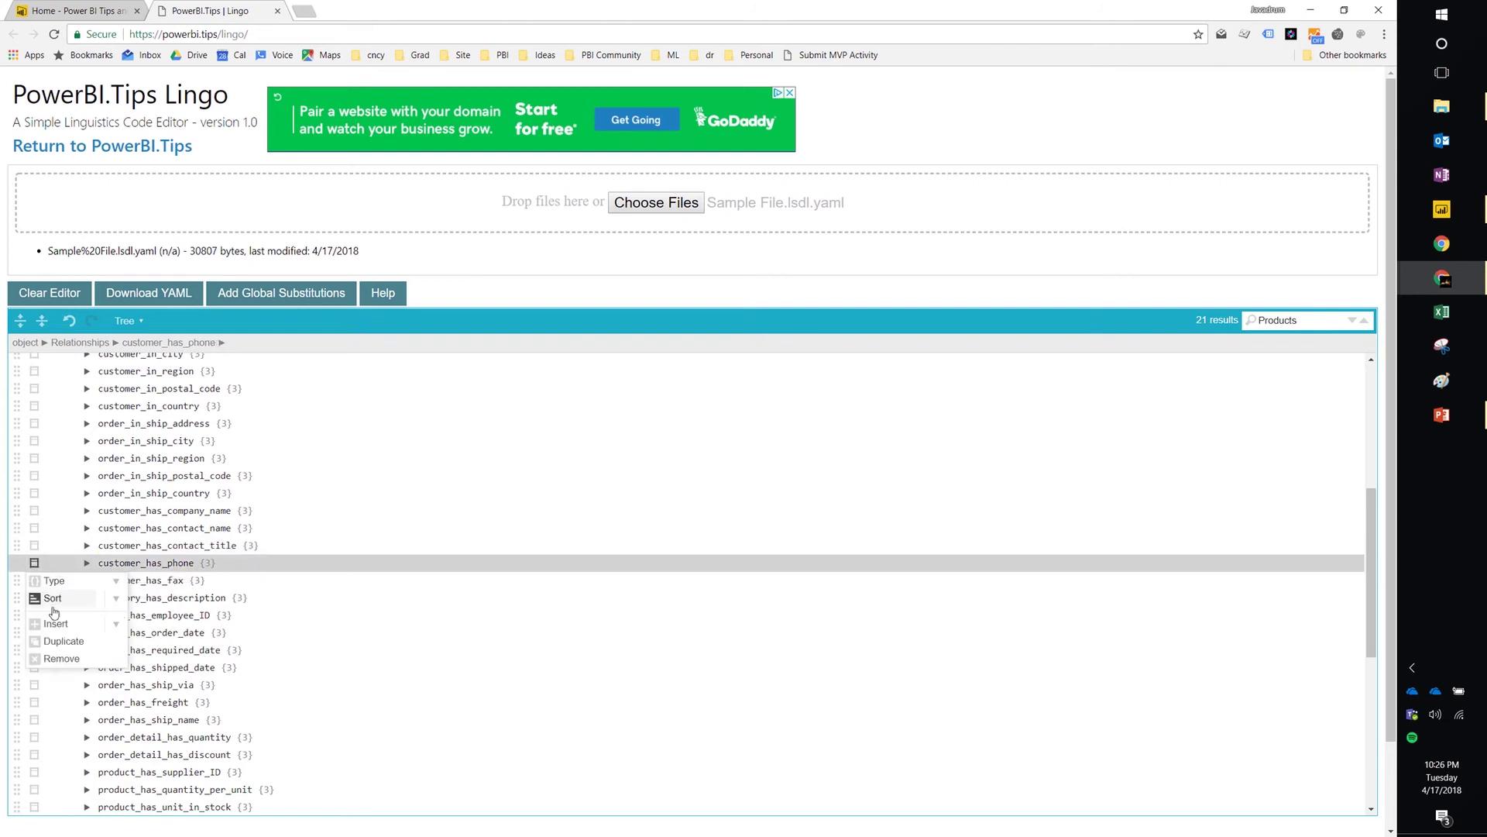
click(117, 628)
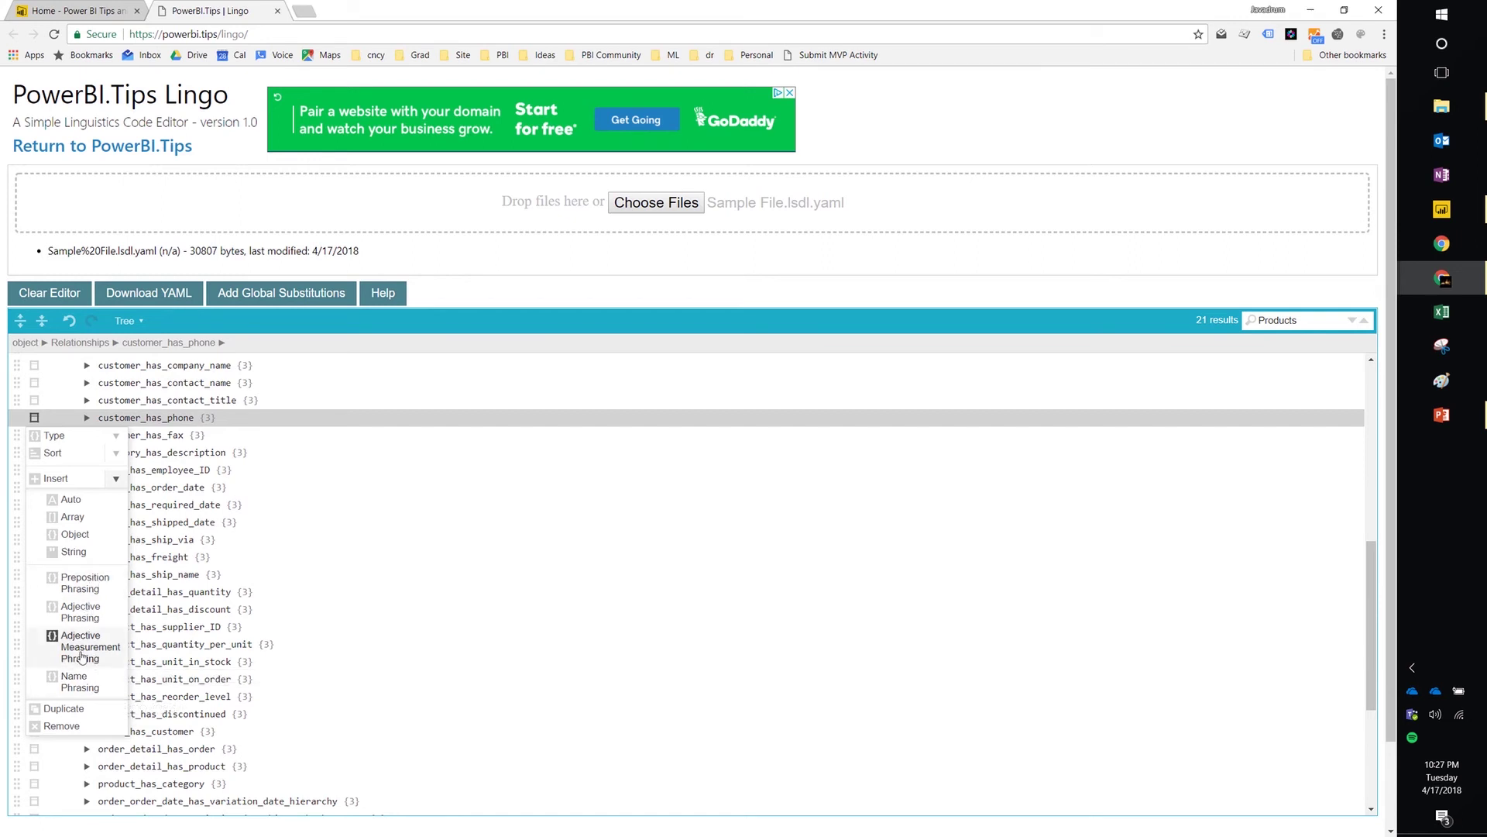
click(82, 681)
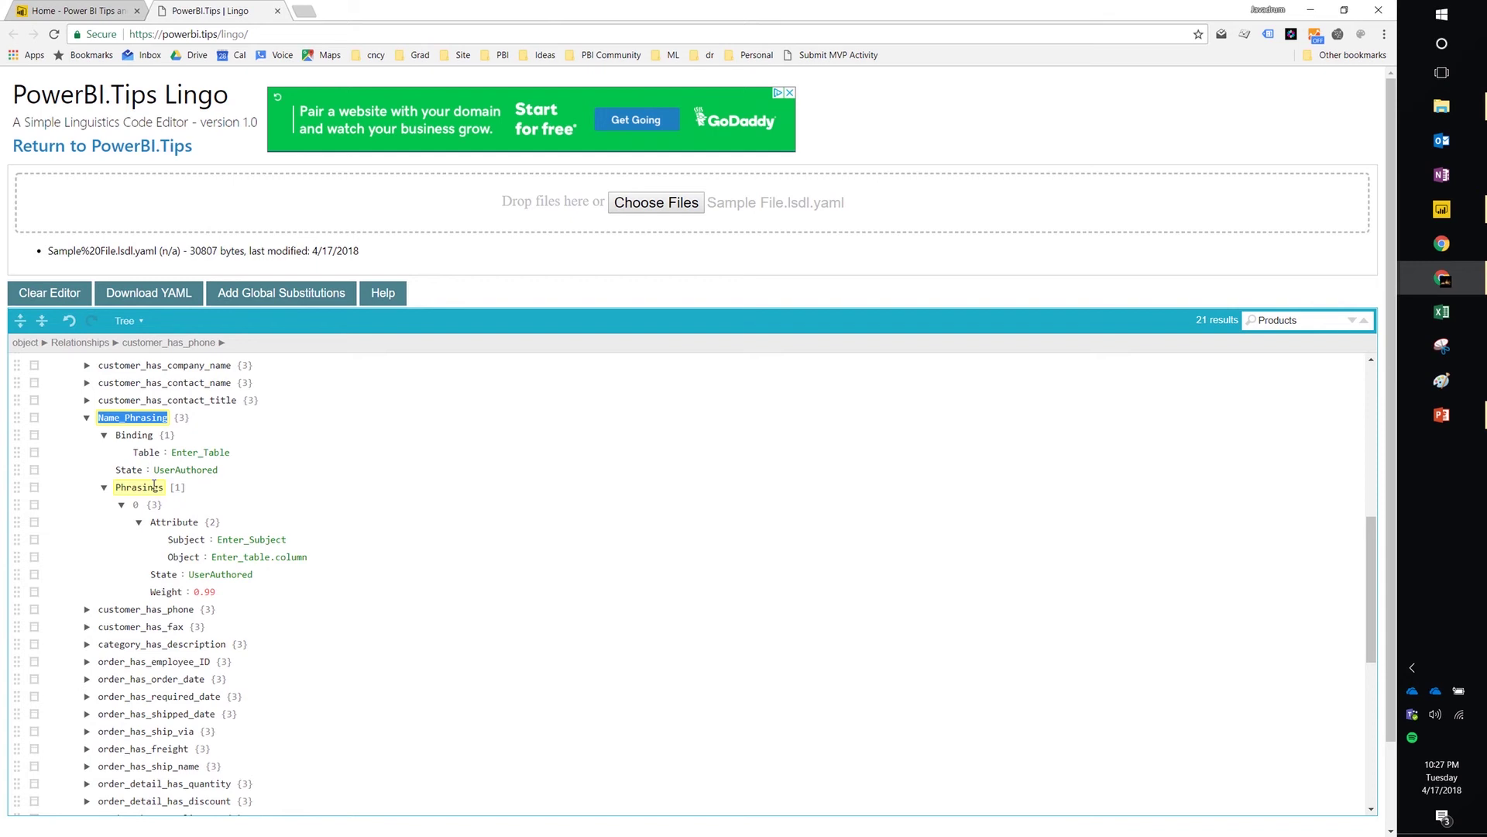
Step: Name the new relationship customer_has_car, then check its Enter_Table and UserAuthored State values
text(Cus)
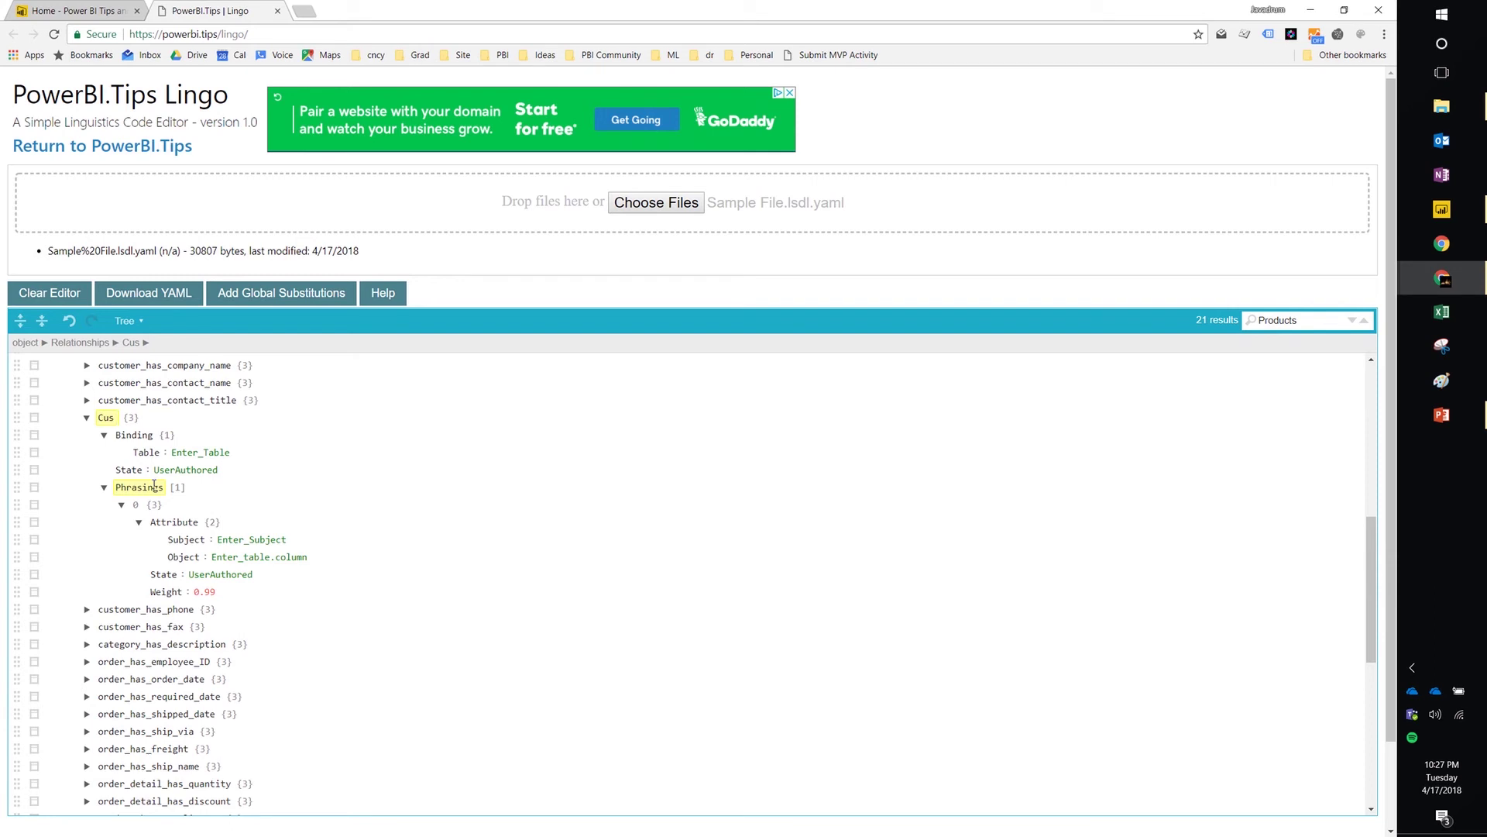
key(BackSpace)
key(BackSpace)
key(BackSpace)
text(customer_has_car)
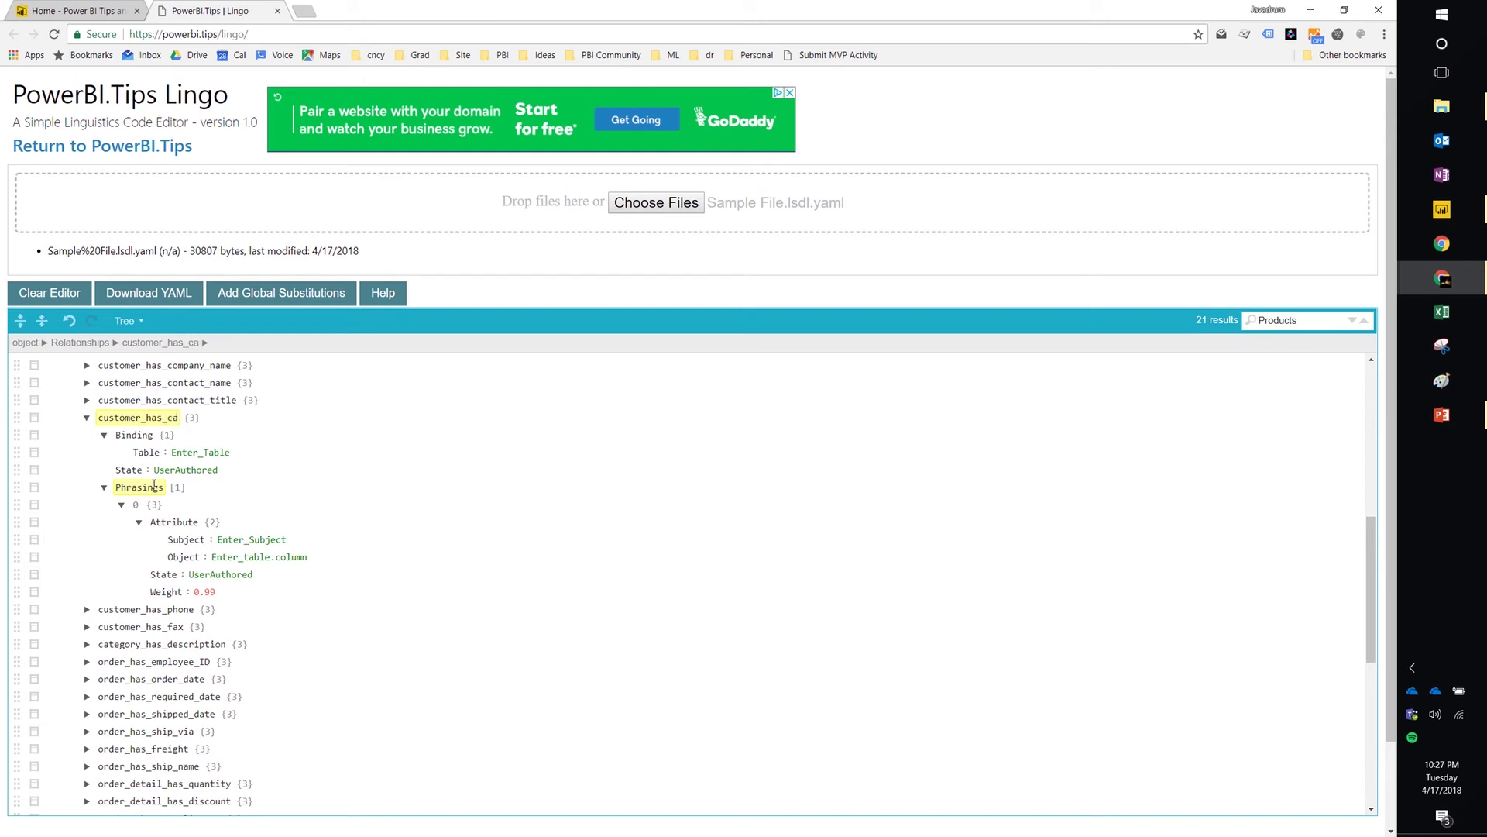
double_click(192, 454)
click(193, 471)
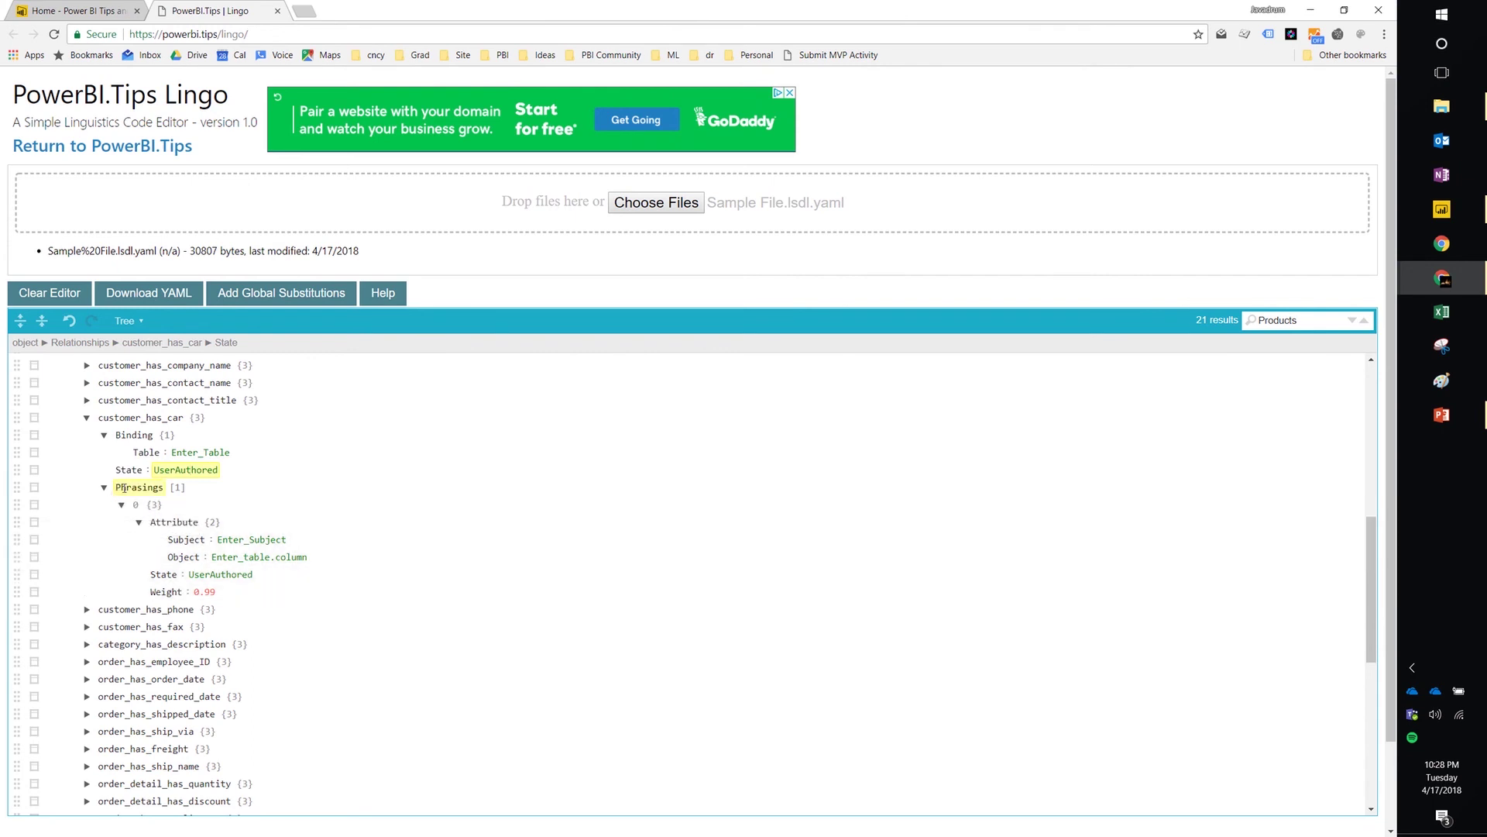
Step: Insert a preposition phrasing template into the Phrasings entry
click(34, 487)
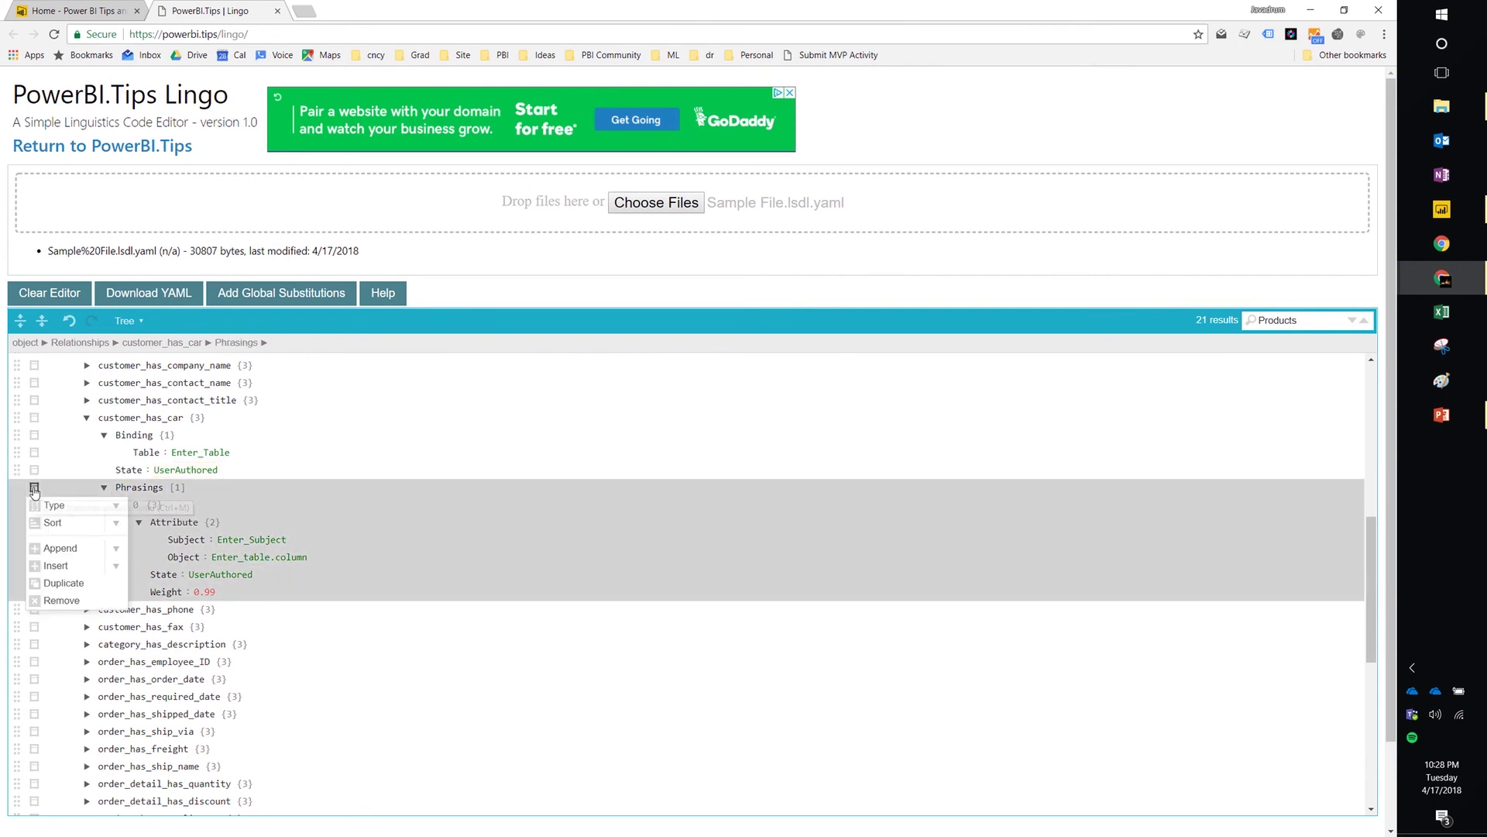
click(113, 567)
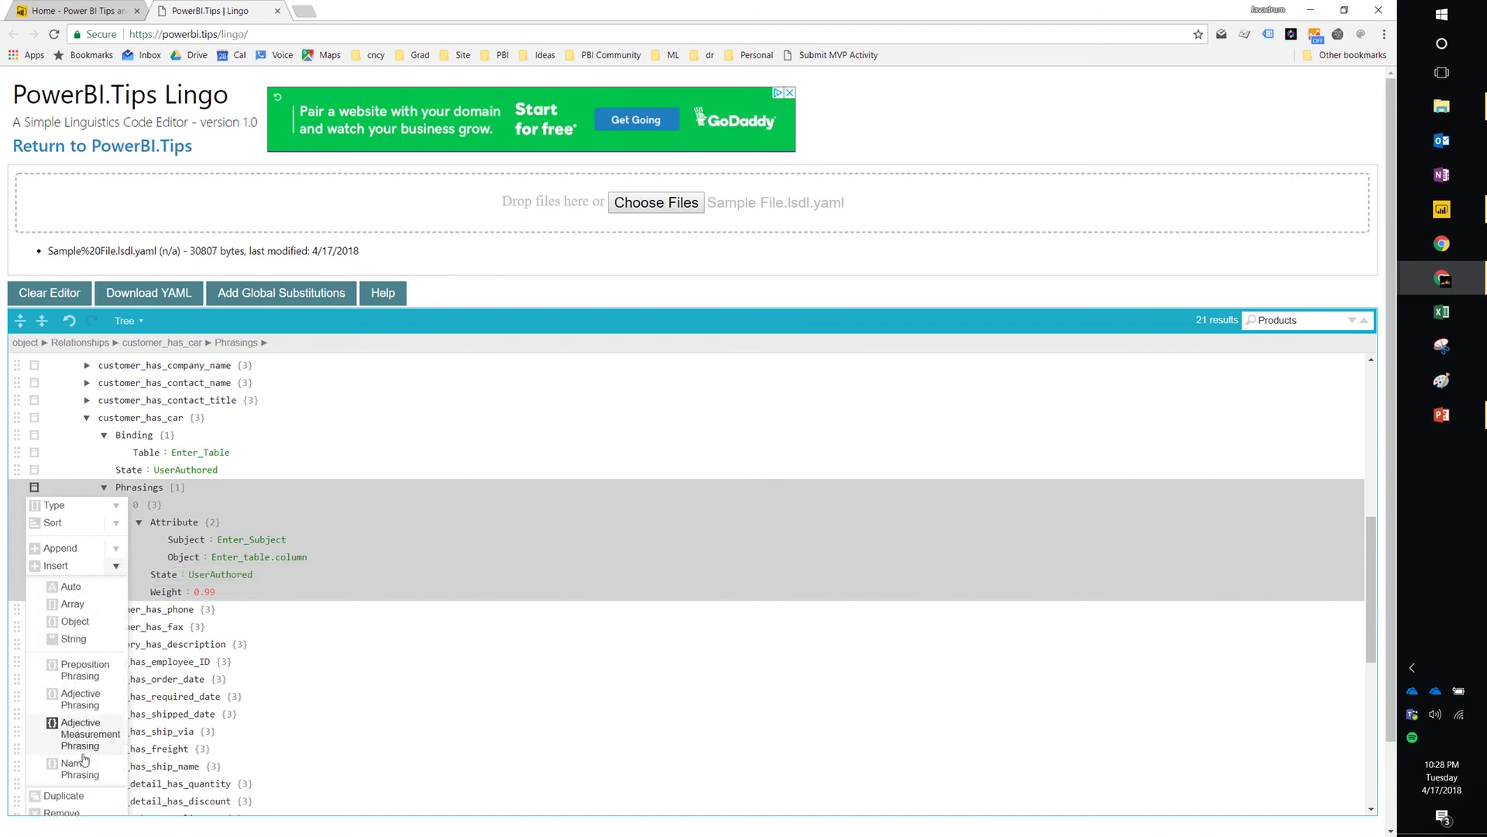
click(98, 681)
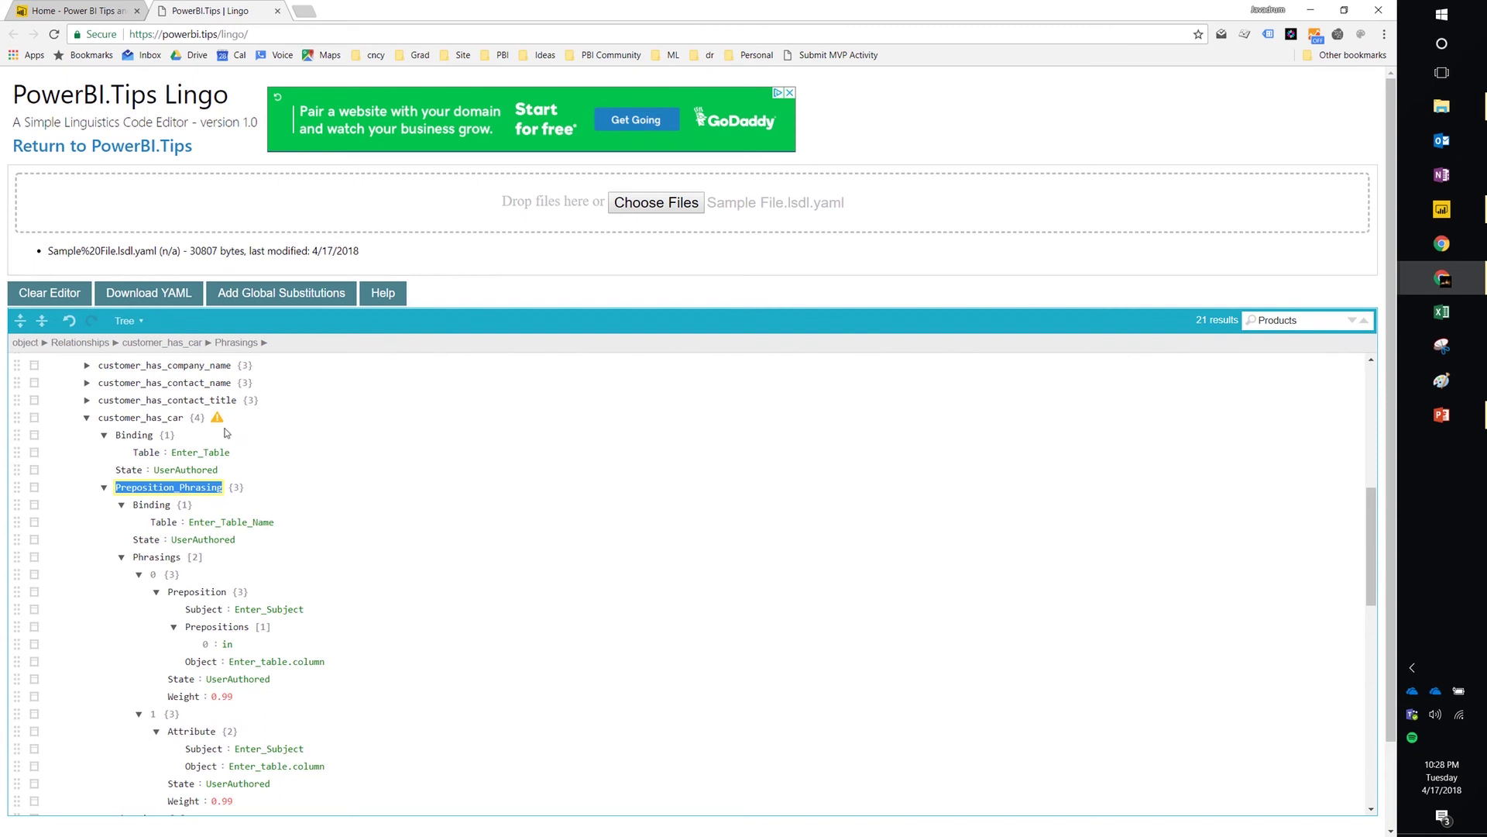
mouse_move(219, 424)
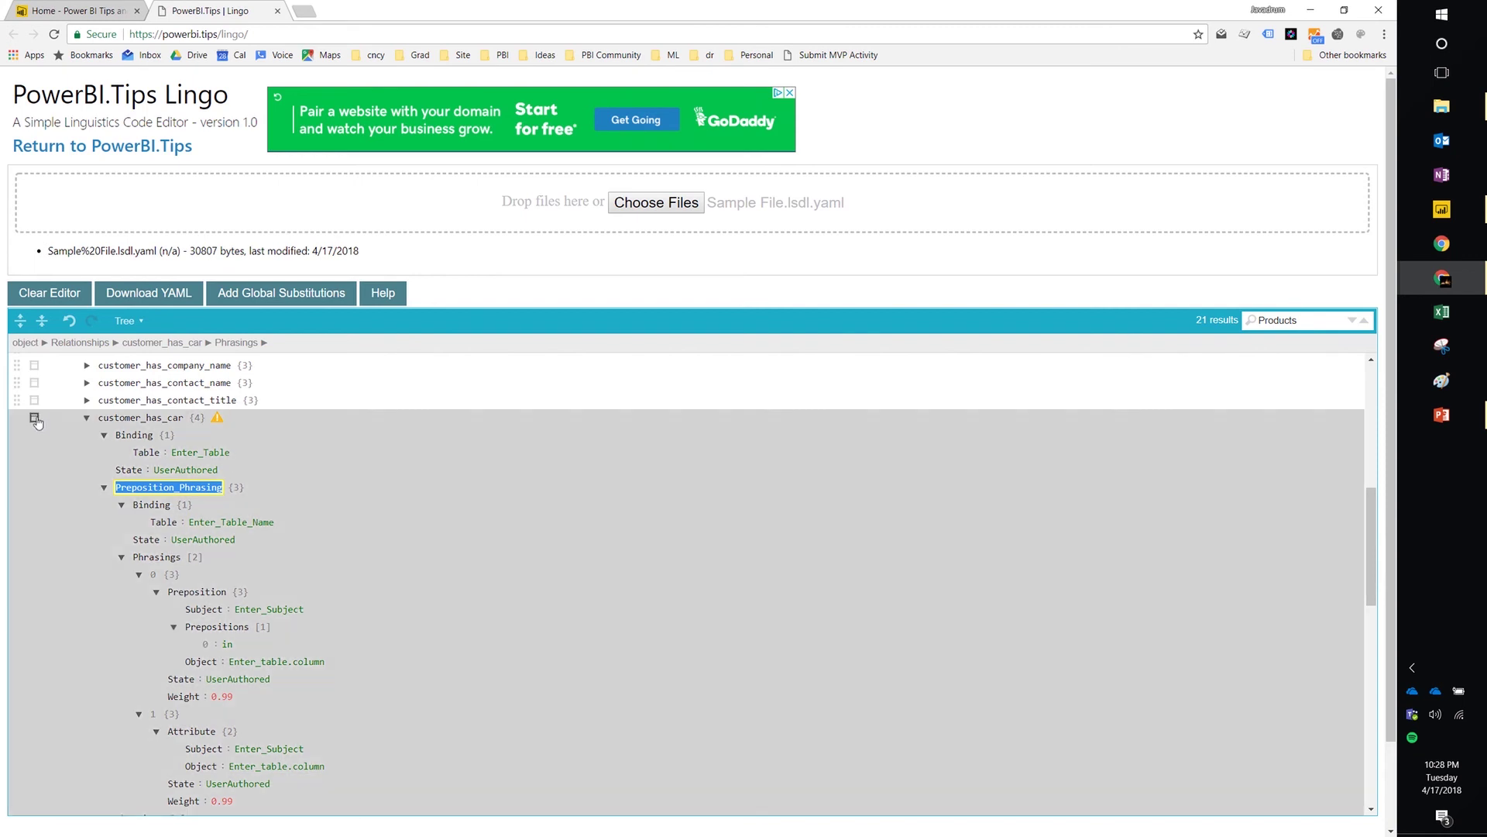
Step: Delete customer_has_car and download the schema as PowerBI-Tips.lsdl.yaml
click(34, 417)
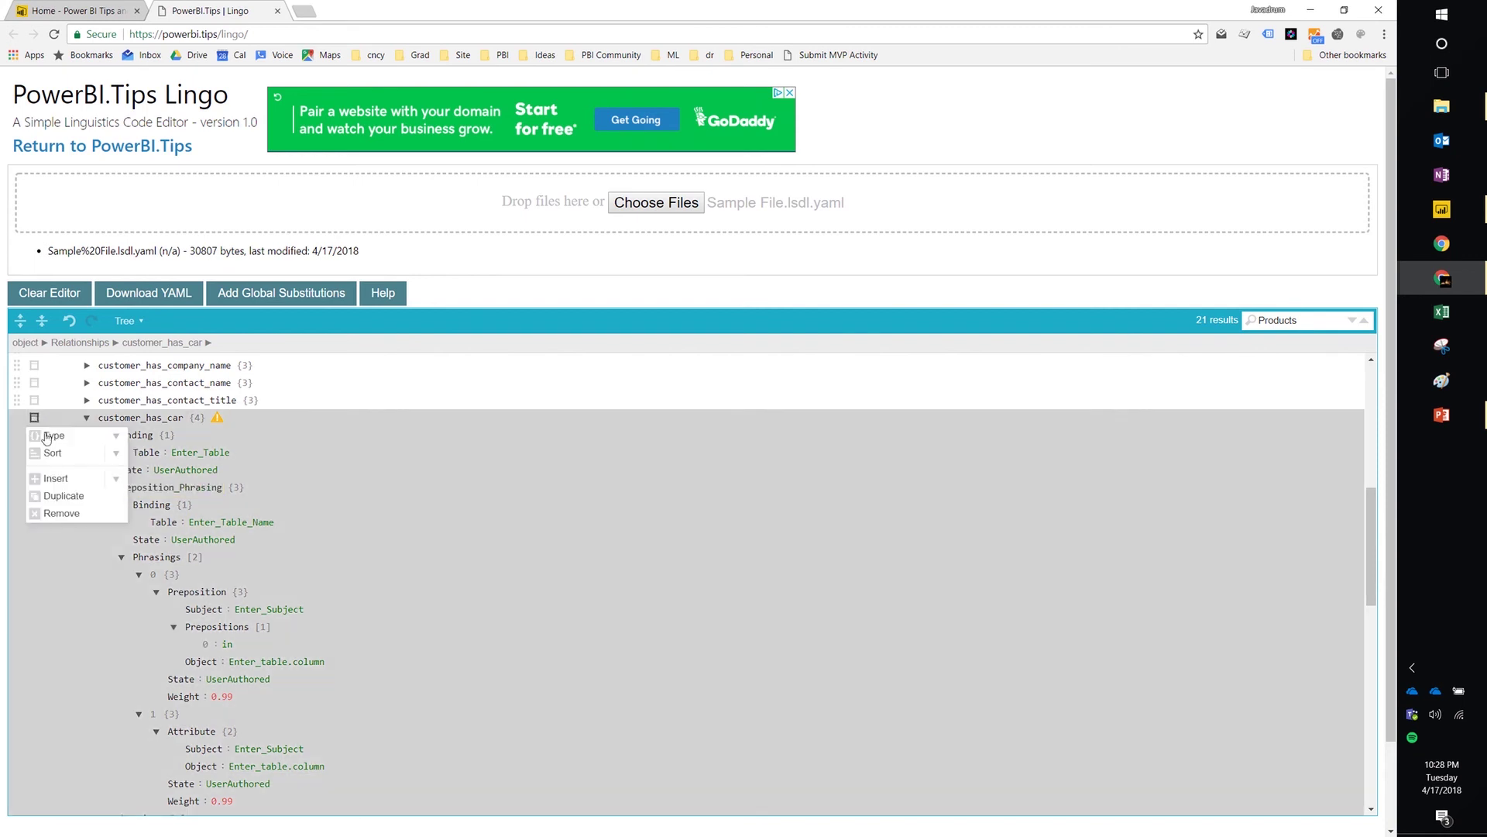
click(58, 514)
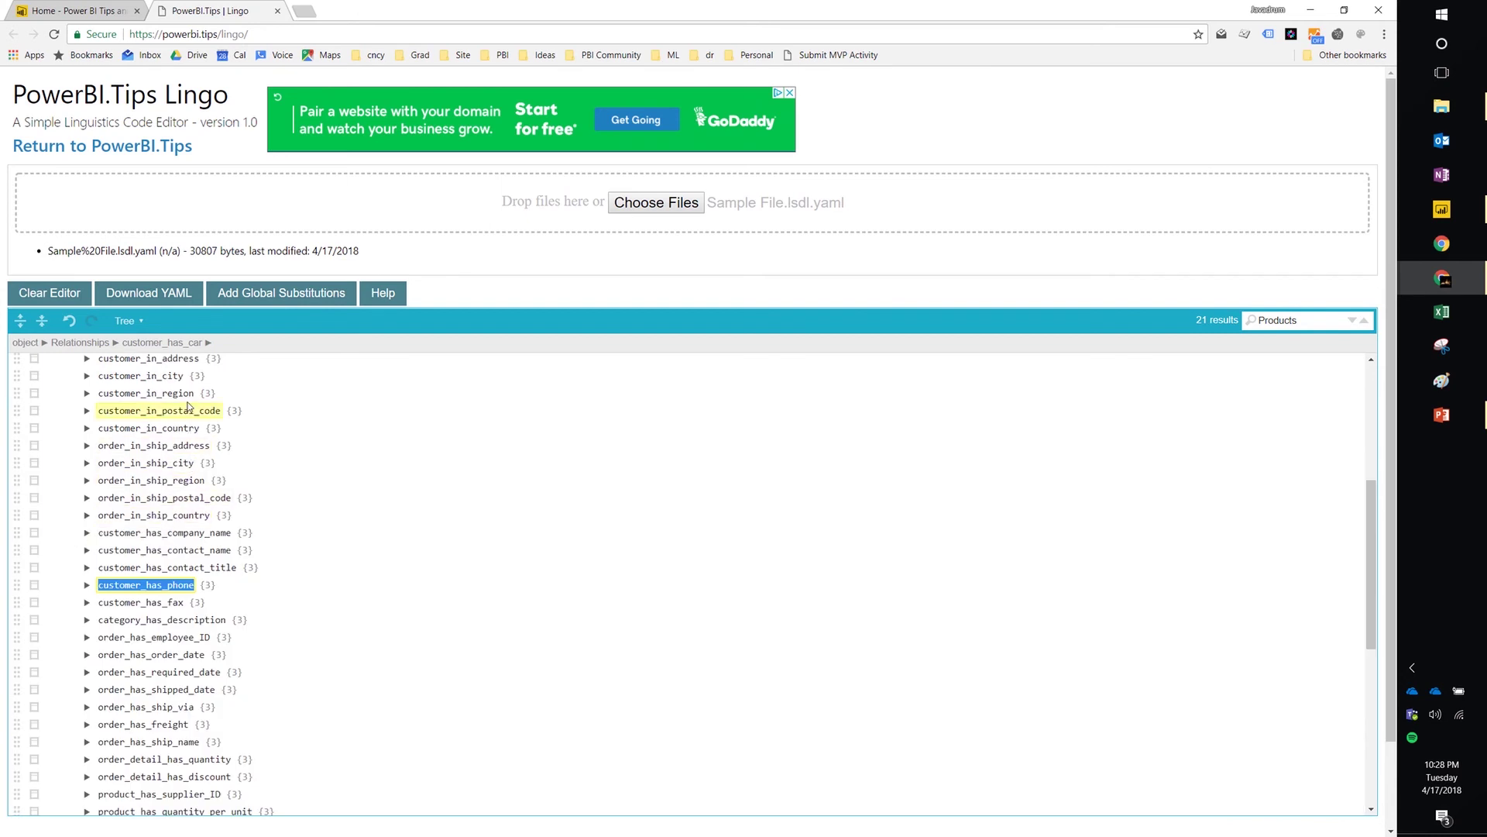
click(153, 301)
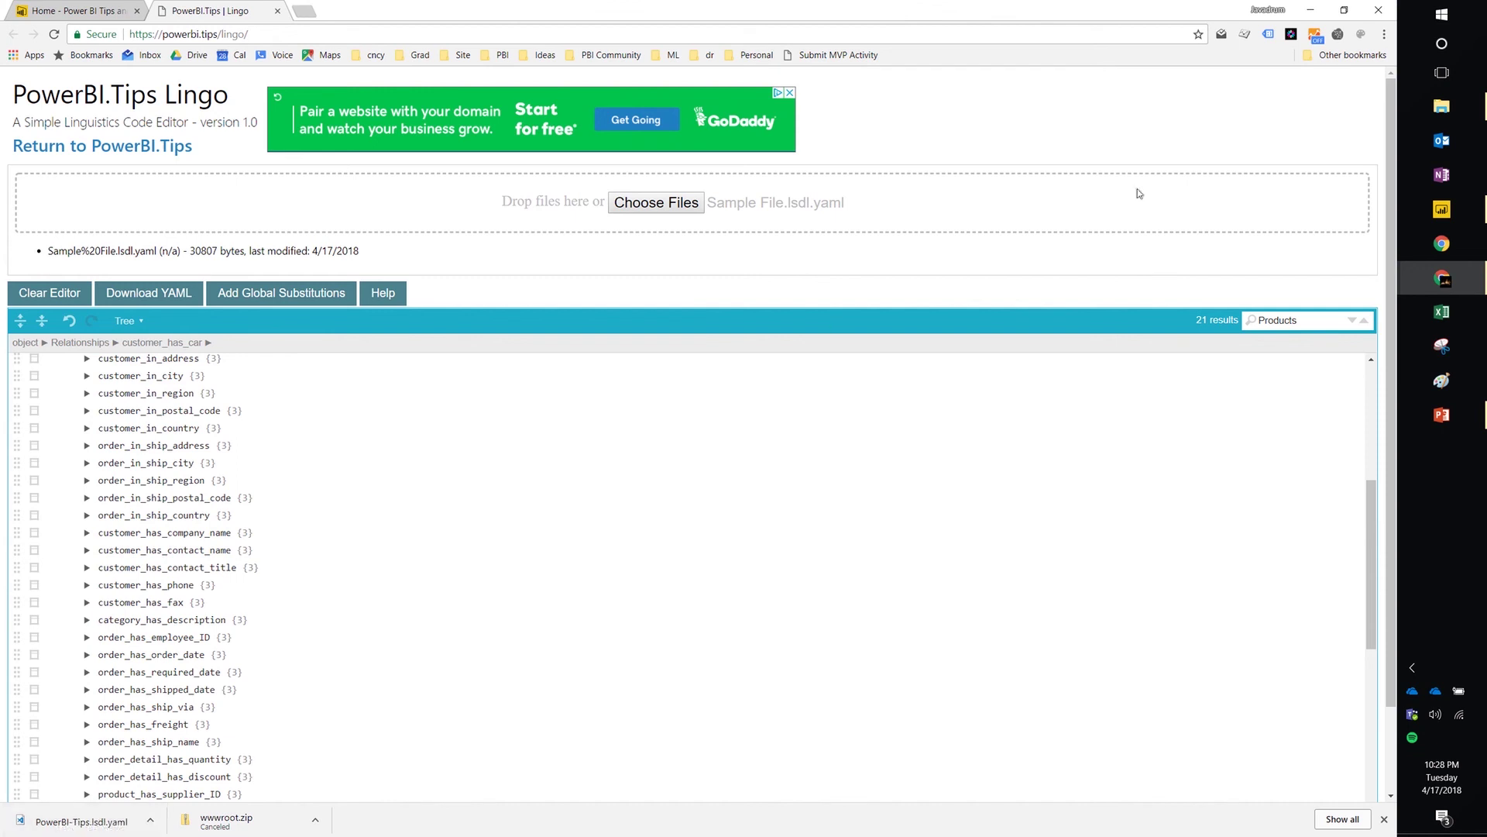
Step: Minimize Chrome and move PowerBI-Tips.lsdl.yaml beside the other desktop files
click(1309, 10)
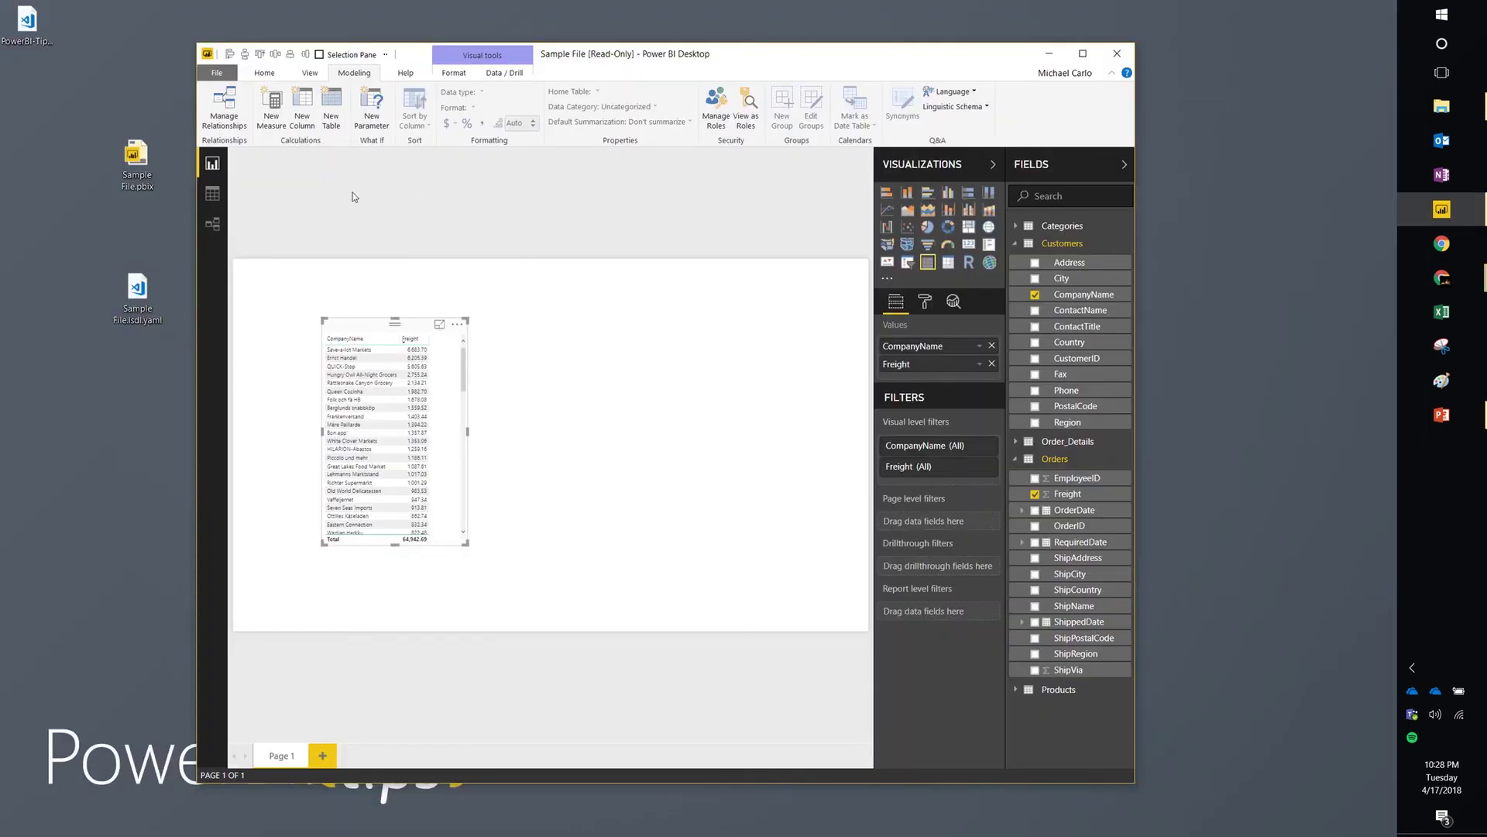
click(32, 33)
drag(32, 32, 74, 239)
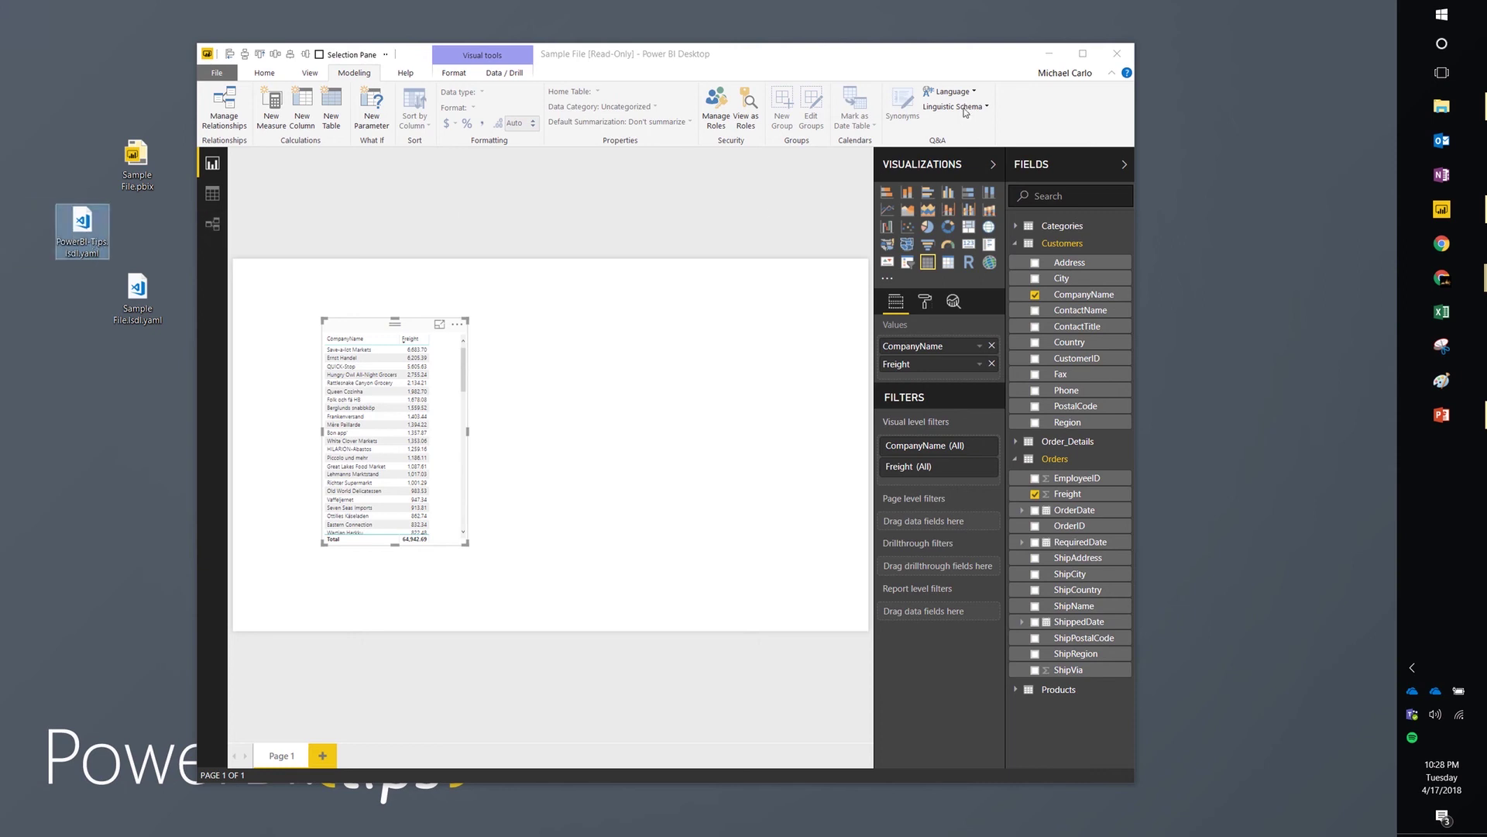
Step: Import PowerBI-Tips.lsdl.yaml through Modeling > Linguistic Schema and close the success message
click(956, 56)
click(967, 110)
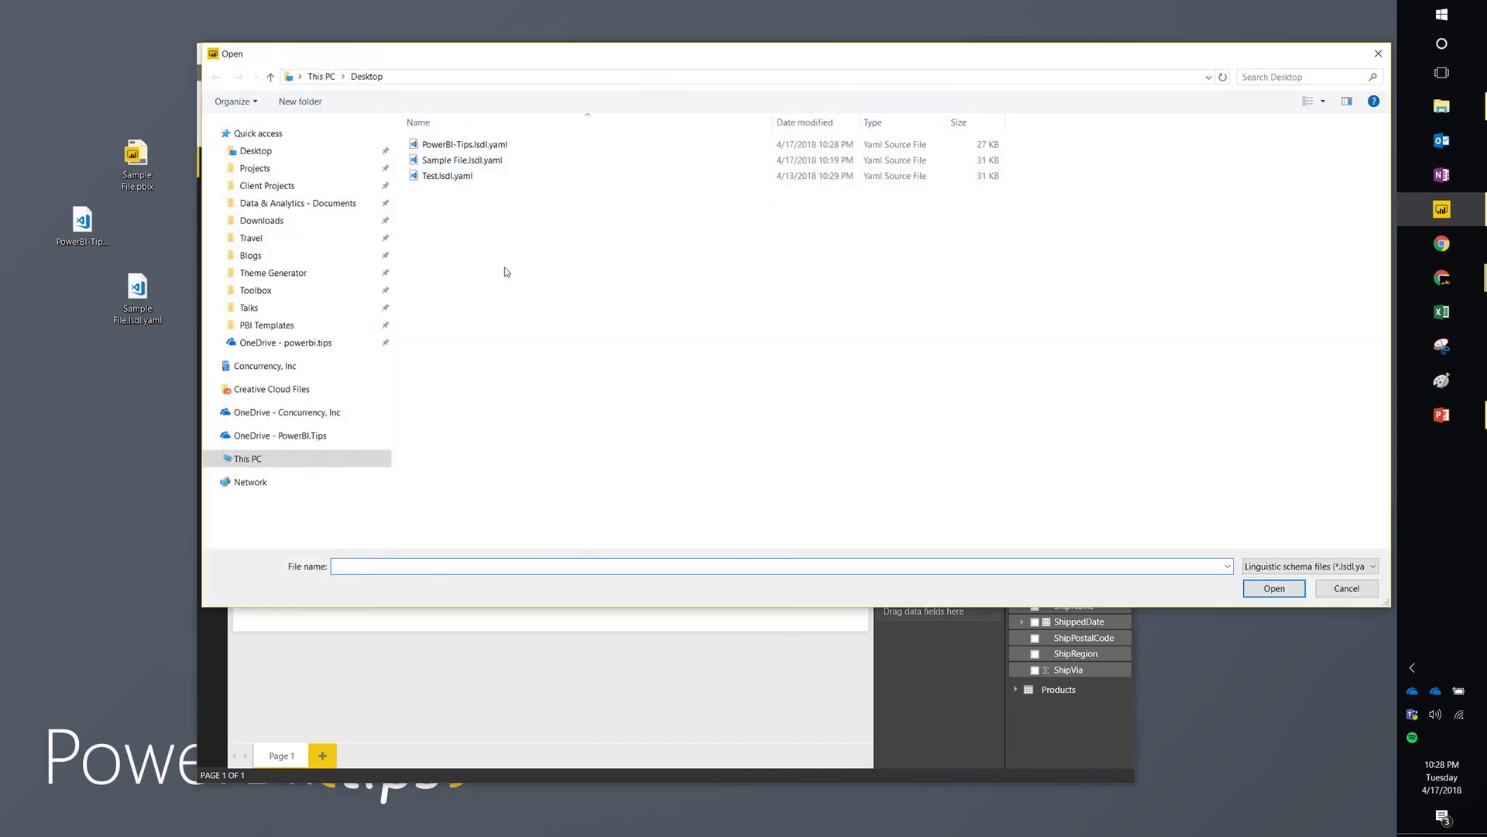
click(472, 146)
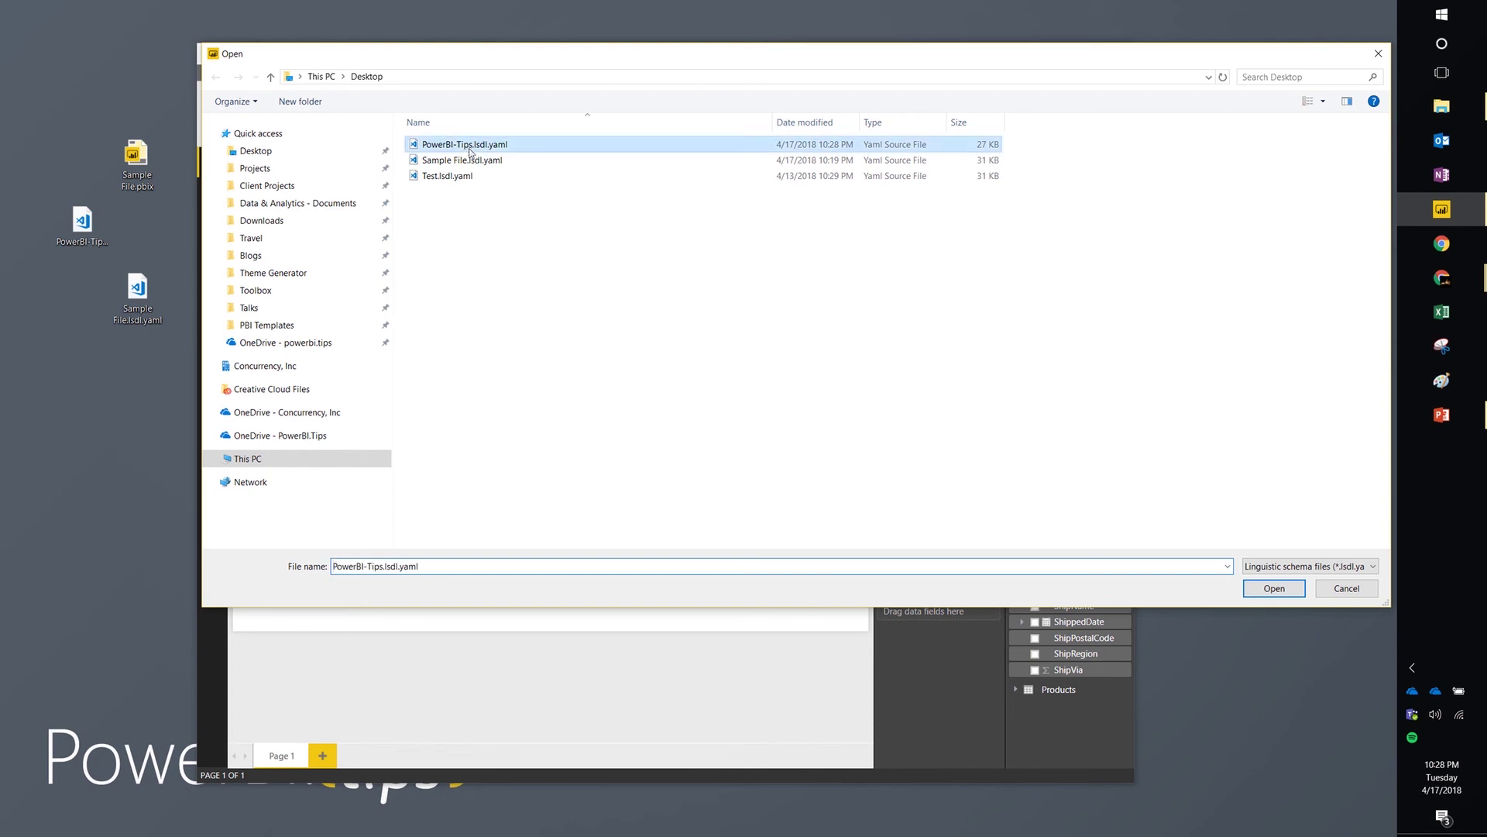
click(1275, 590)
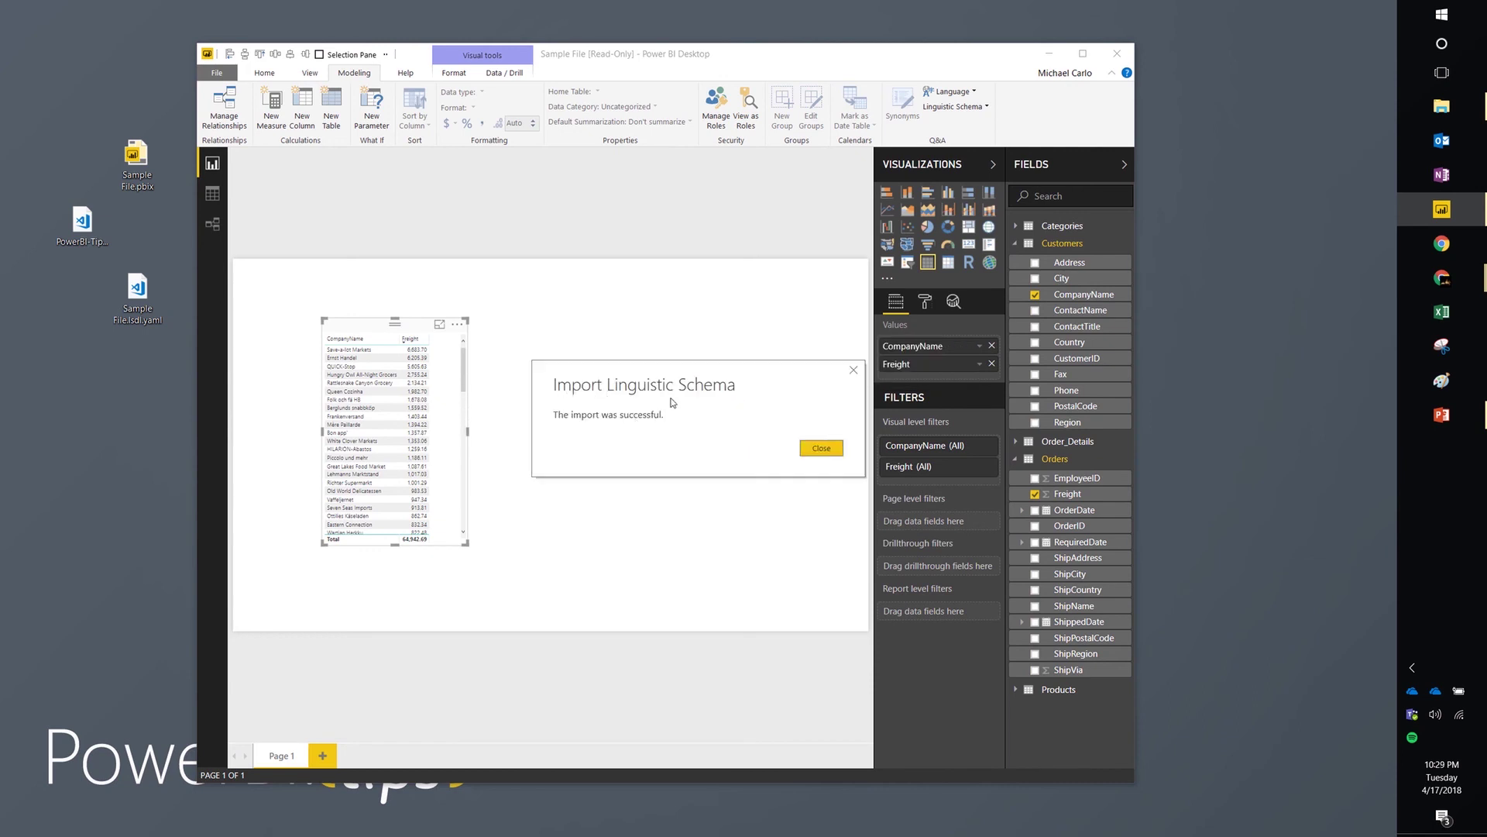
click(821, 448)
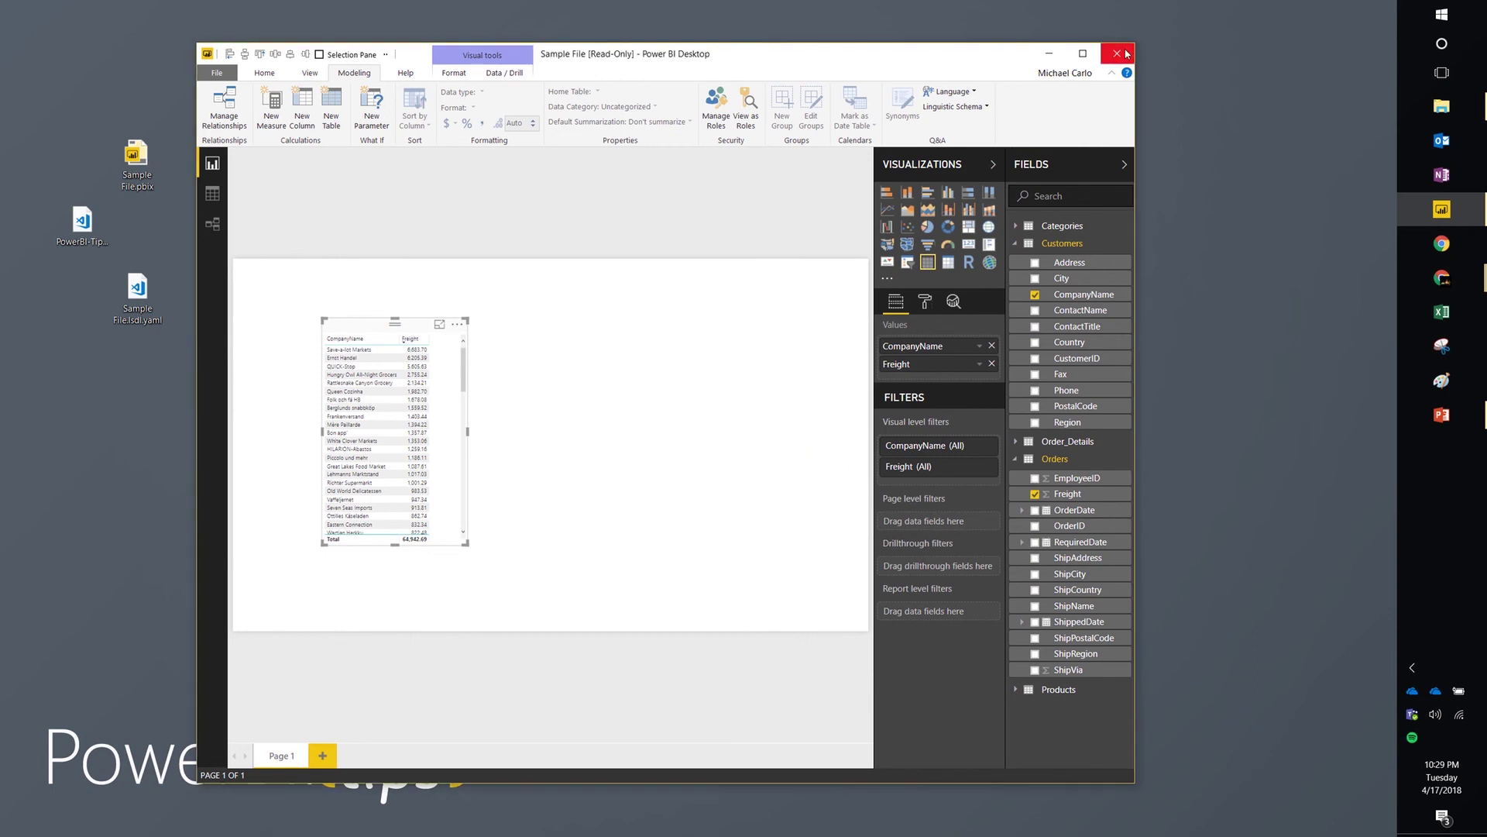
Step: Maximize Power BI and add a Q&A visual asking "Companies by Freight"
click(1083, 53)
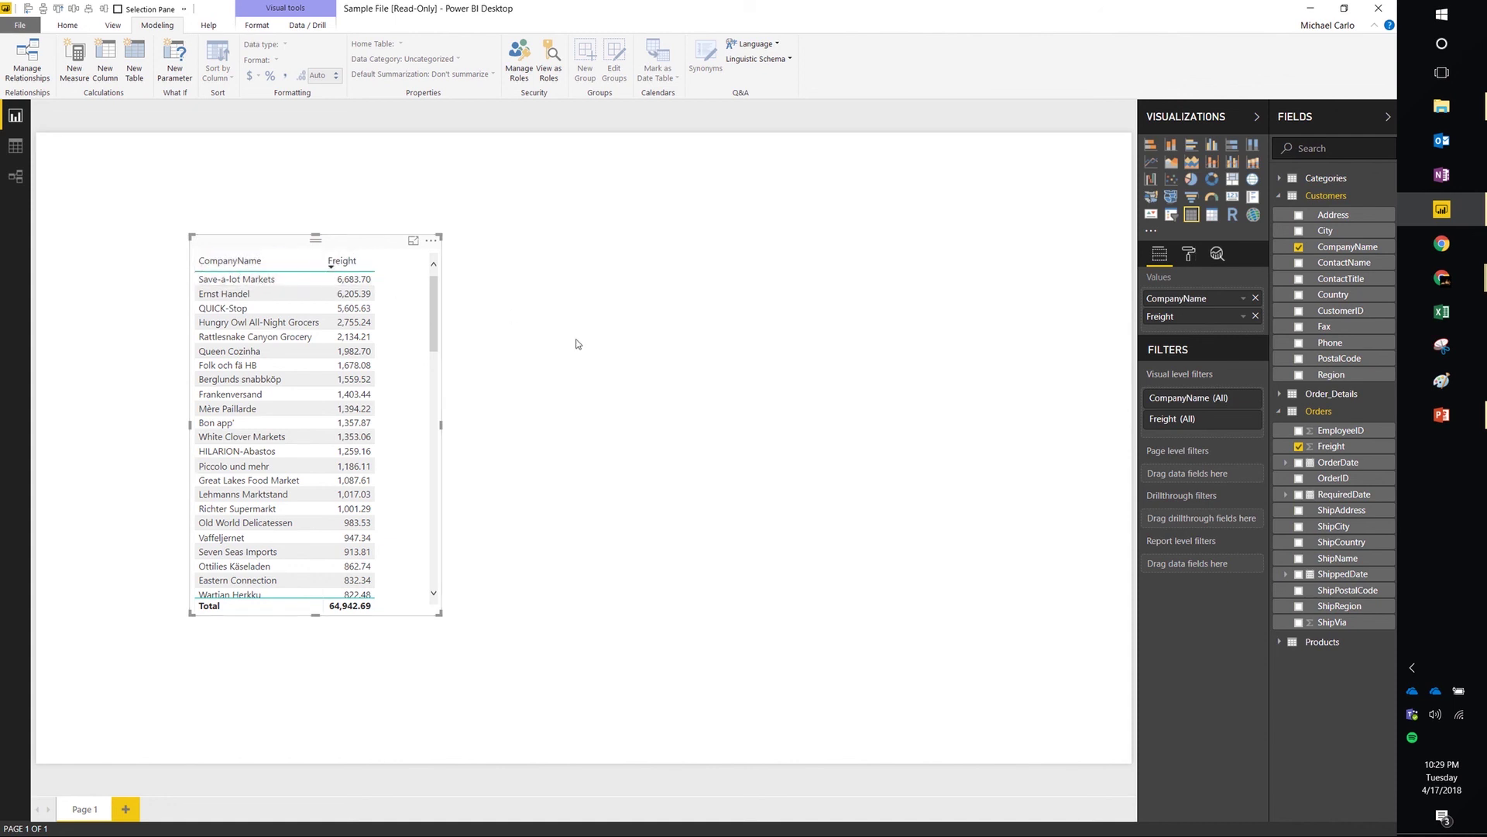
double_click(513, 299)
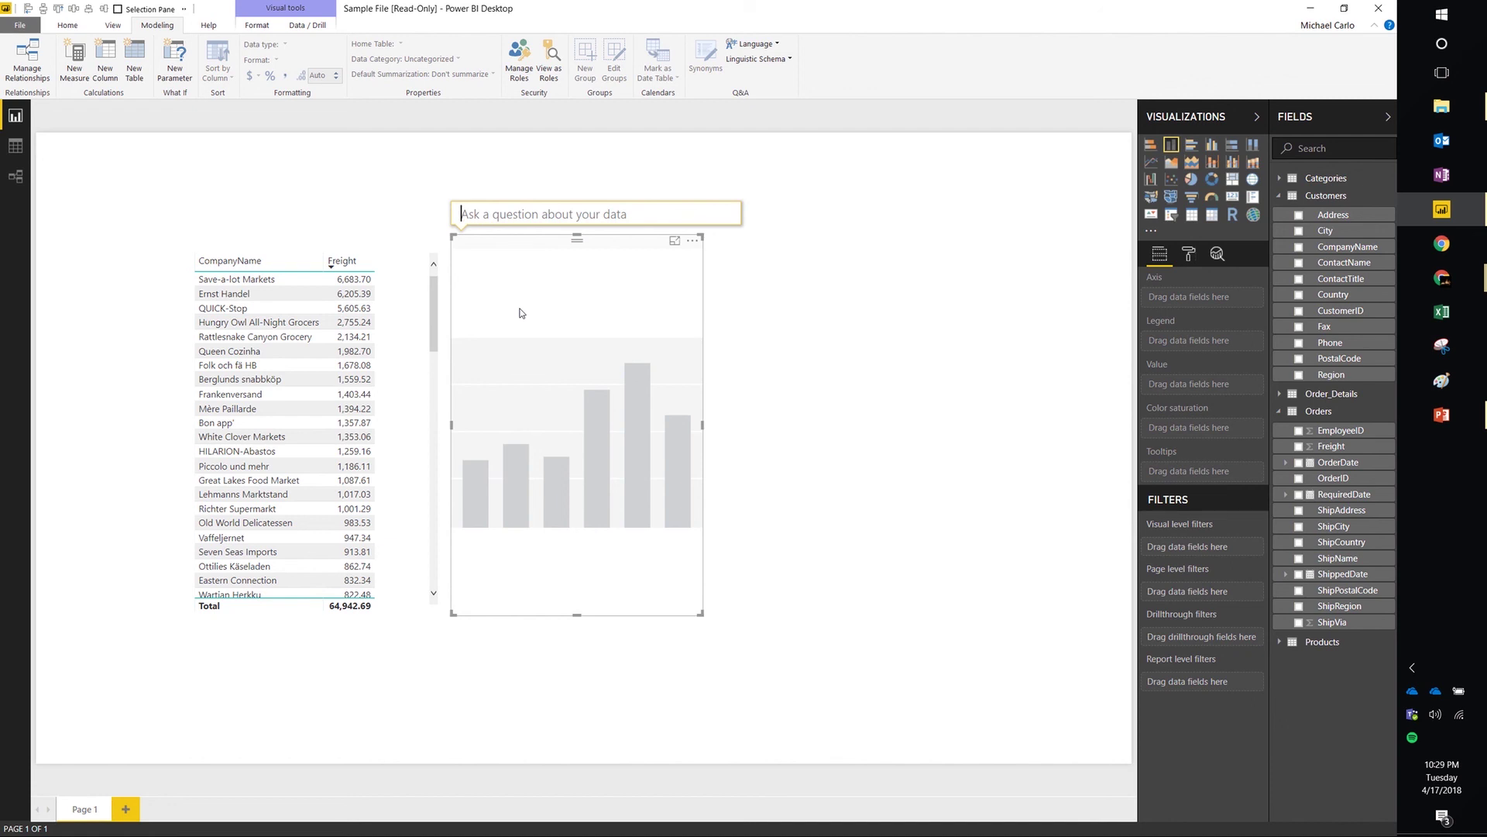
text(C)
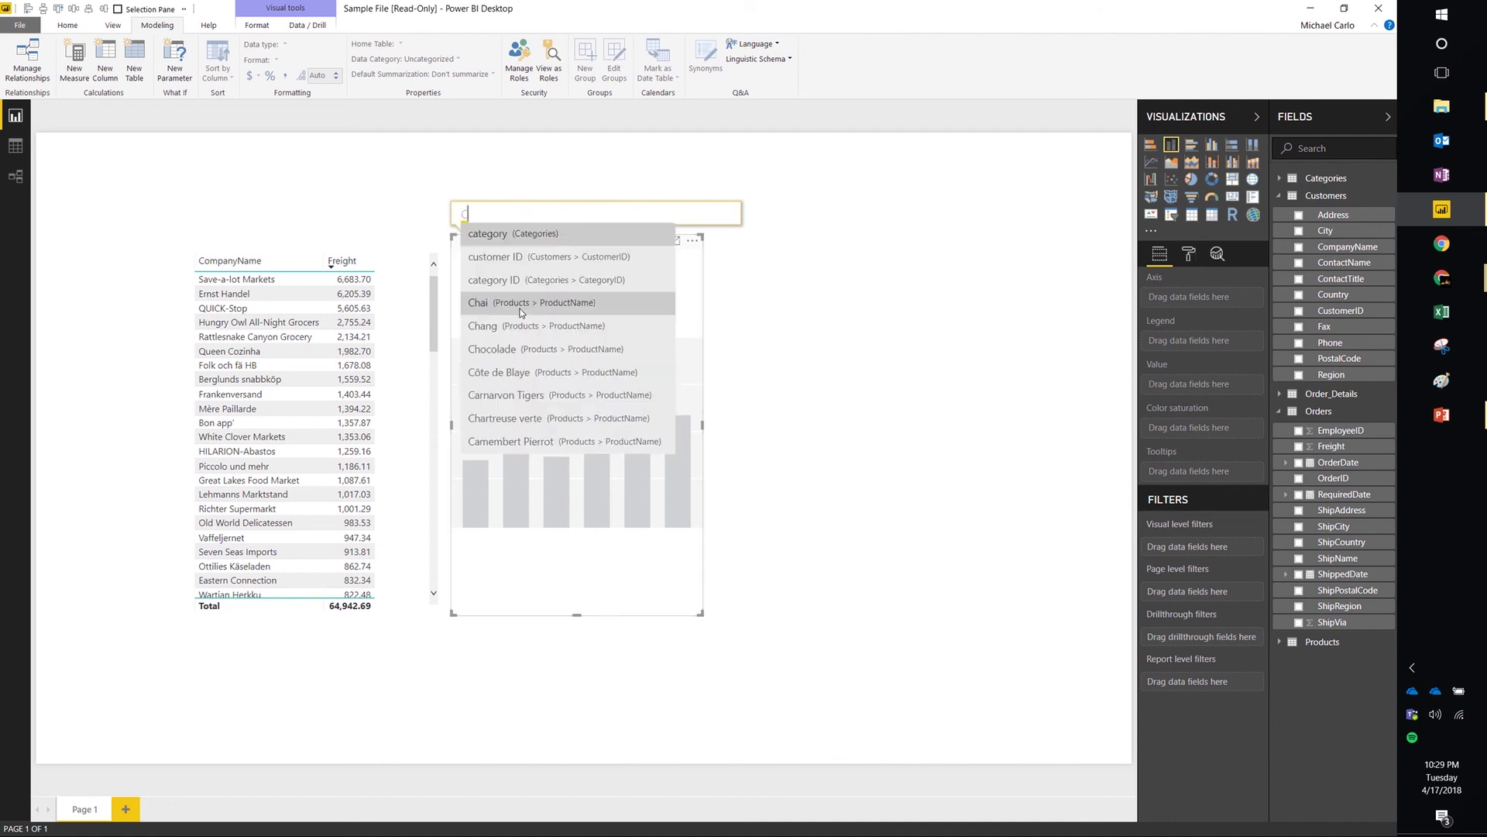
text(ompanie)
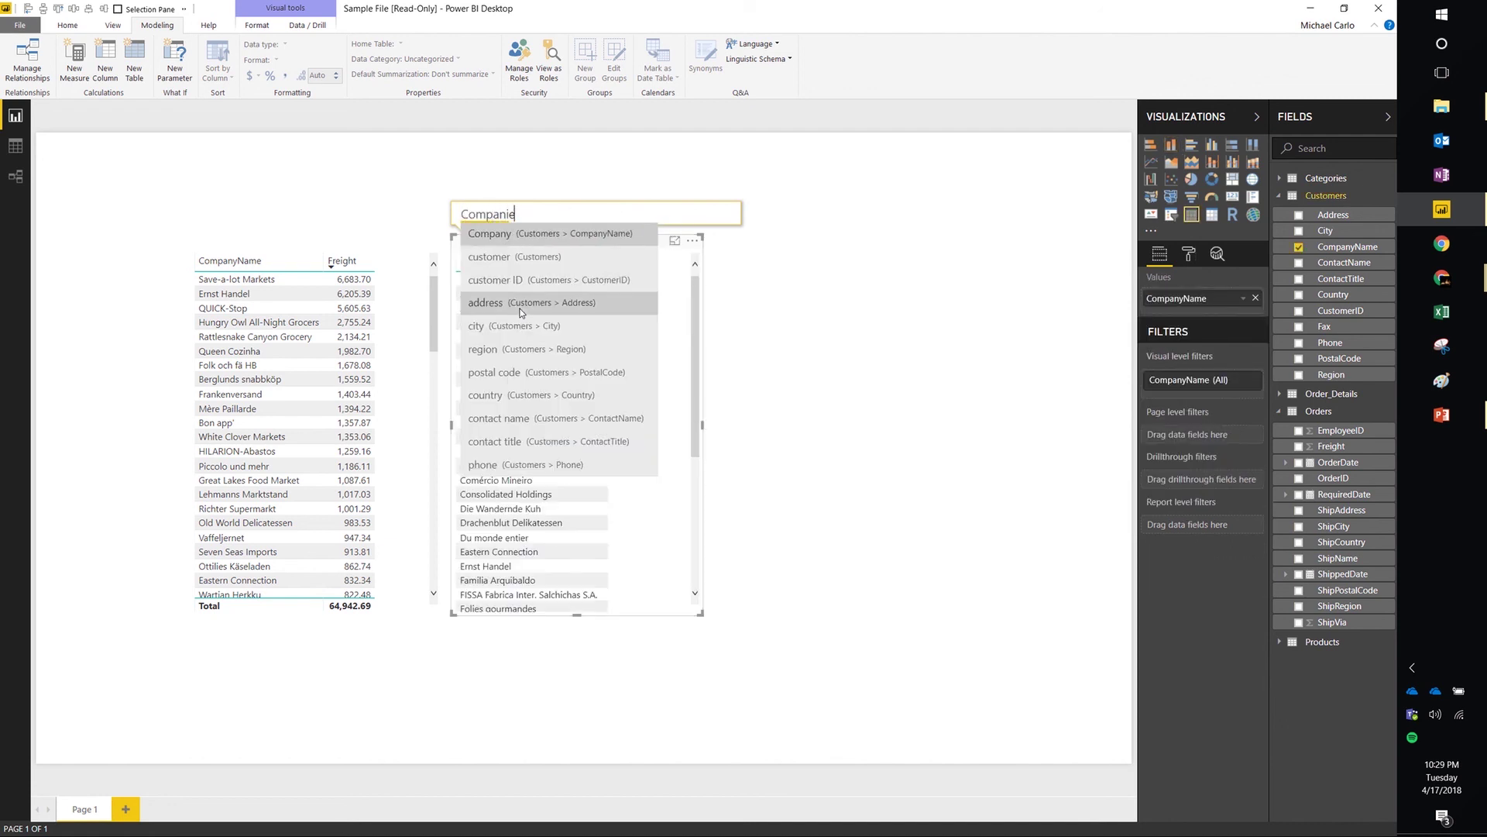
text(s by Freig)
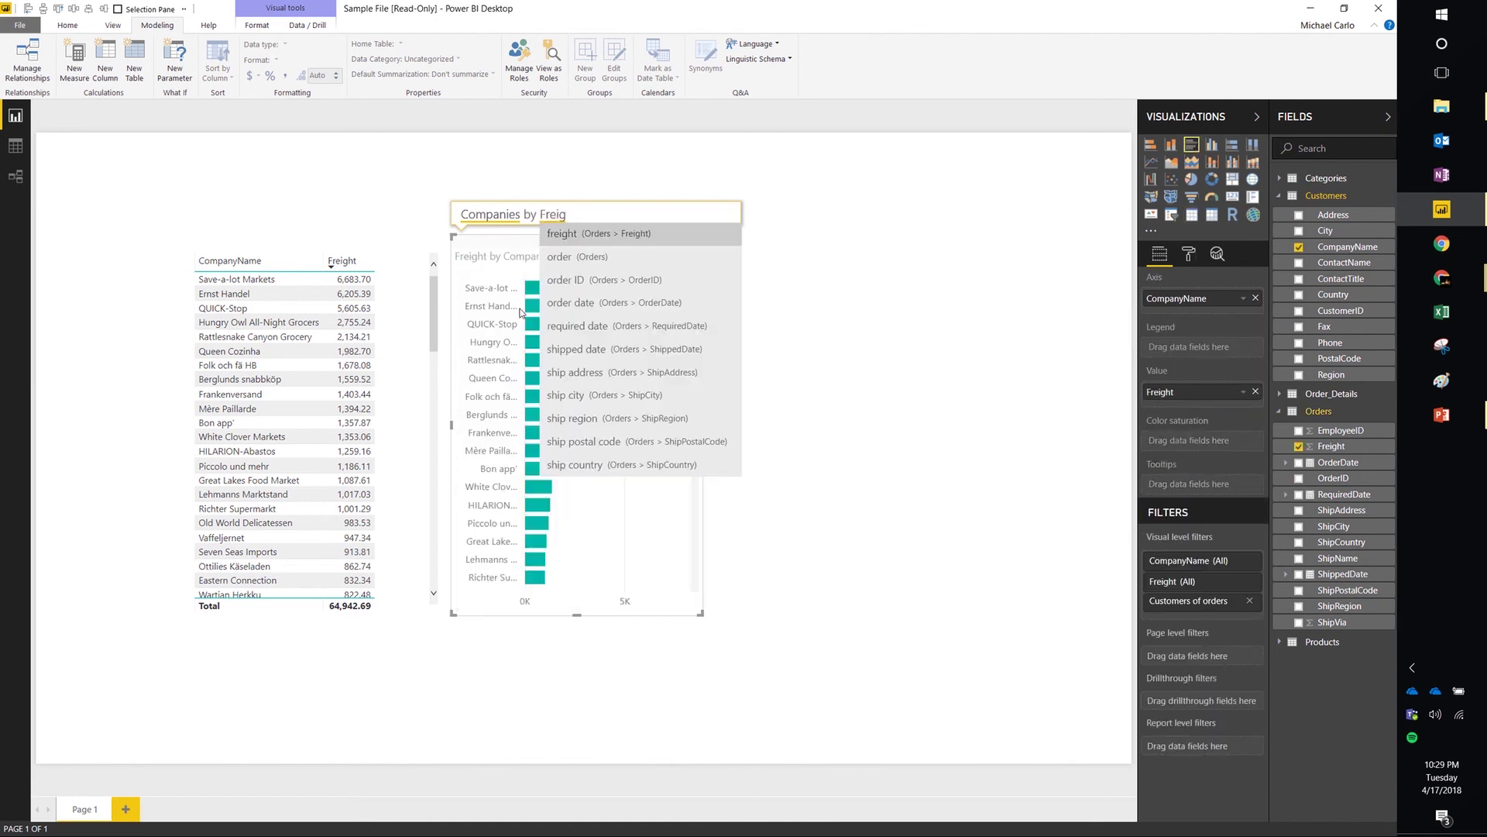
key(Return)
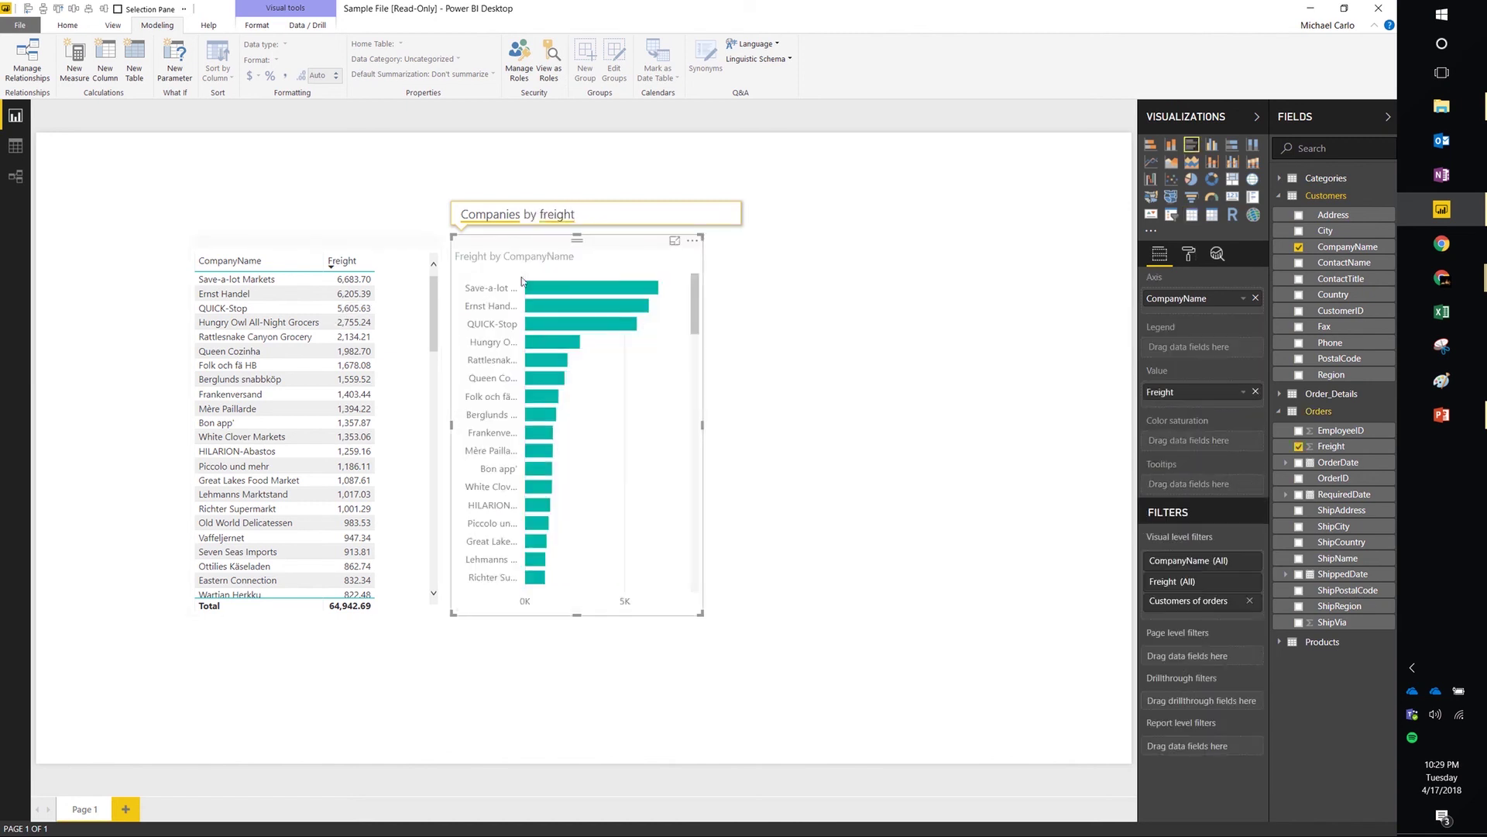
mouse_move(542, 397)
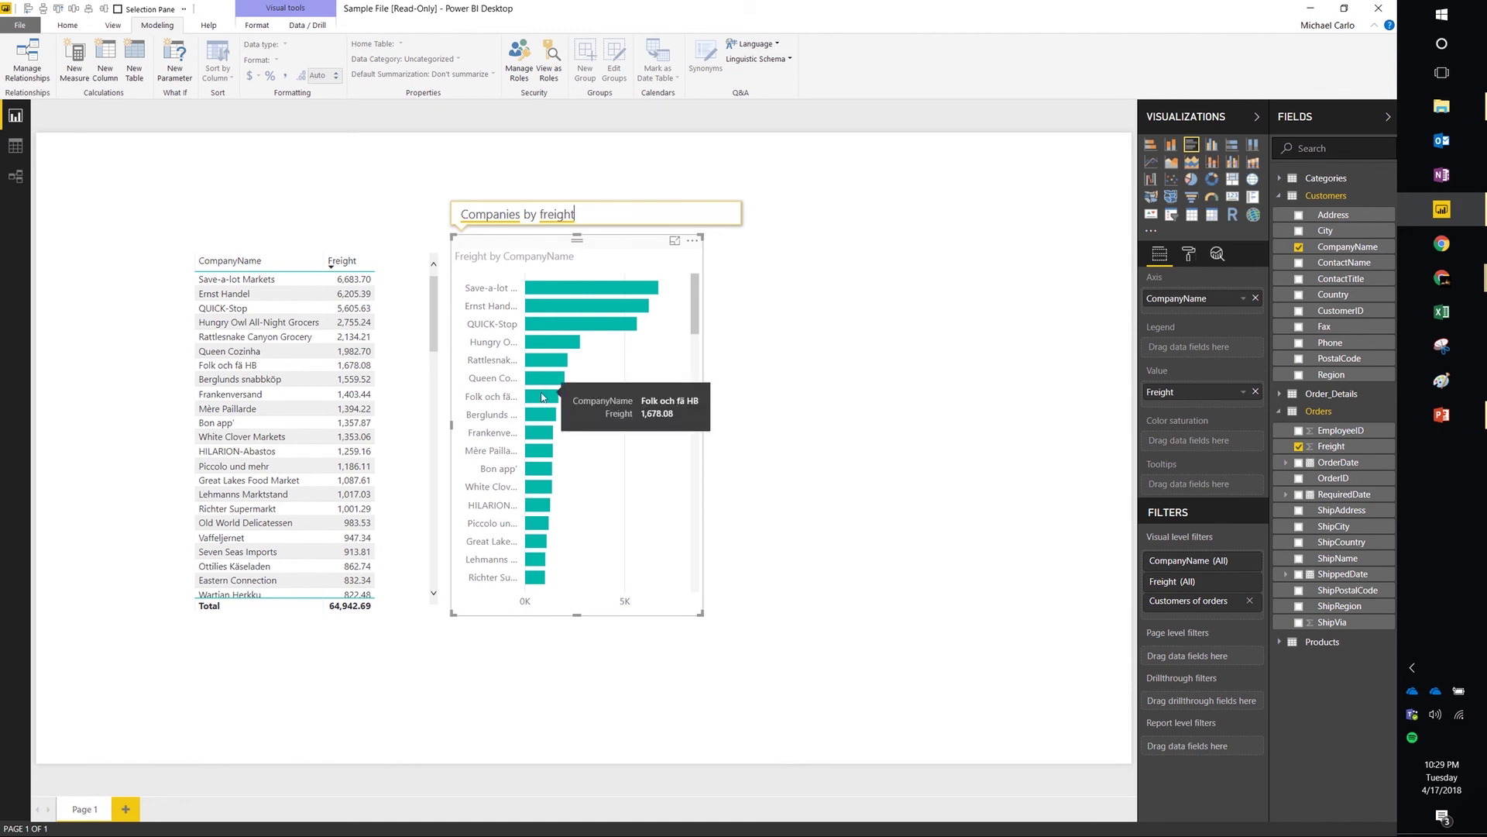
Step: Turn the freight bar chart into a CompanyName and Freight table
click(799, 360)
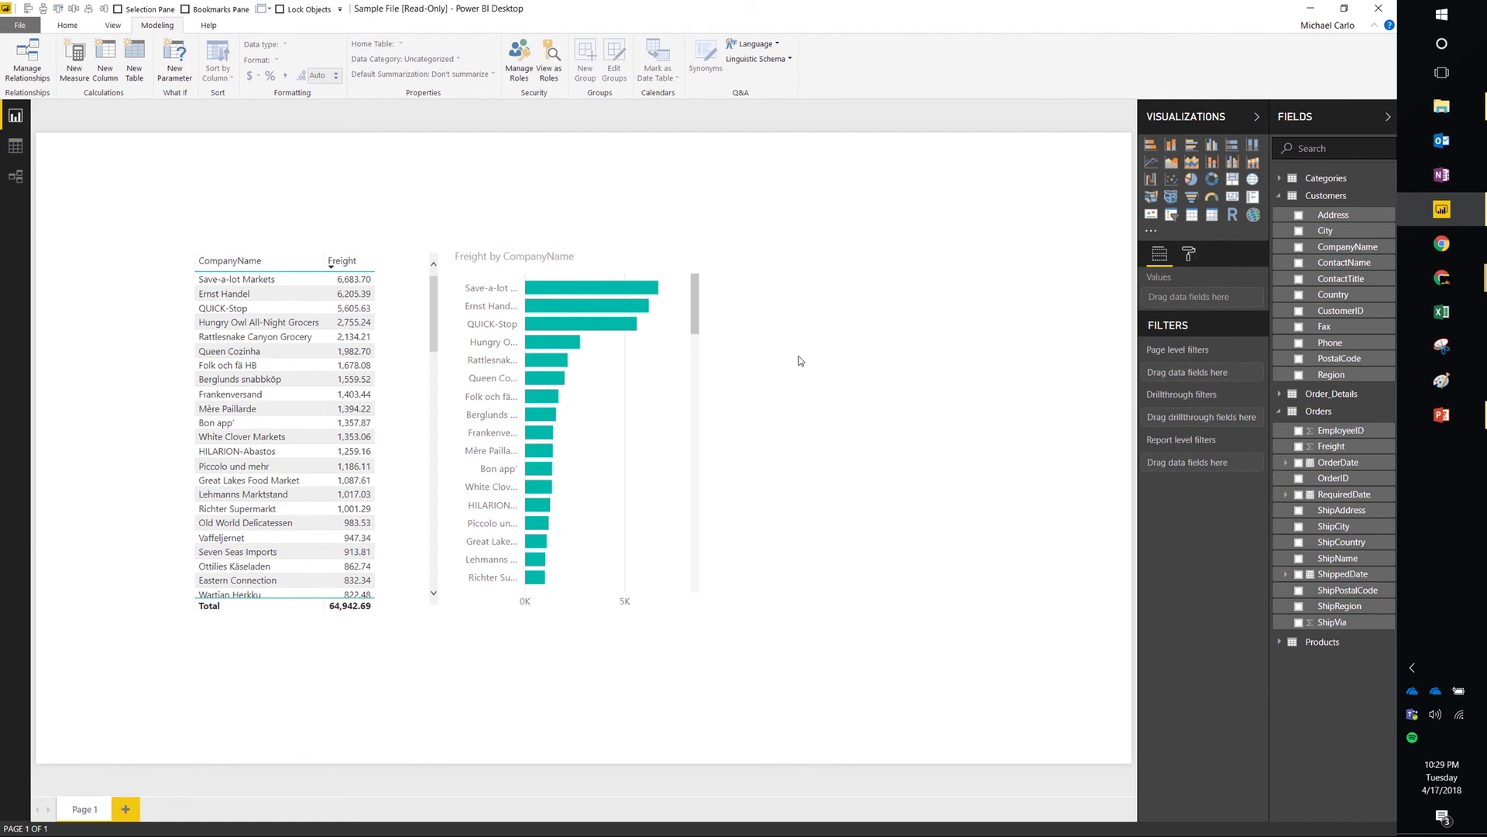
click(690, 317)
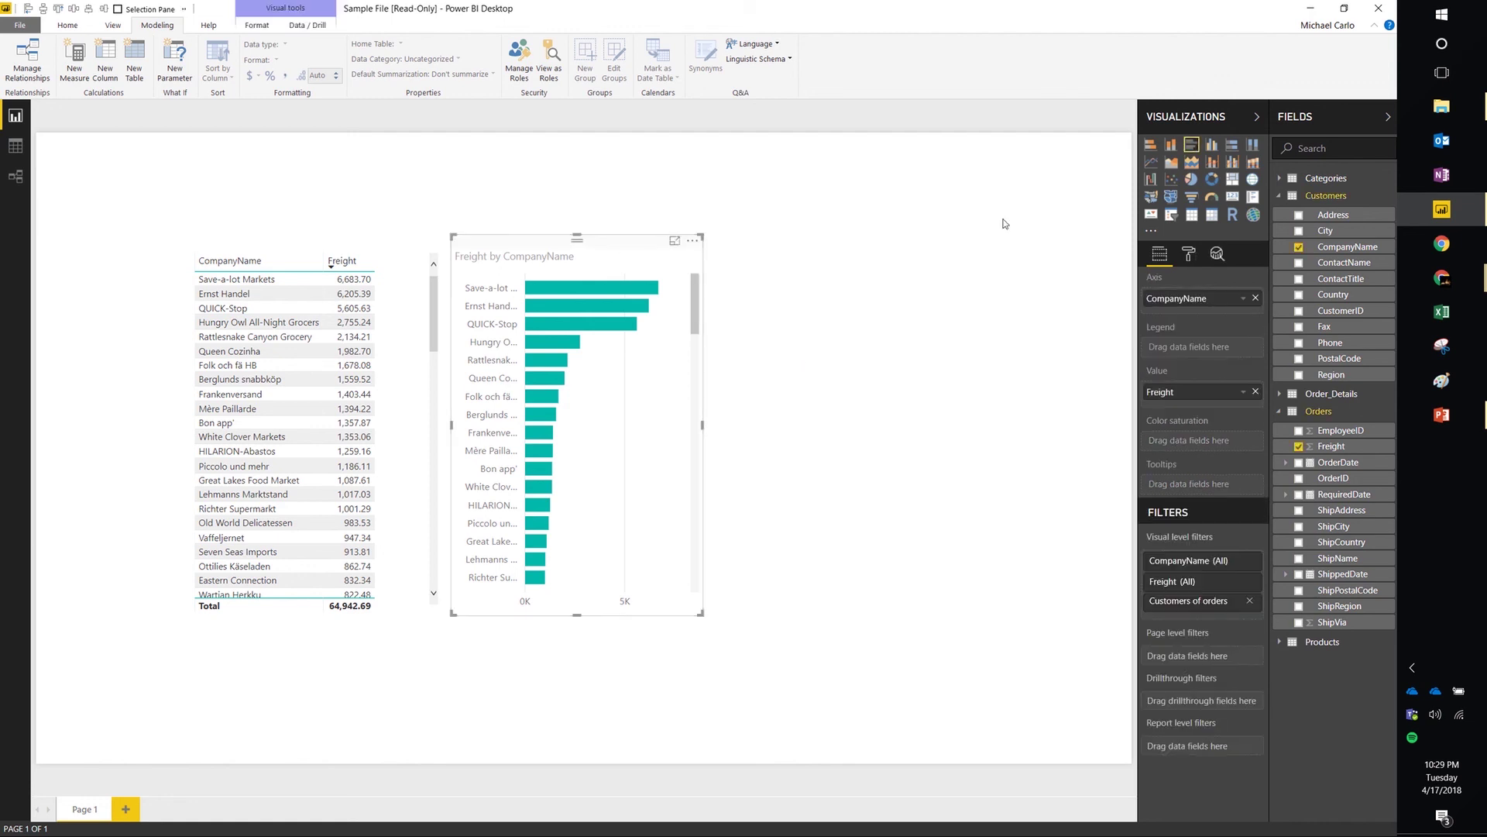
click(1191, 214)
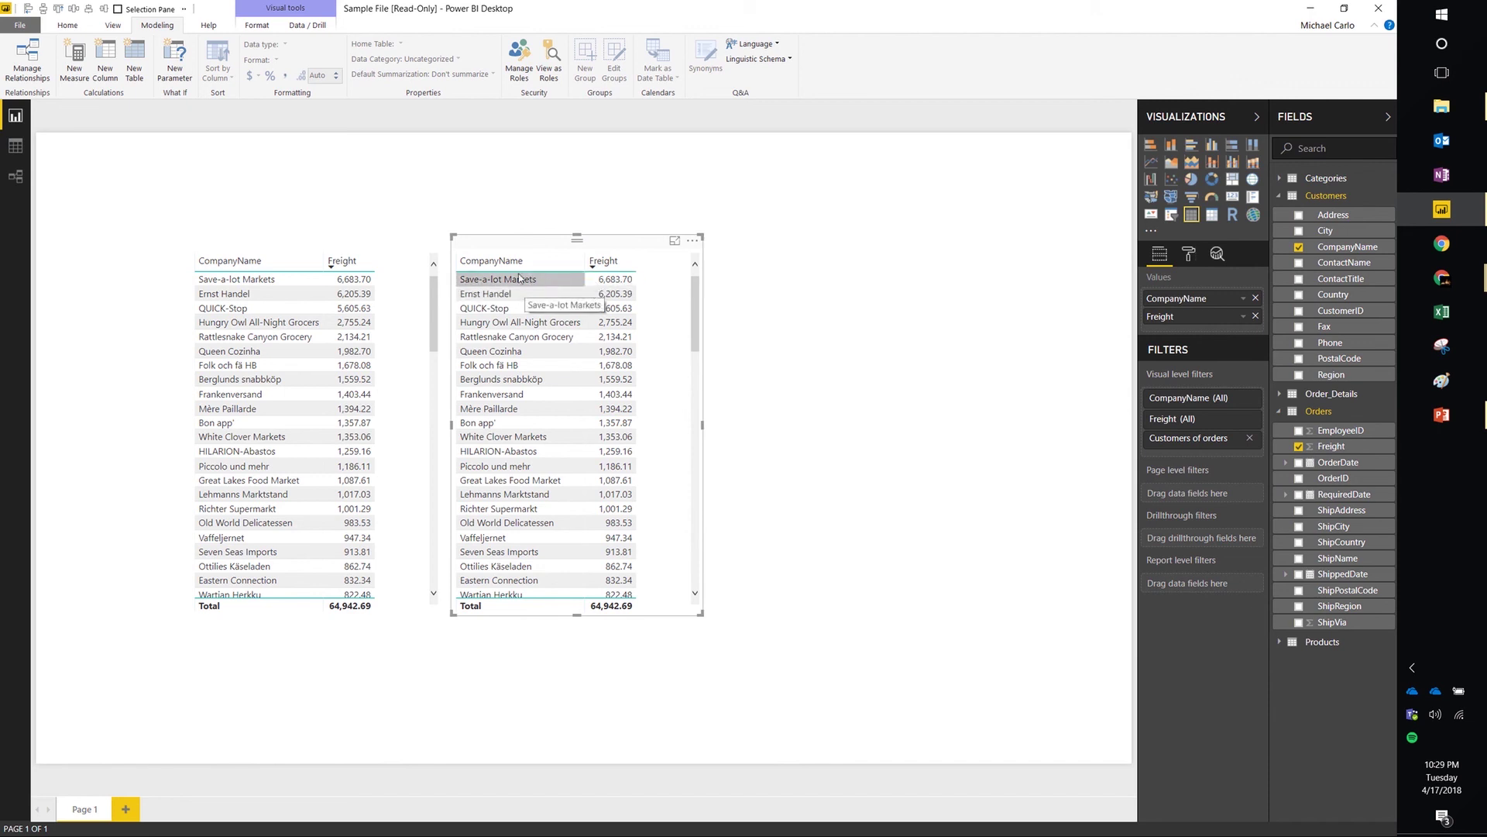
Step: Add a Q&A visual asking "Vendors by Freight", producing a 64.94K Freight card
double_click(775, 262)
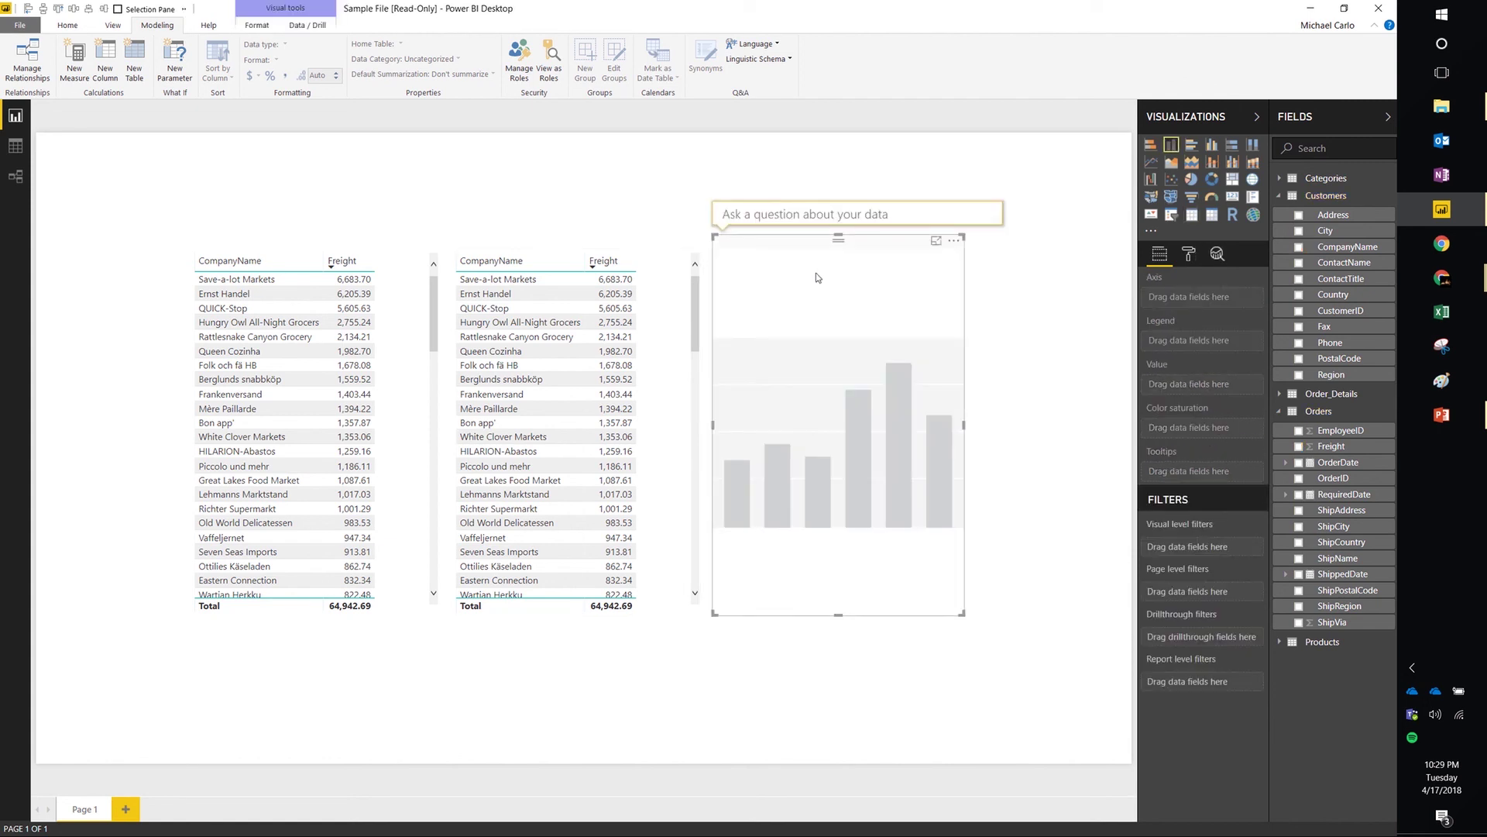
text(Vend)
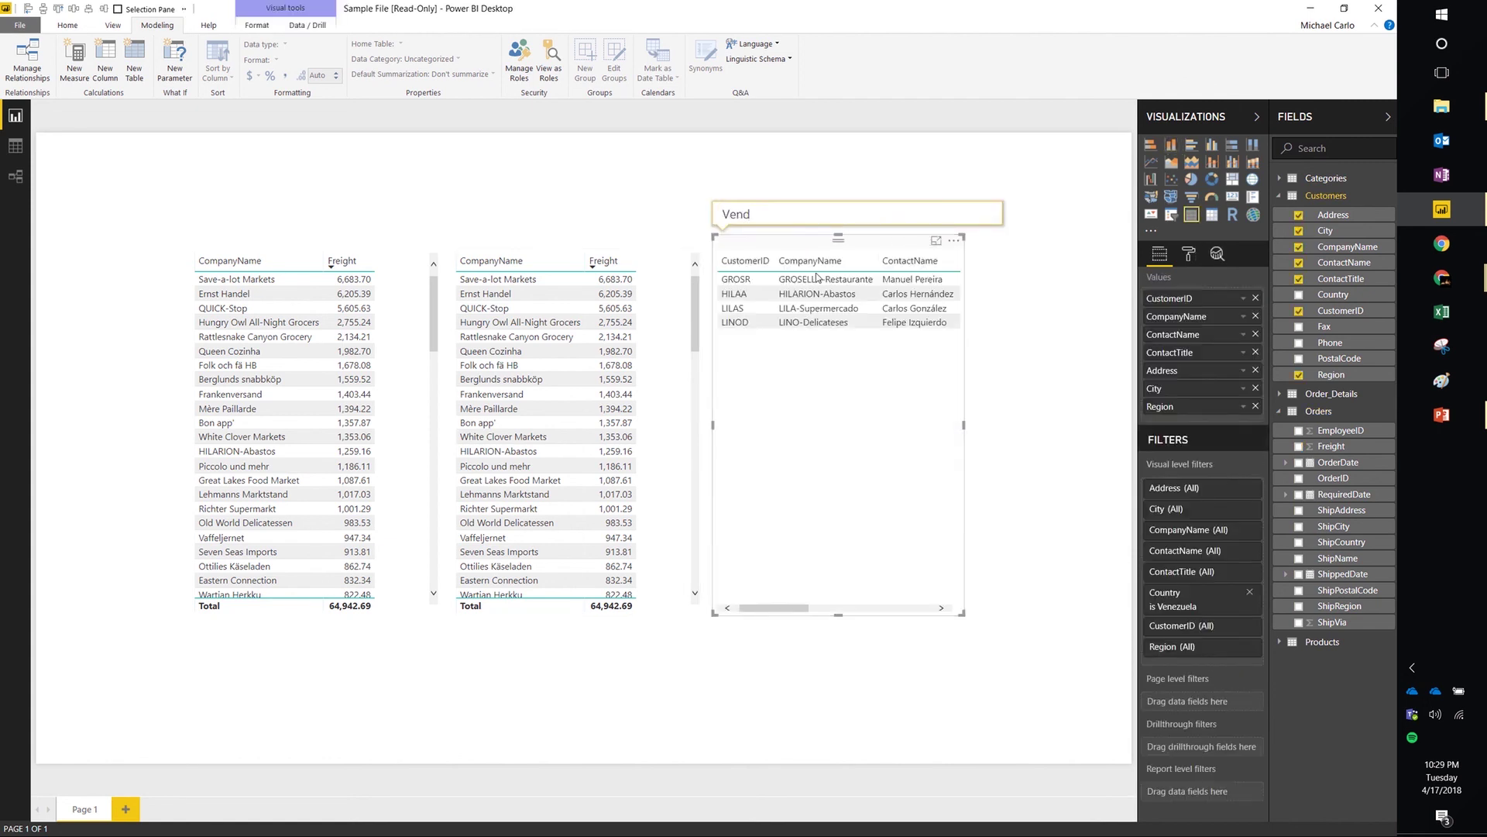
text(eor by)
key(BackSpace)
key(BackSpace)
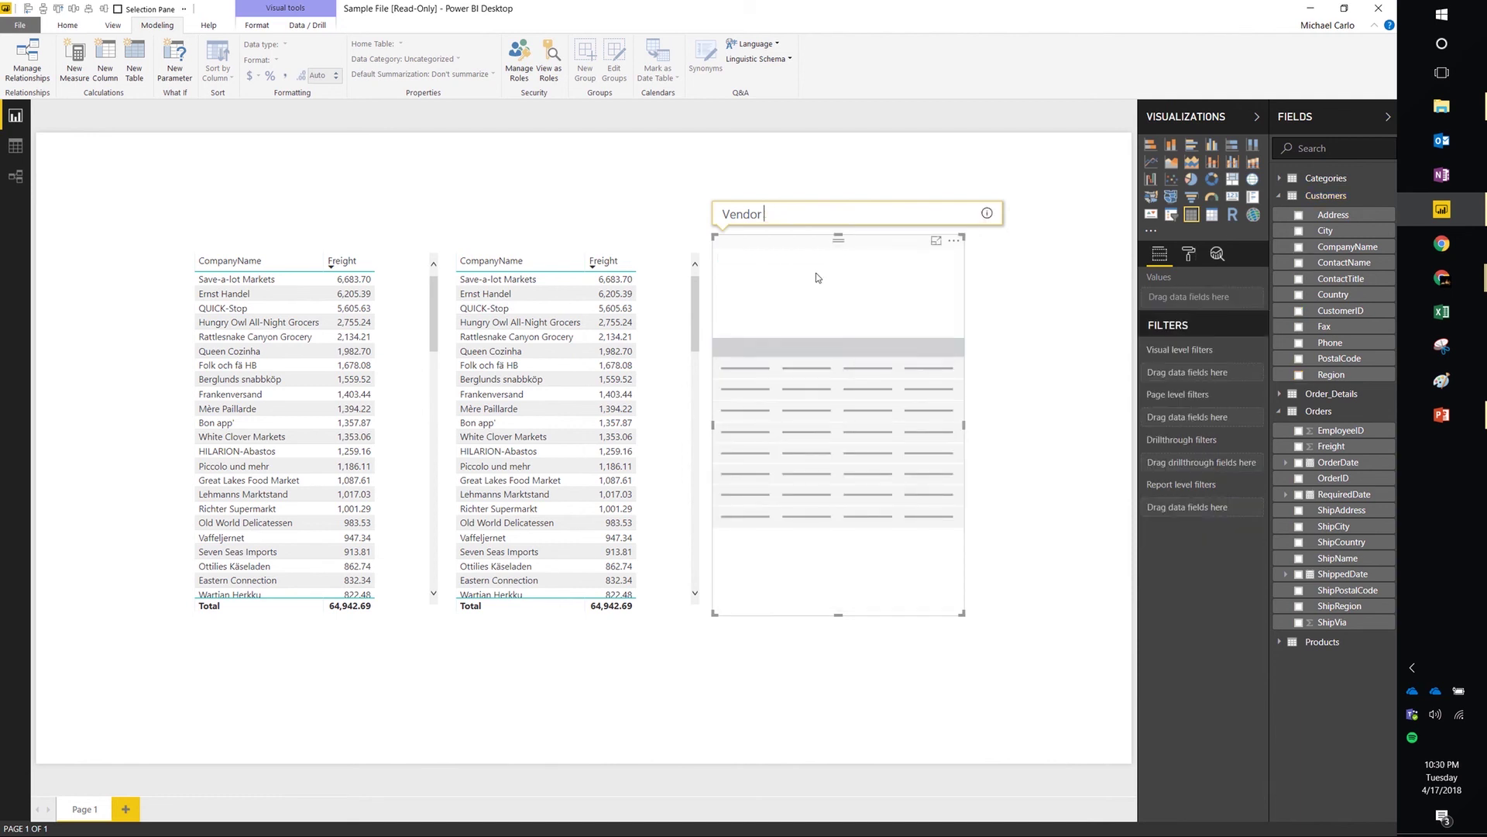
key(BackSpace)
key(BackSpace)
key(BackSpace)
key(BackSpace)
key(BackSpace)
key(BackSpace)
key(BackSpace)
text(V)
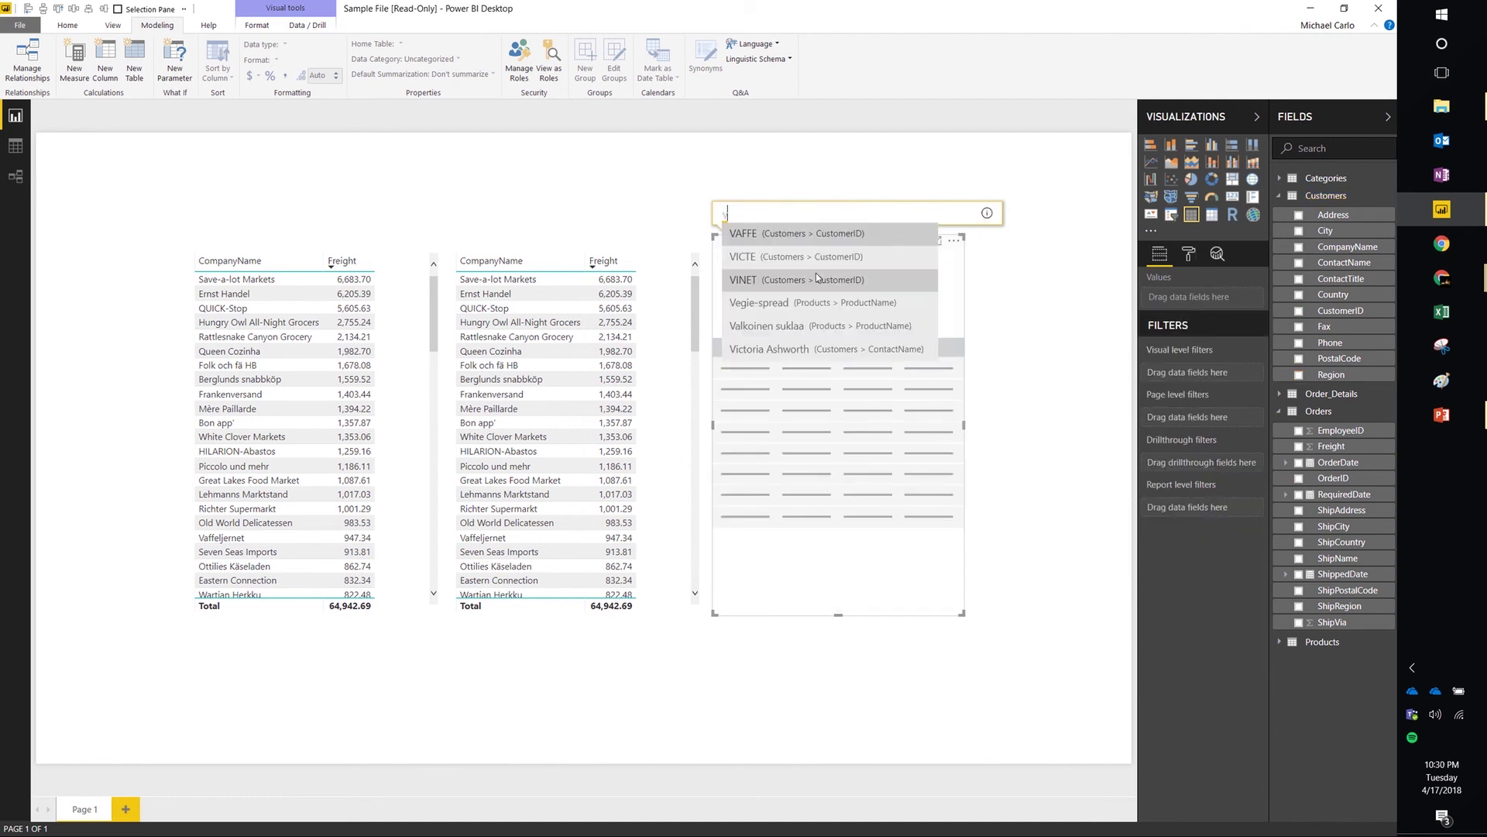
text(endors b)
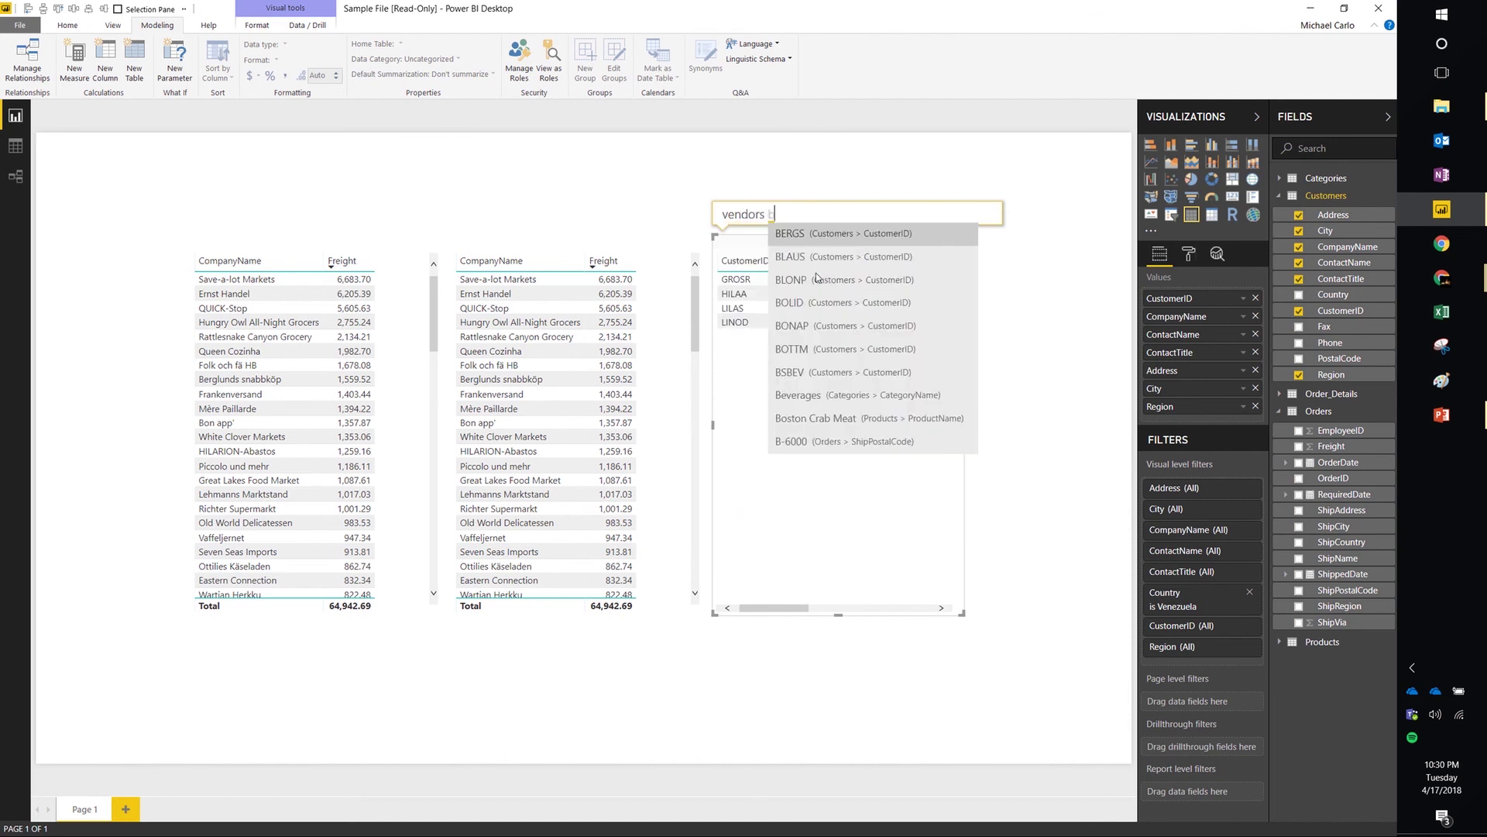
text(y F)
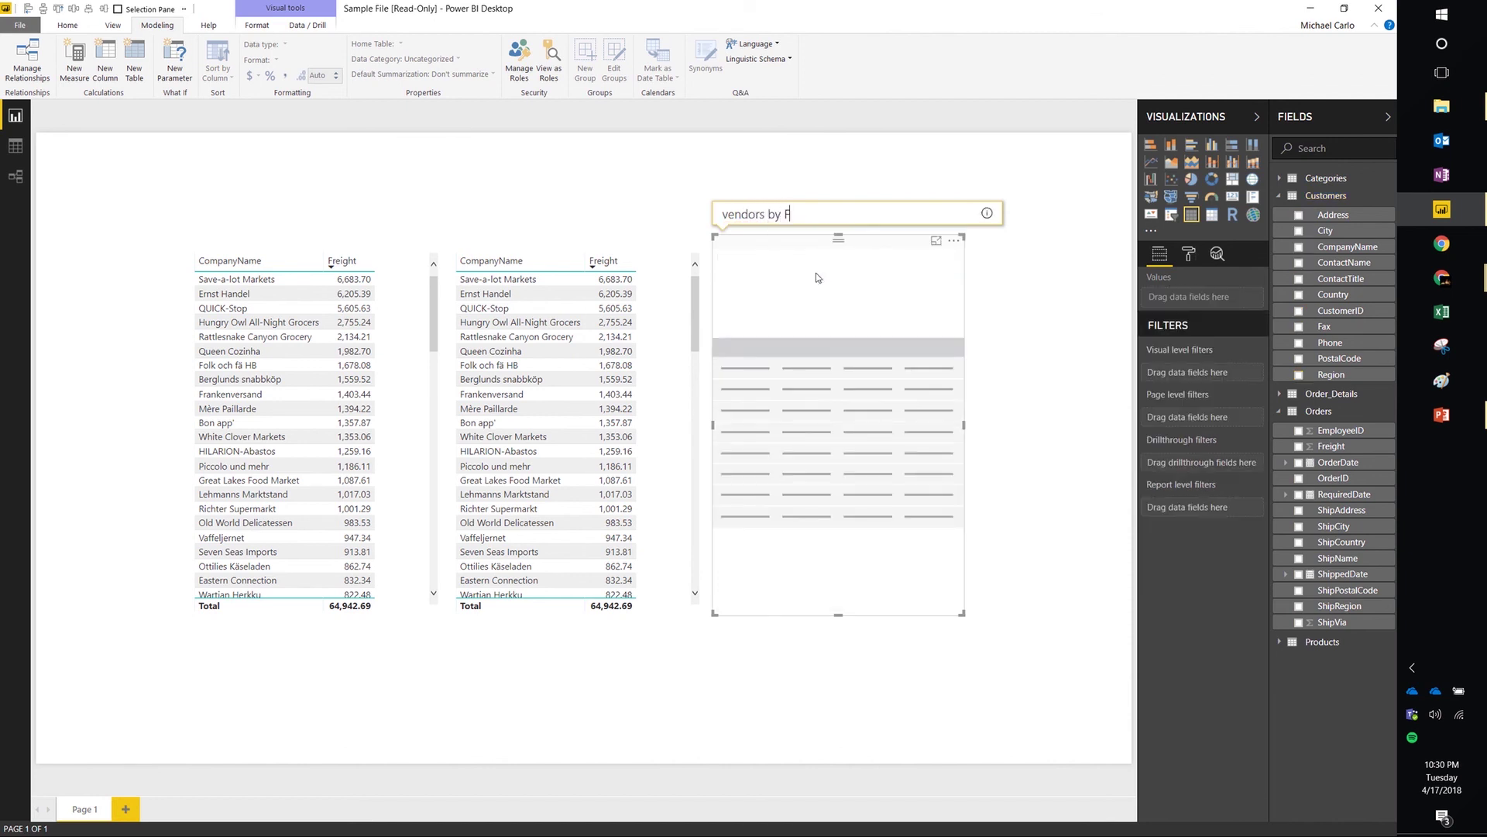
text(reight)
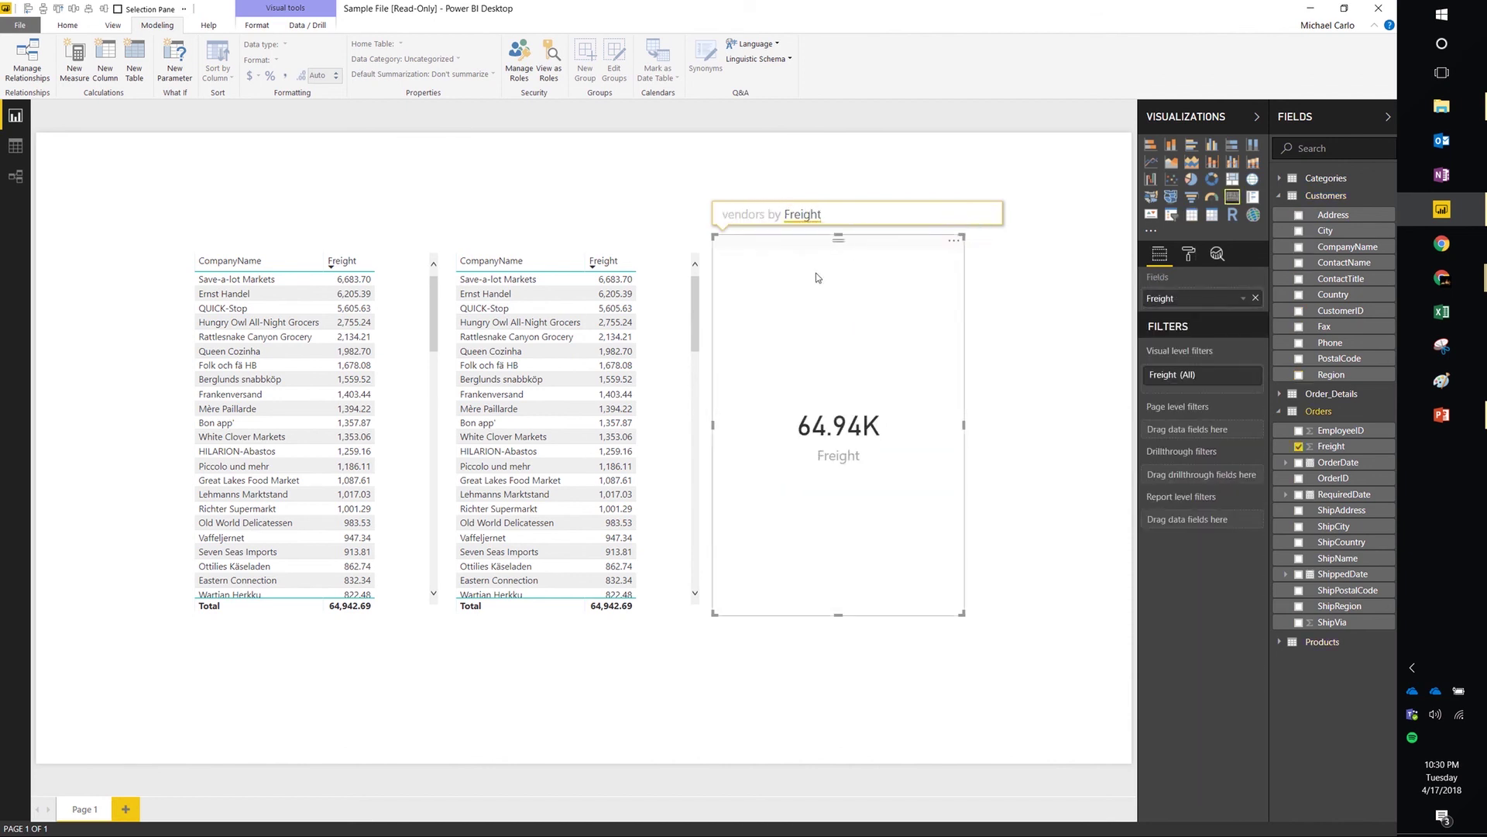
Step: Shrink the Freight card to a short, wide box and line it up with the tables
click(1058, 260)
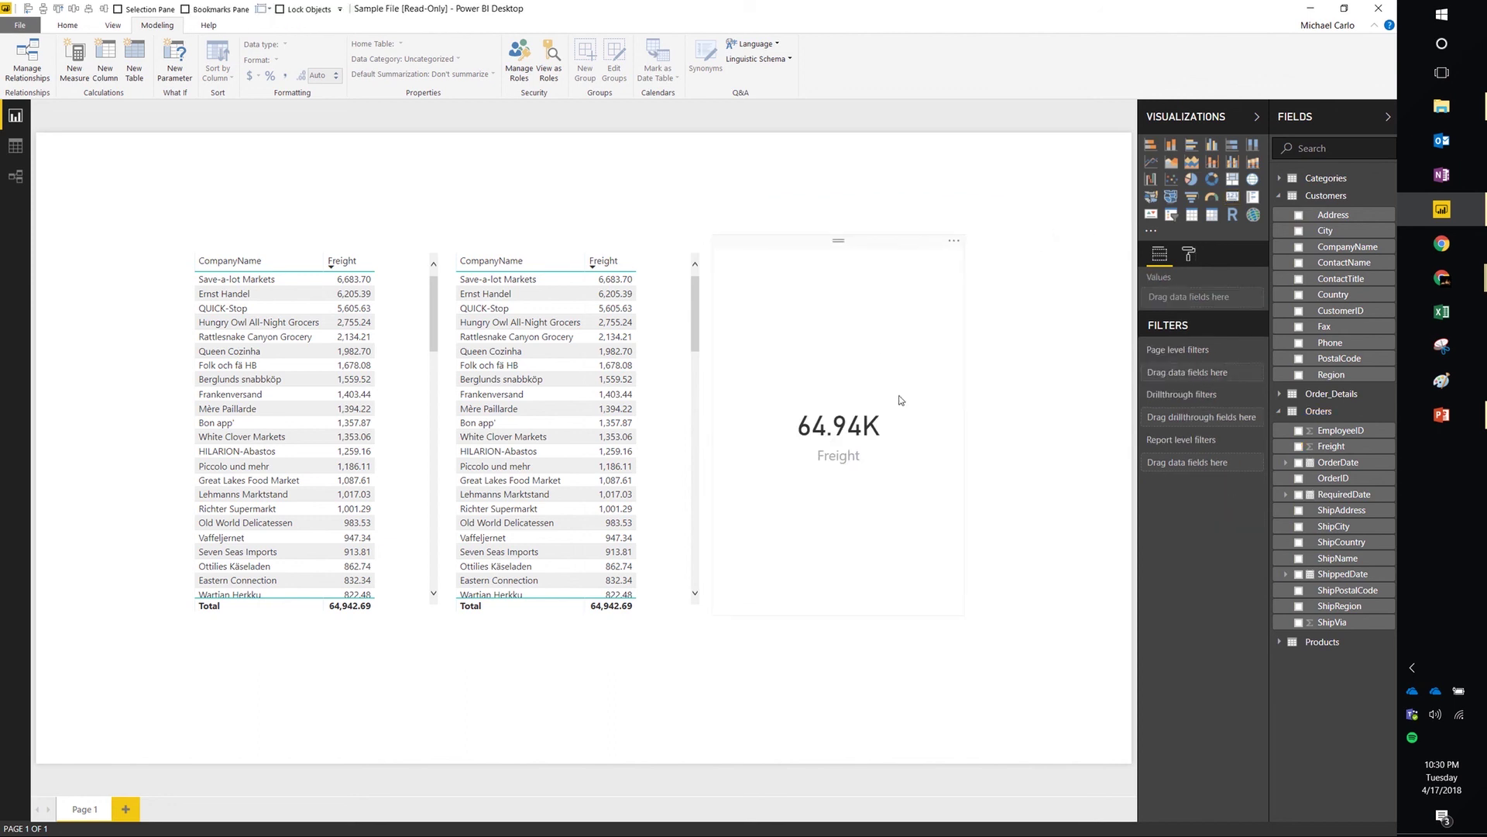
click(730, 250)
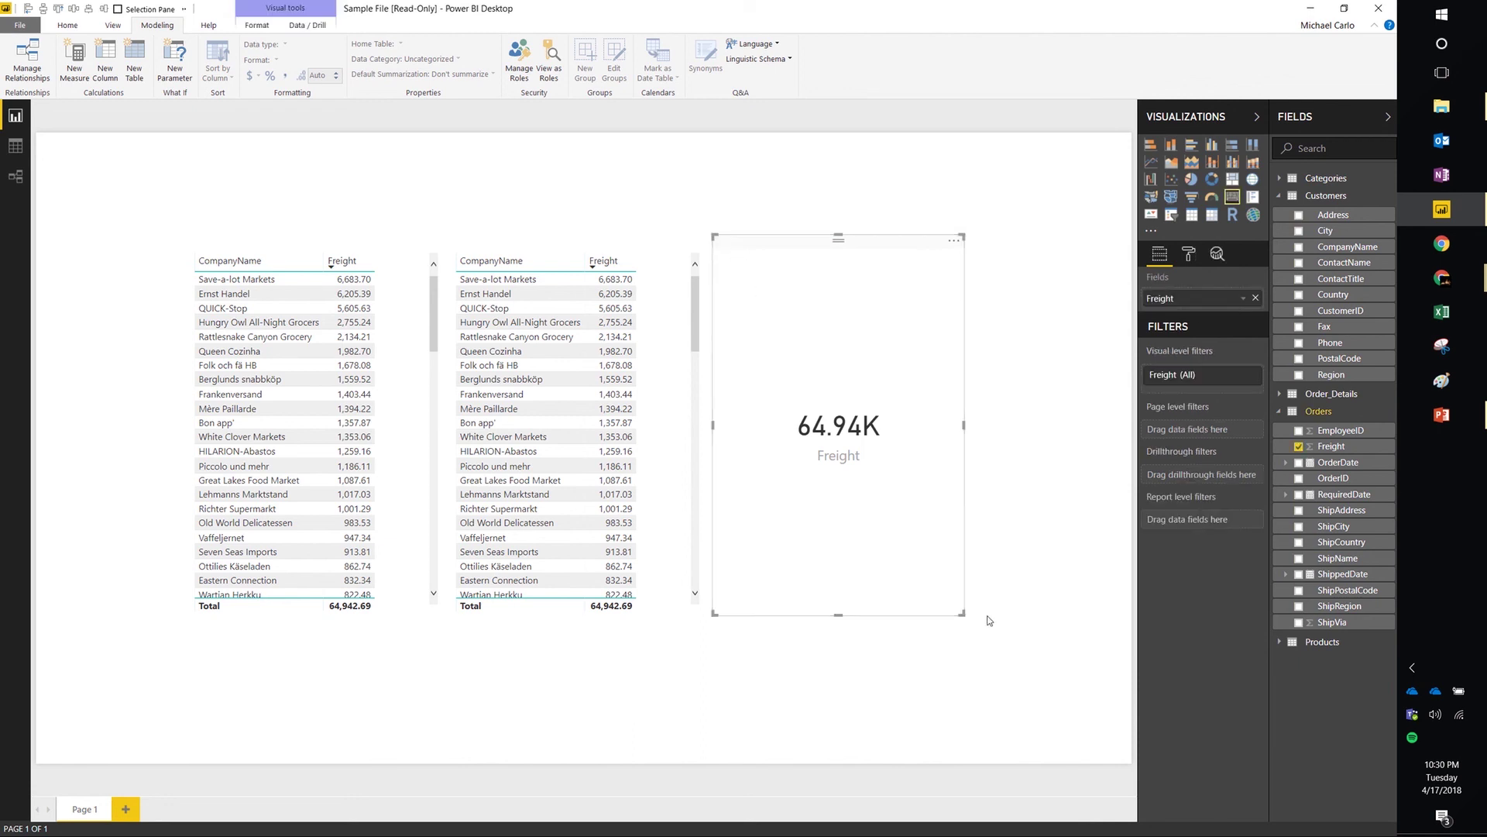
drag(960, 614, 934, 364)
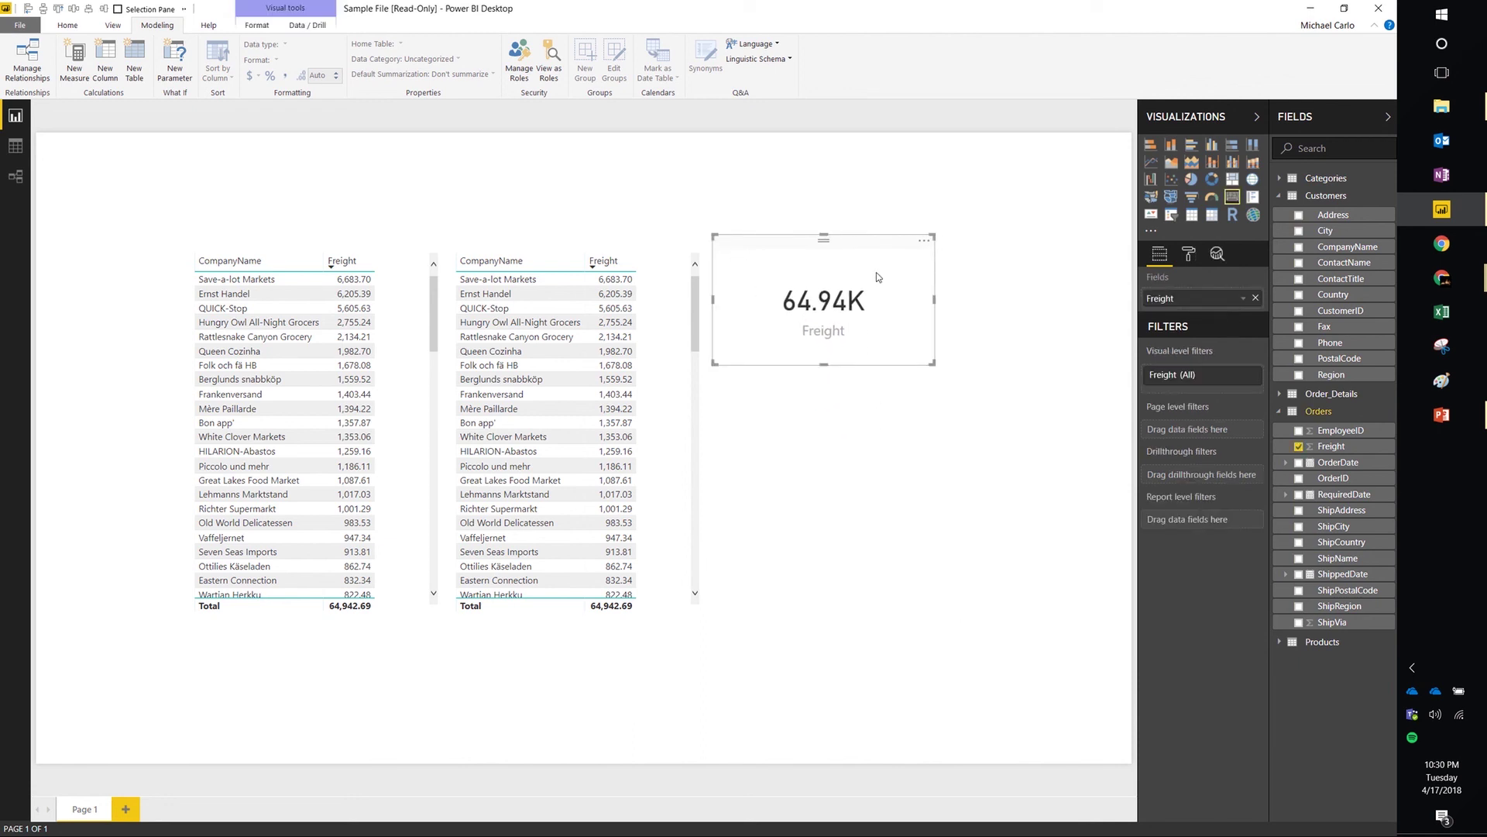
drag(860, 233, 878, 276)
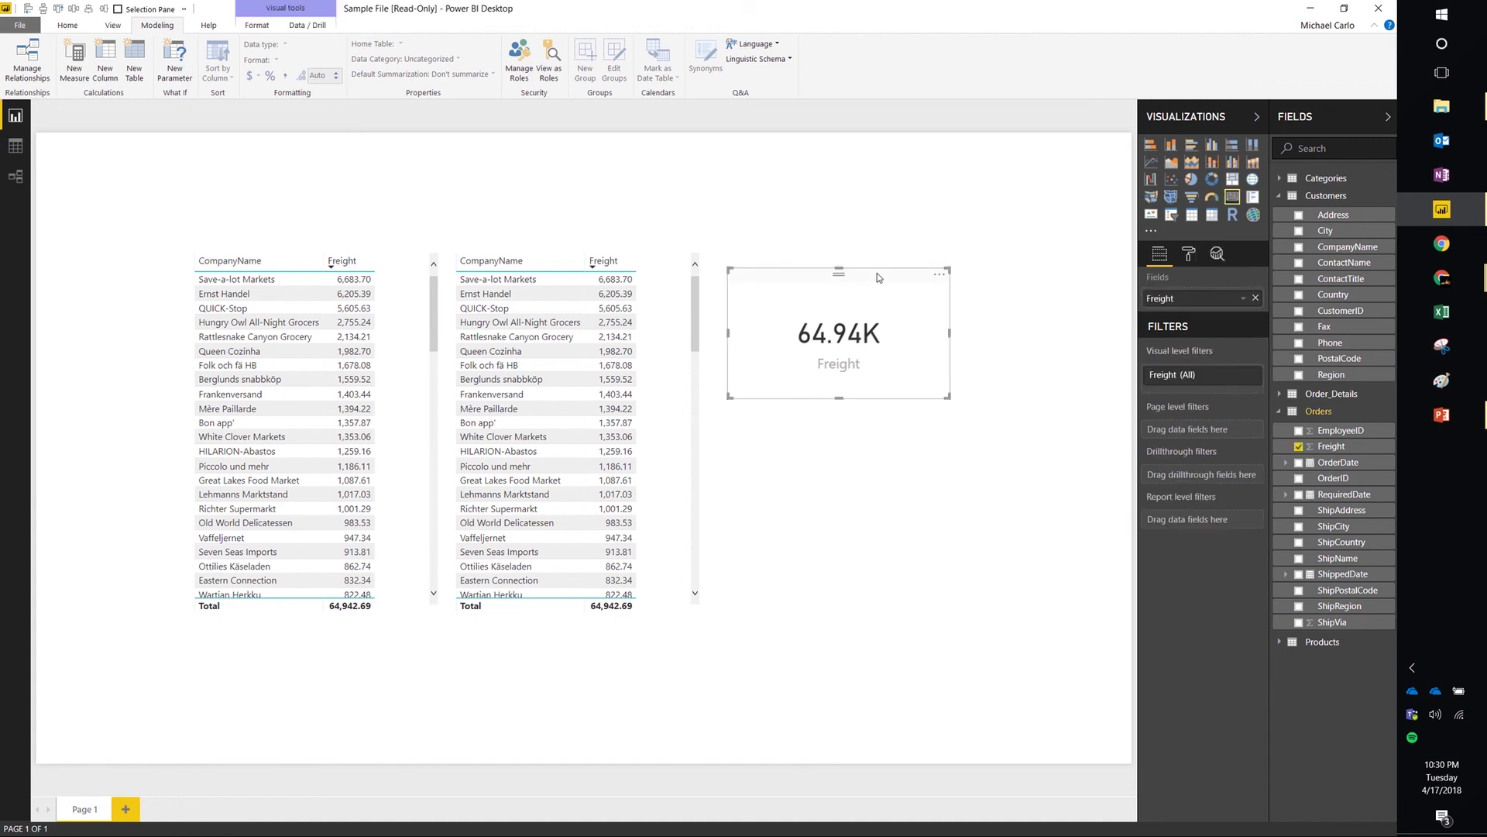